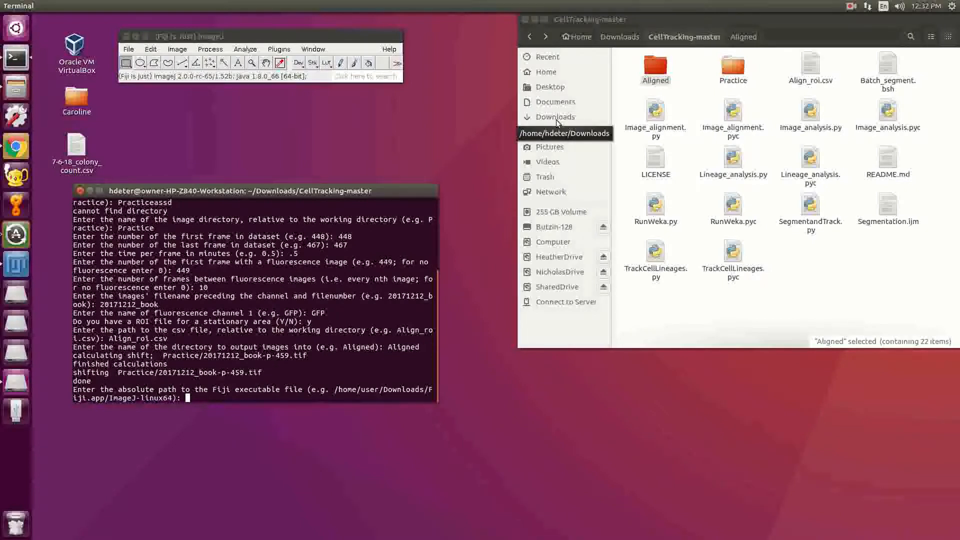
Step: Open the Fiji.app folder inside newFiji in the file manager and move the ImageJ window aside to expose its desktop icon
left_click(27, 381)
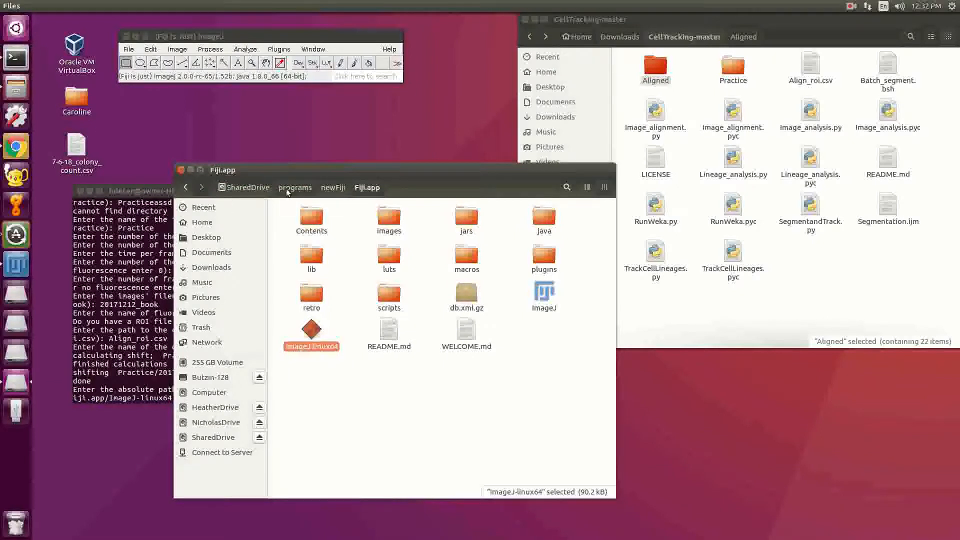
left_click(333, 188)
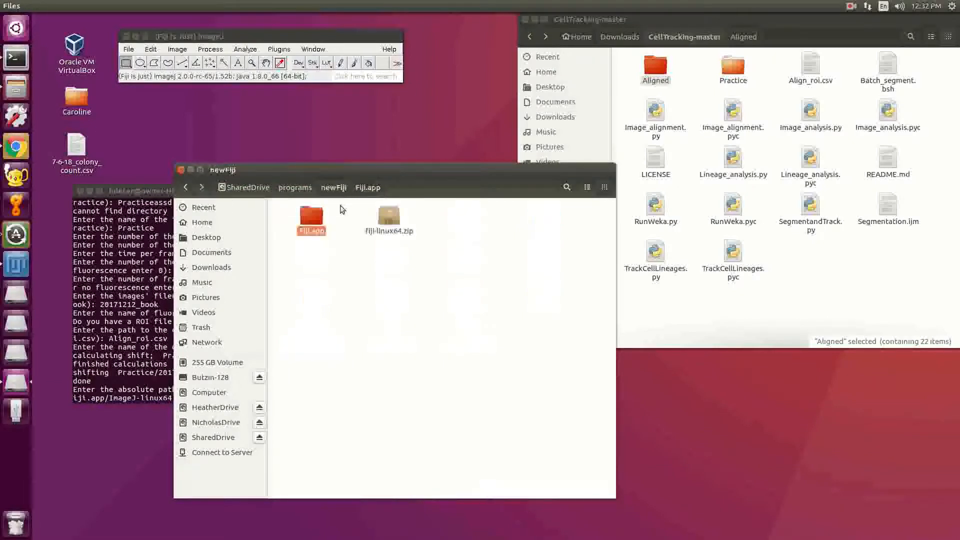
double_click(312, 227)
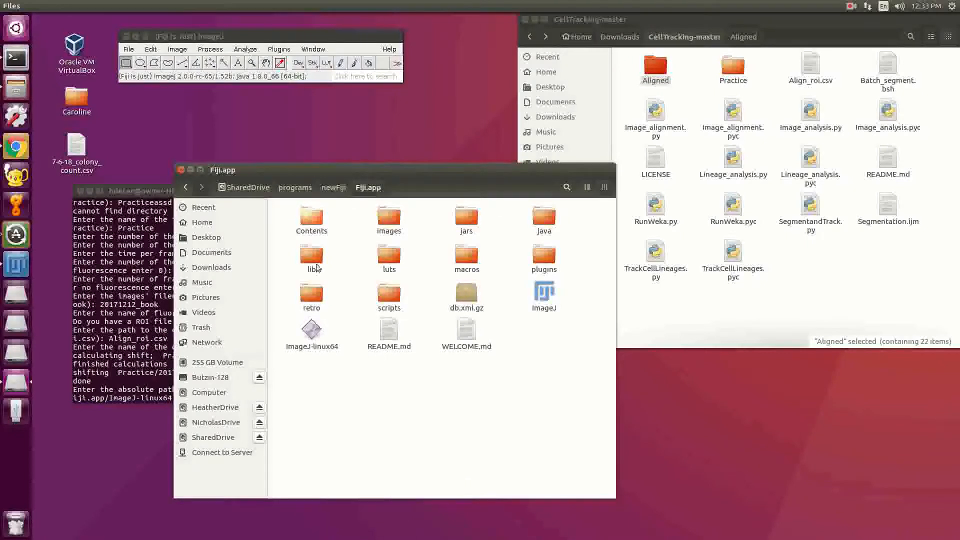
double_click(544, 308)
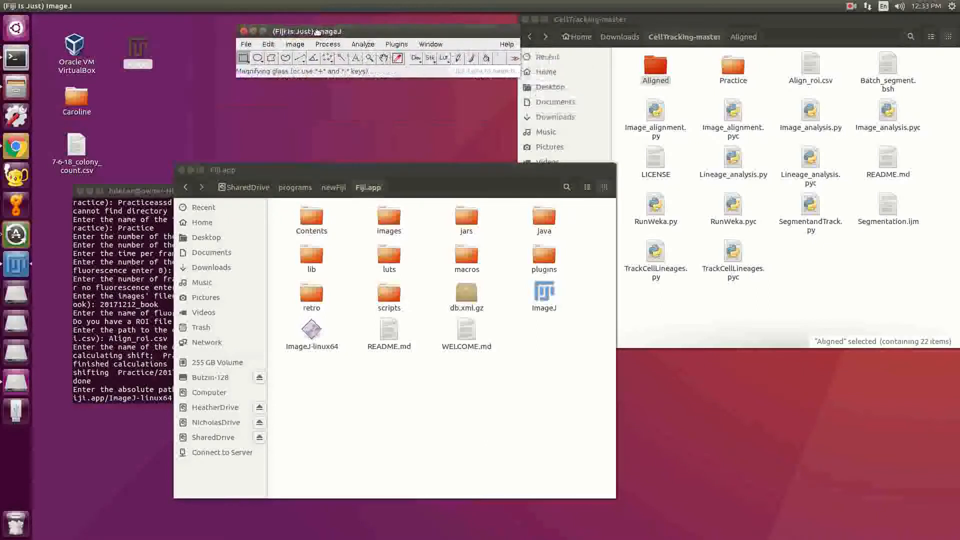
left_click_drag(338, 36, 274, 37)
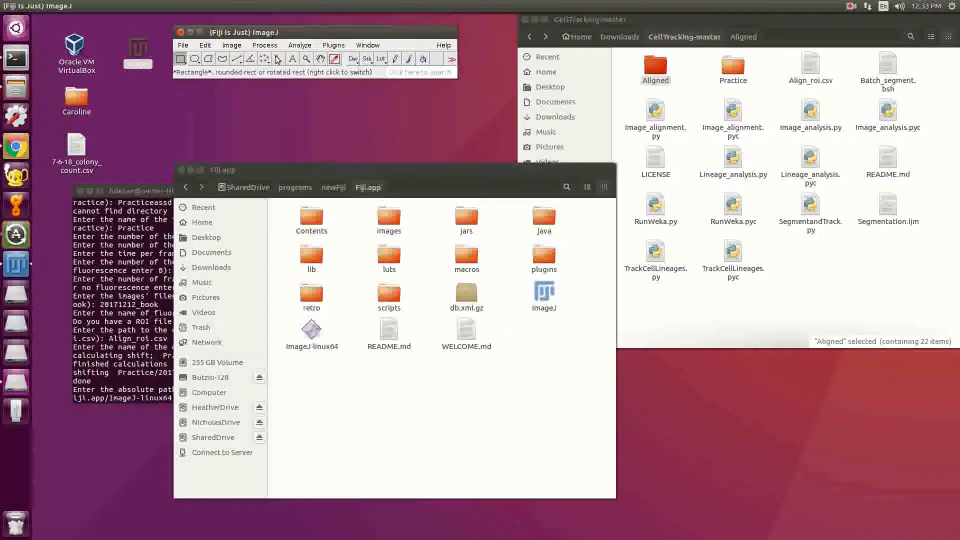
Step: Copy the folder location /media/shared/drive/programs/newFiji/Fiji.app from the properties of the ImageJ-linux64 file
left_click(307, 347)
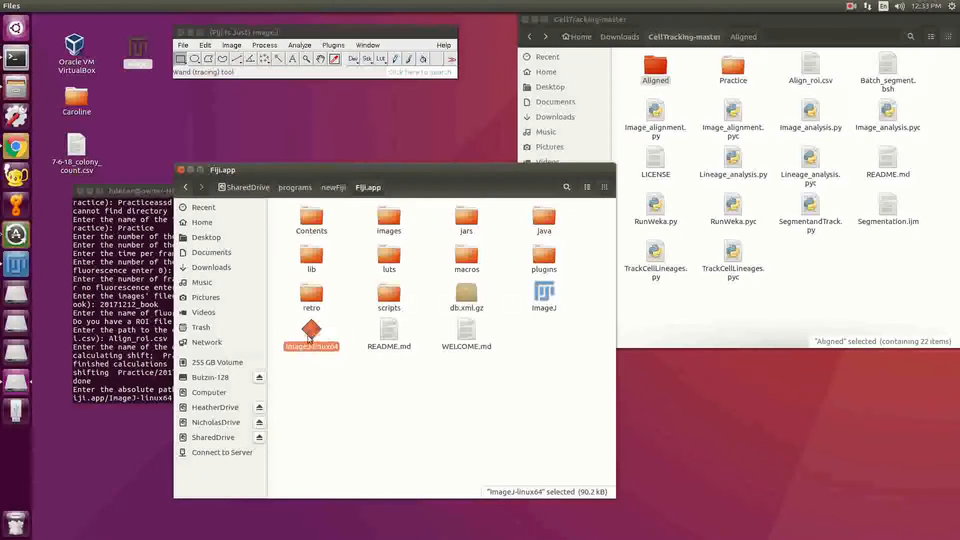
left_click_drag(328, 166, 502, 93)
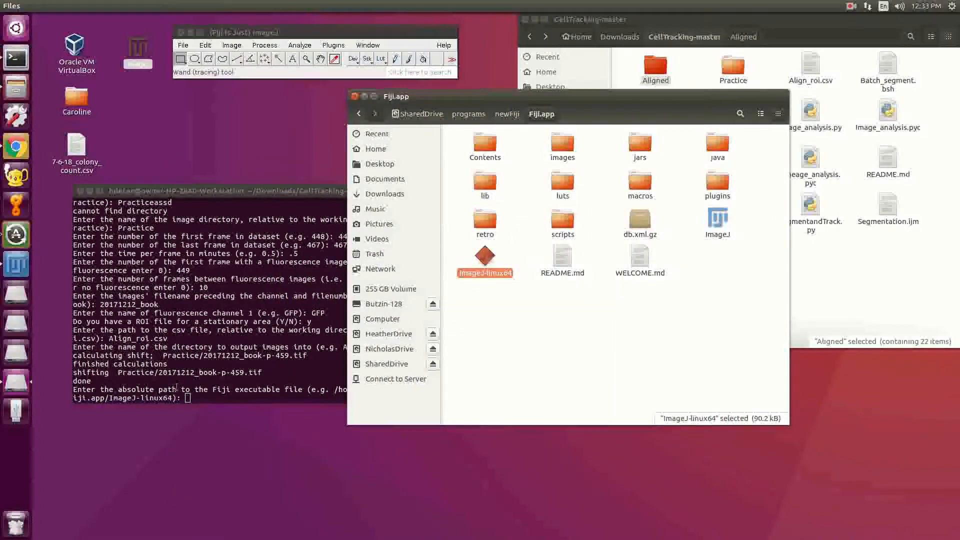
right_click(485, 258)
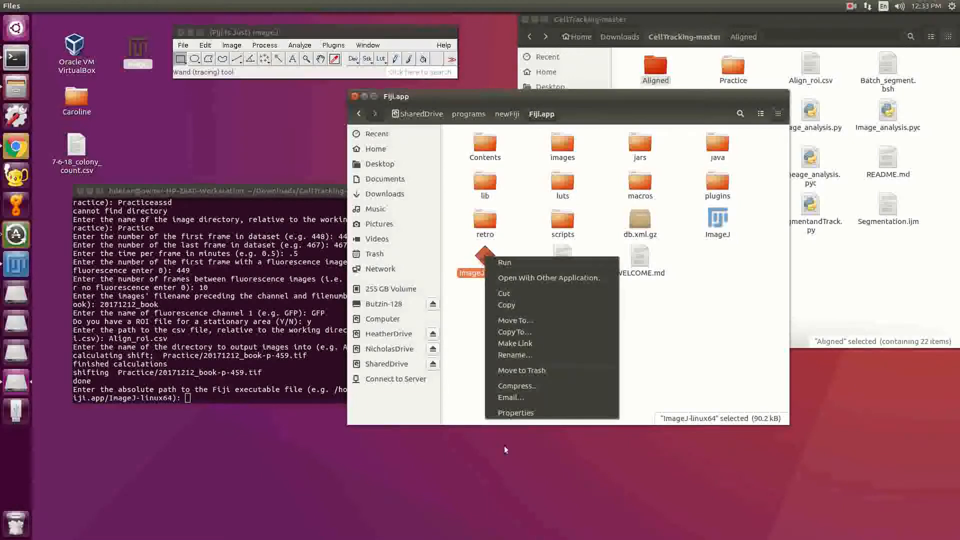
left_click(510, 413)
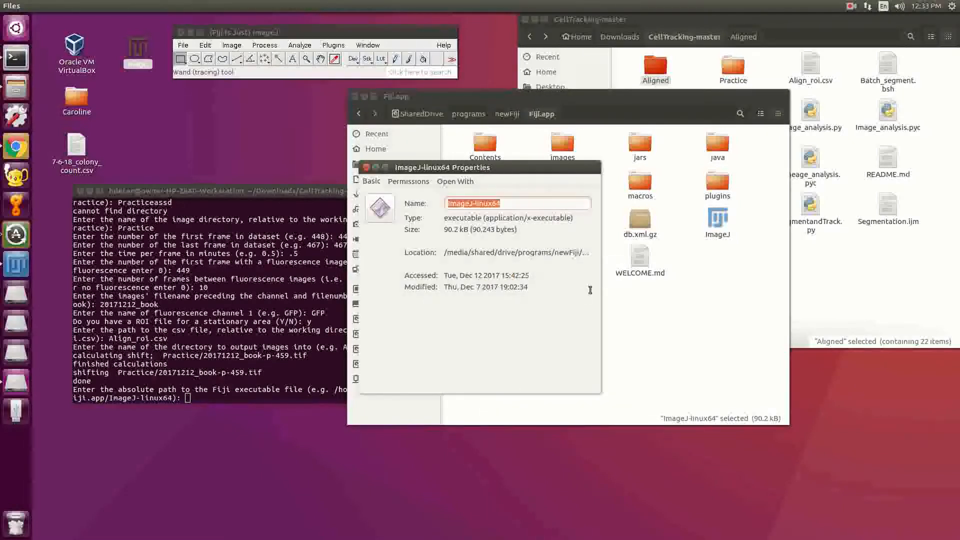
left_click_drag(601, 288, 918, 285)
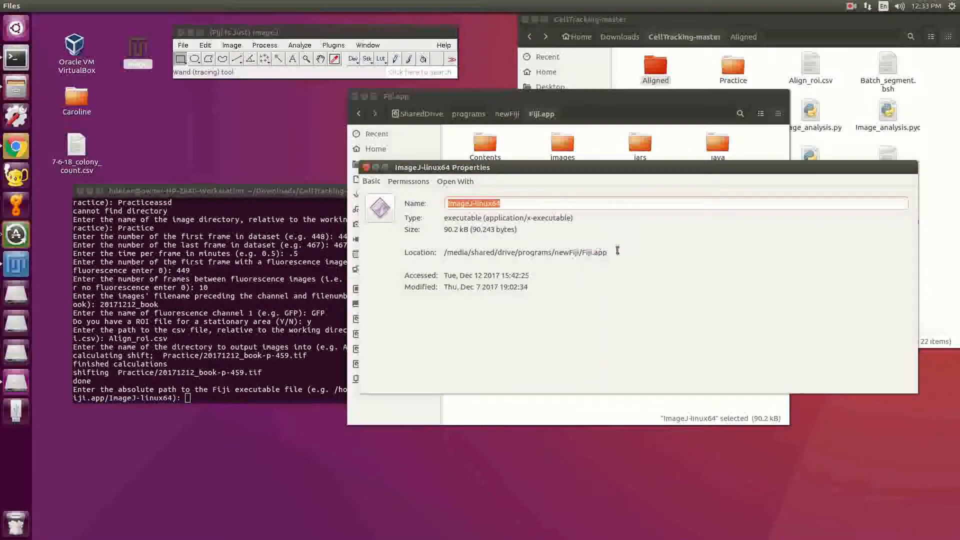
left_click_drag(610, 252, 402, 235)
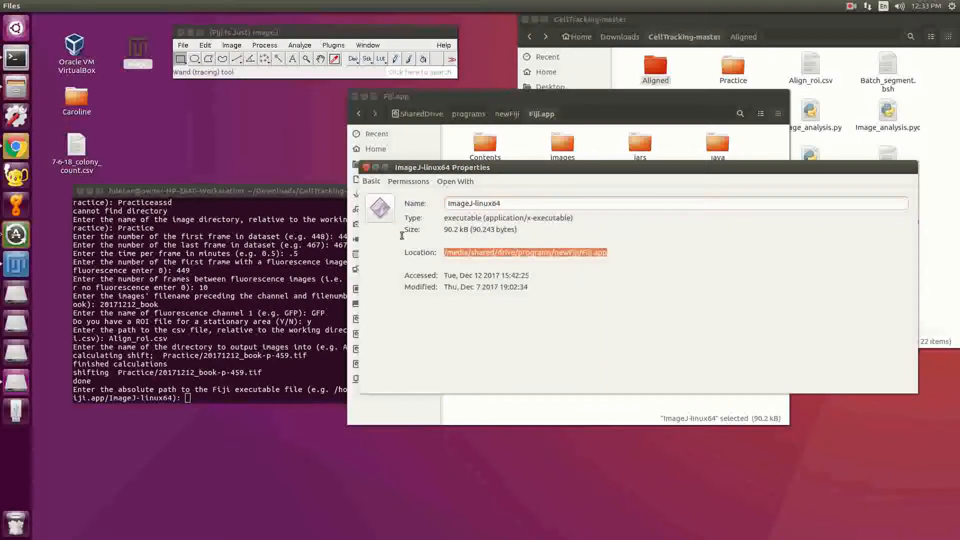
right_click(513, 252)
left_click(533, 277)
Step: Submit /media/shared/drive/programs/newFiji/Fiji.app/ImageJ-linux64 in the terminal as the absolute path to the Fiji executable
right_click(246, 325)
left_click(281, 360)
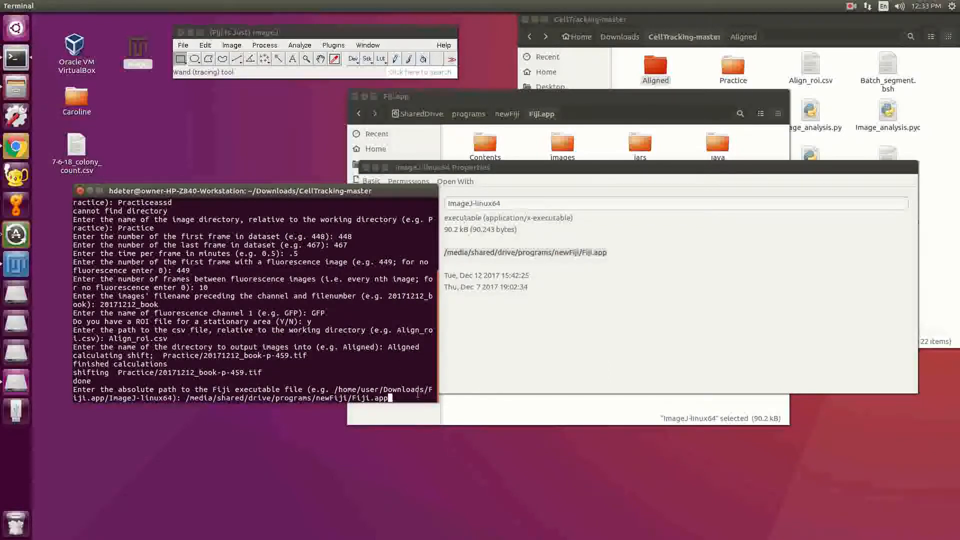
type("/Imag")
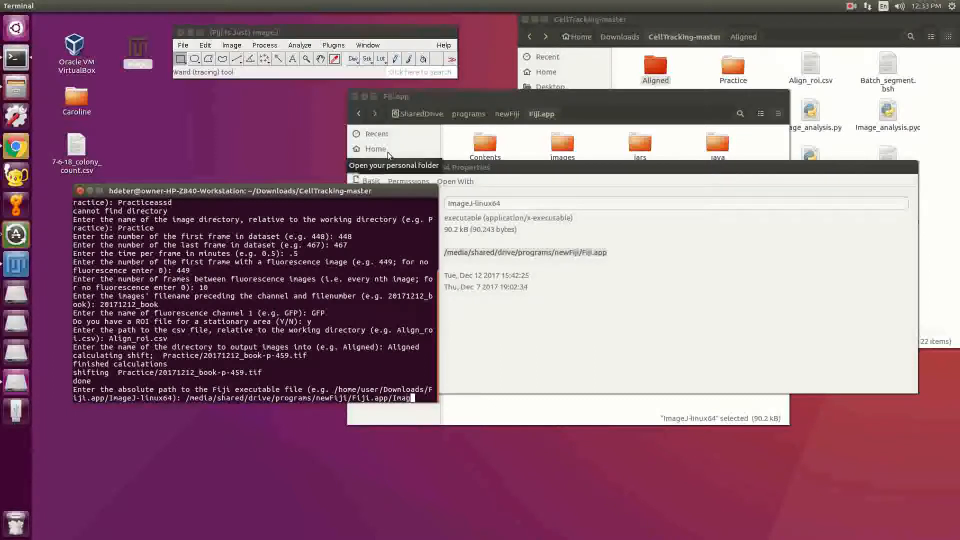
type("eJ-linux64")
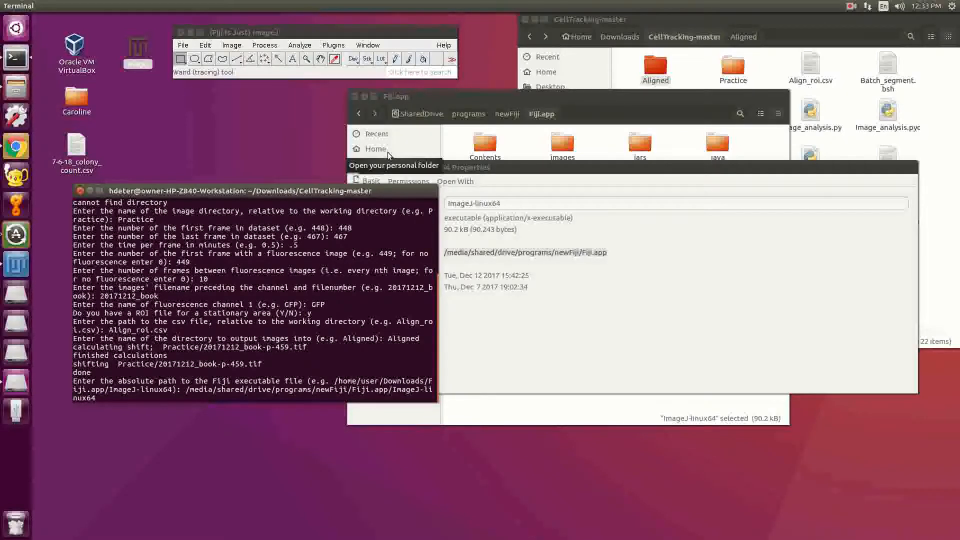
key("Return")
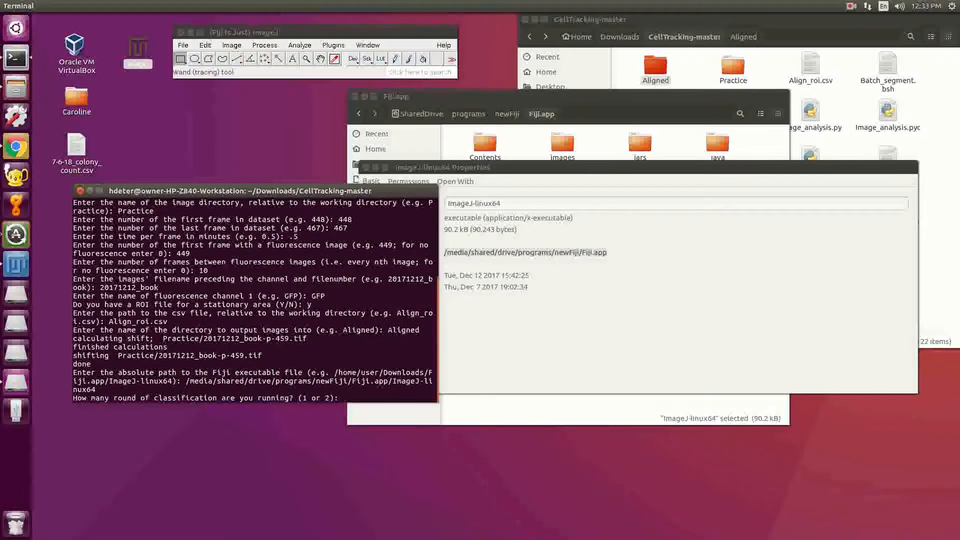
Step: Close the ImageJ-linux64 properties and the Fiji.app folder window, and reposition the CellTracking-master window beside the terminal
left_click(364, 169)
left_click(365, 168)
left_click_drag(406, 98, 521, 178)
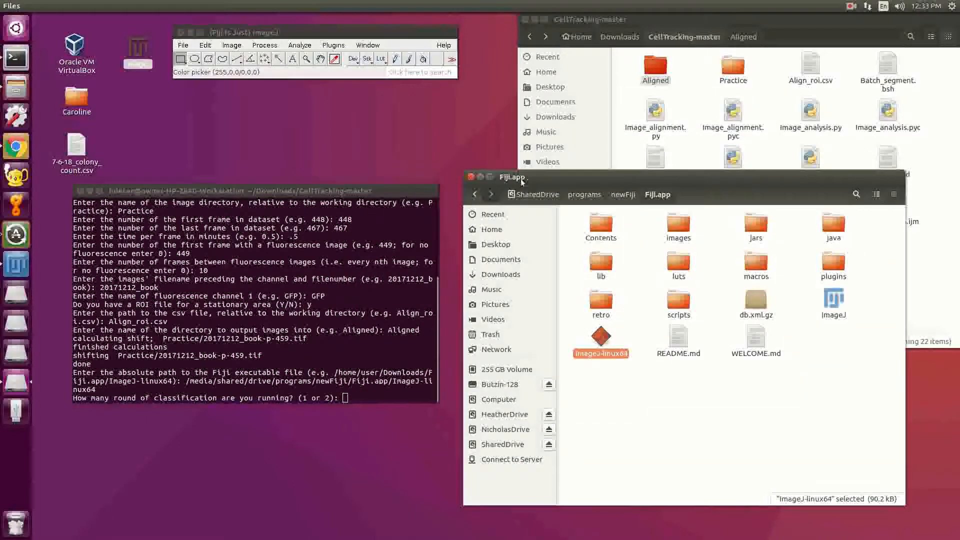
left_click(472, 177)
left_click_drag(598, 21, 553, 48)
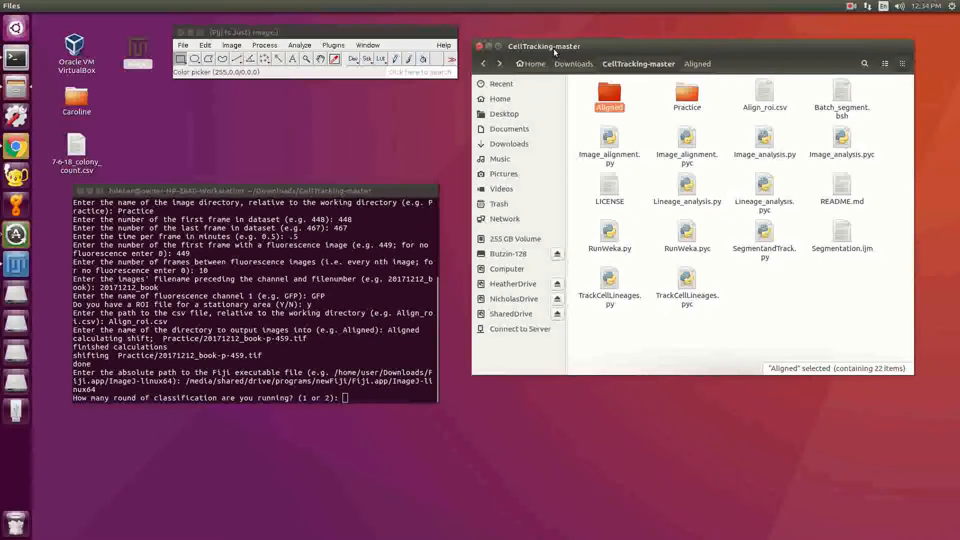
Step: Enter 2 for the number of classification rounds at the terminal prompt
type("2")
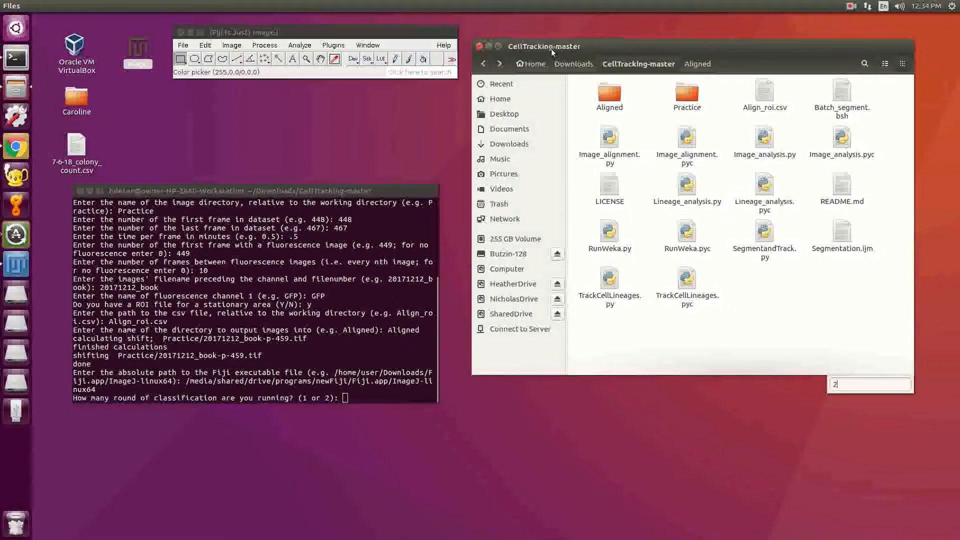
key("alt+Tab")
type("2")
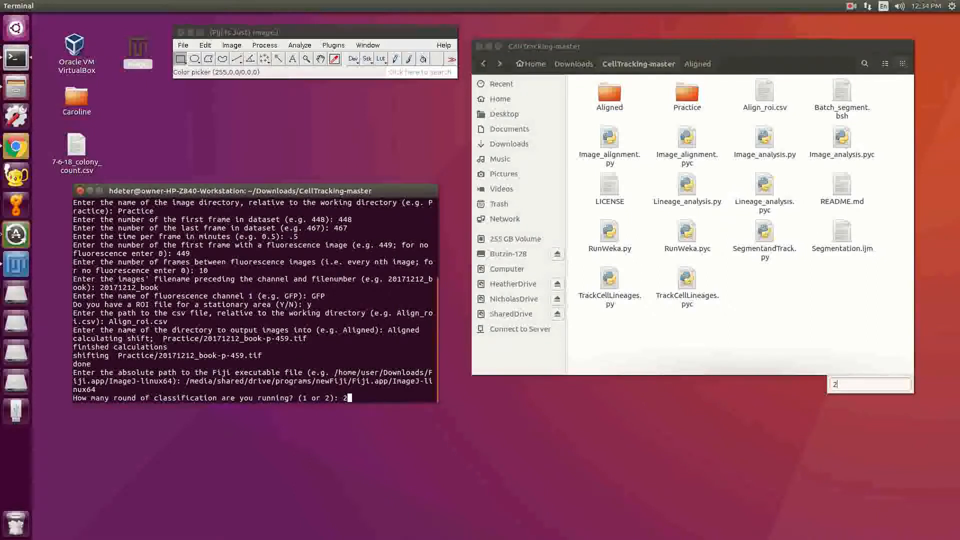
Step: View the aligned image 20171212_book-p-451.tif from the Aligned folder and close it again
double_click(609, 96)
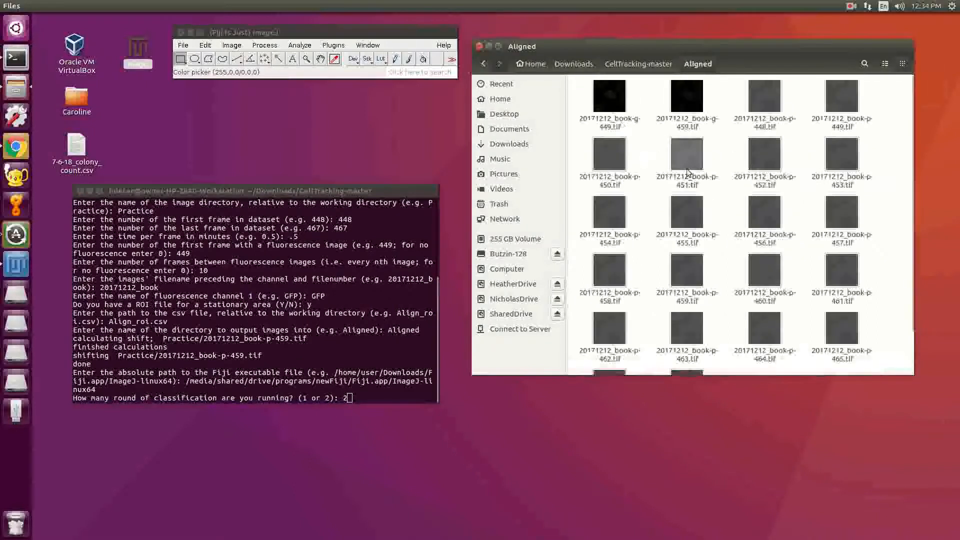
left_click(671, 180)
double_click(672, 180)
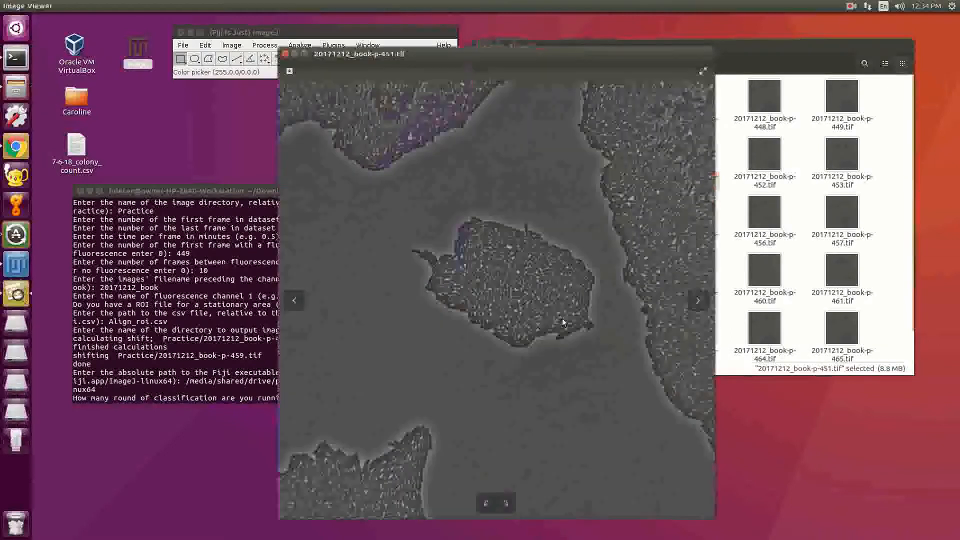
left_click(283, 54)
Step: Return to the terminal and submit 2 as the number of classification rounds
left_click(236, 338)
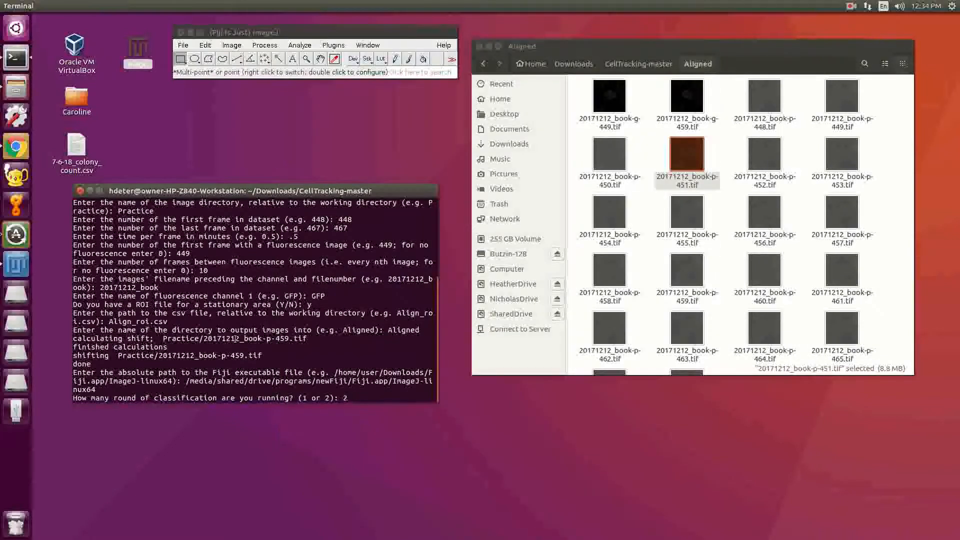
type("2")
key("Return")
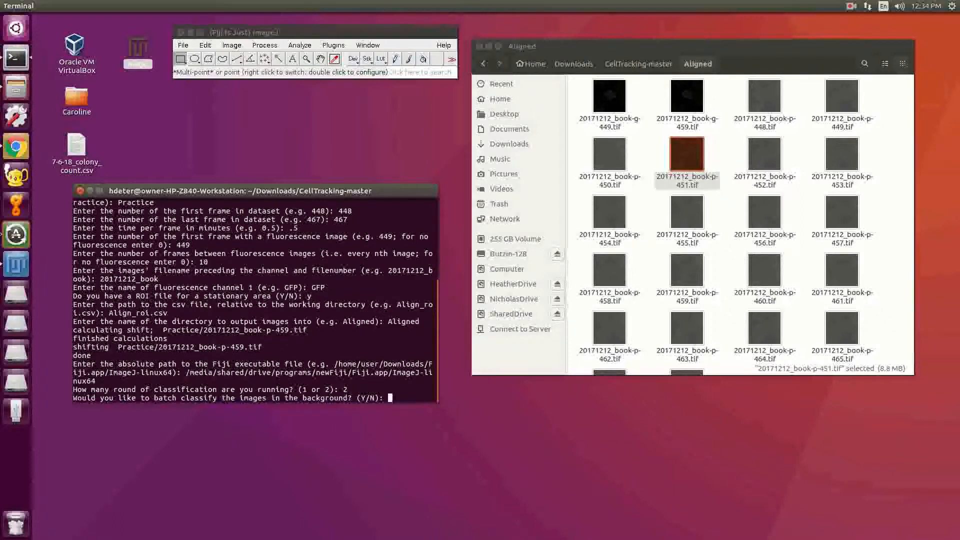
Step: Answer y to batch classifying the images in the background and allow 20 processes for multiprocessing
type("y")
key("Return")
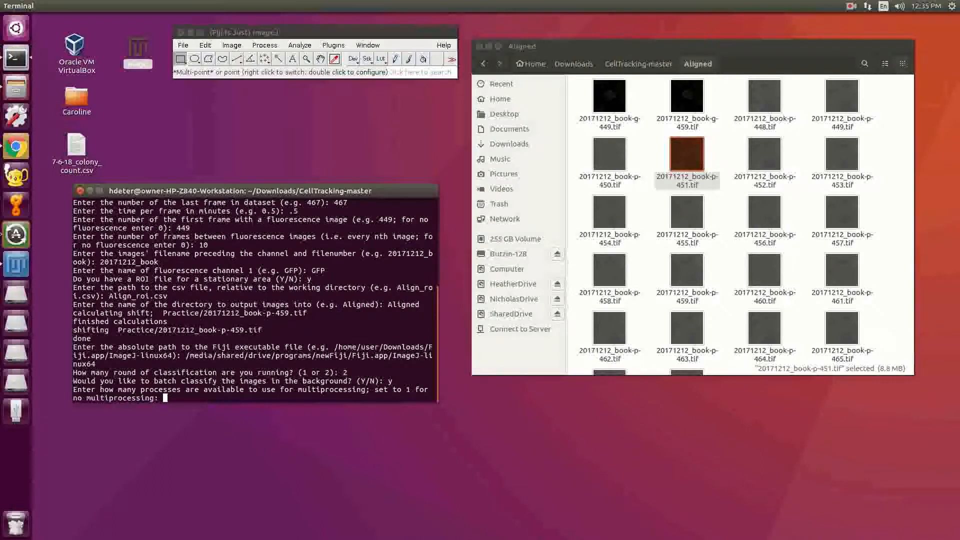
type("20")
key("Return")
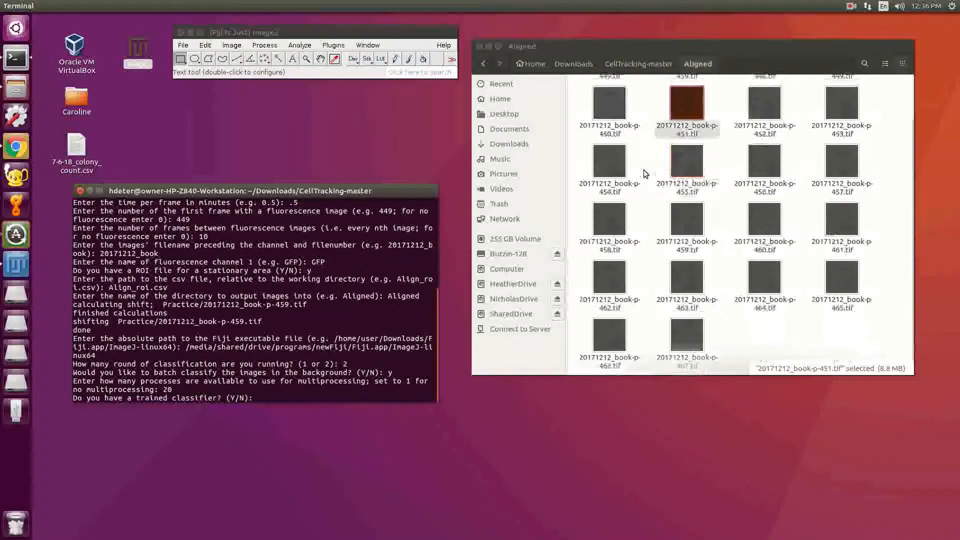
Step: Go back to the CellTracking-master folder and select the Segmentation.ijm file
left_click(639, 65)
left_click(757, 308)
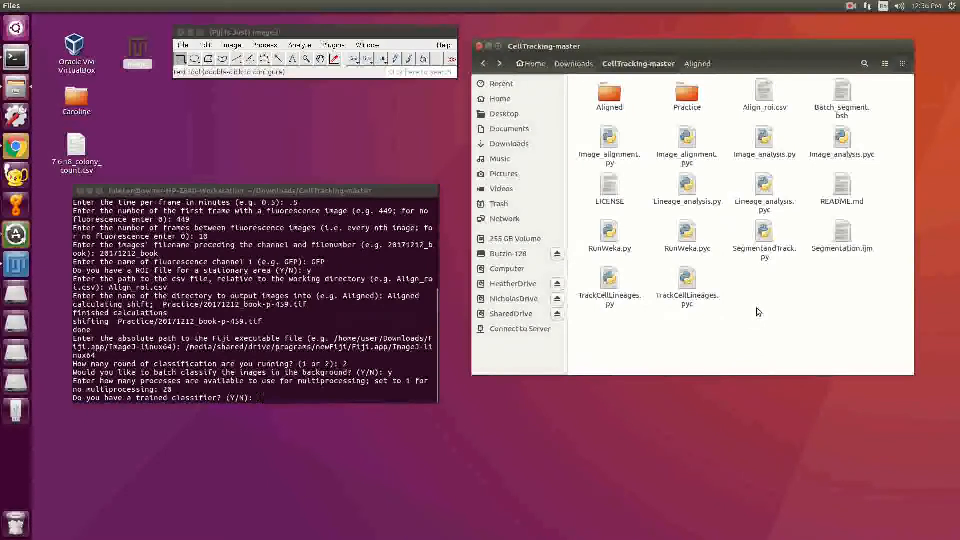
left_click(842, 246)
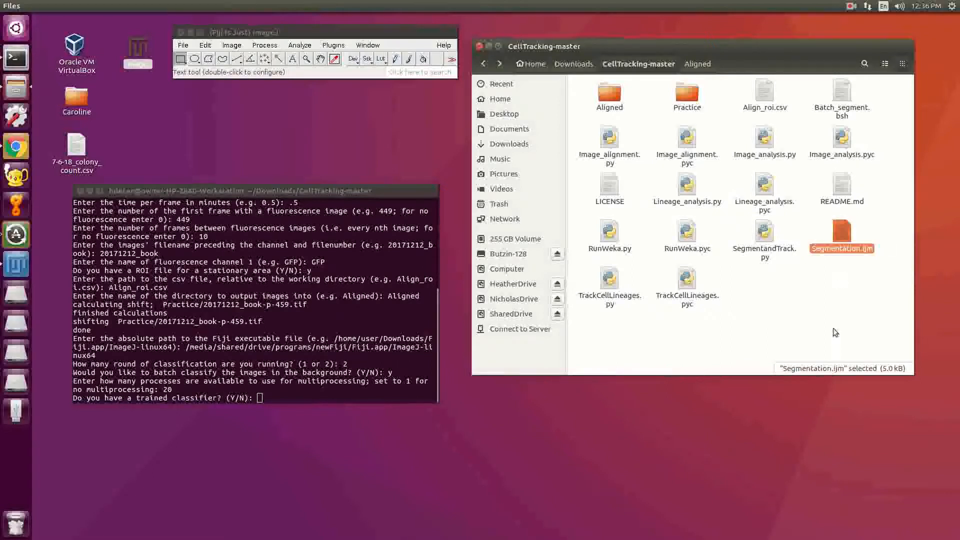
Step: Answer n in the terminal to the question about having a trained classifier
left_click(331, 370)
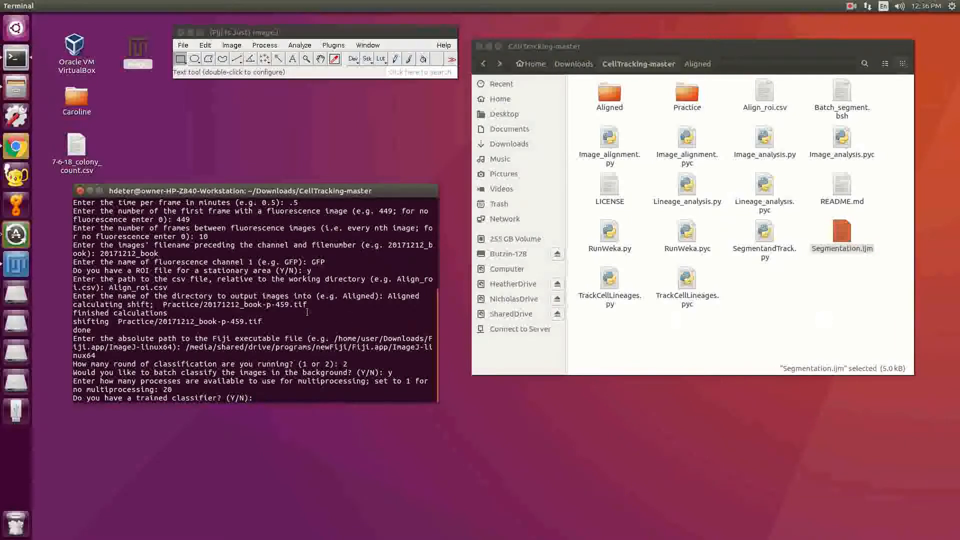
type("n")
key("Return")
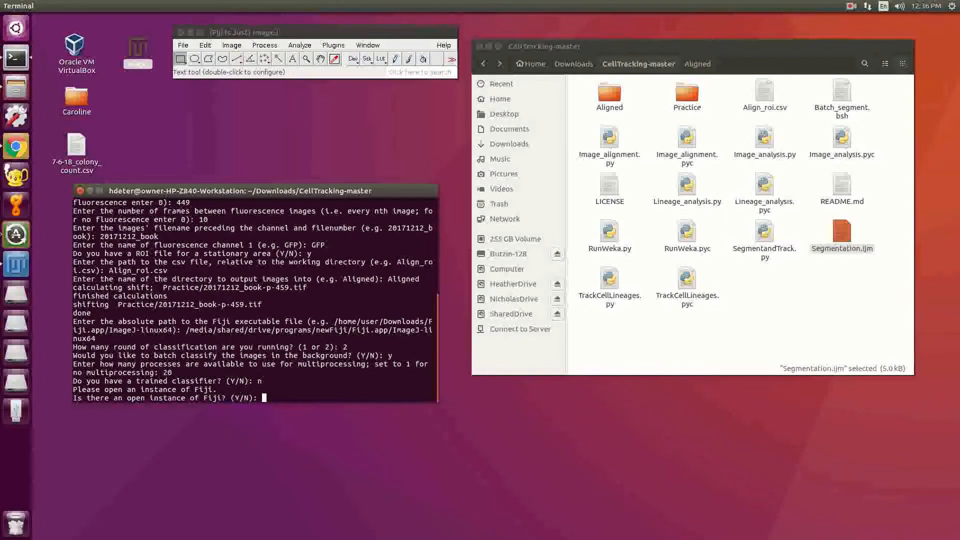
Step: Answer y to having an open instance of Fiji and move the new-classifier dialog above the terminal, clear of the splash logo
type("y")
left_click_drag(291, 35, 257, 32)
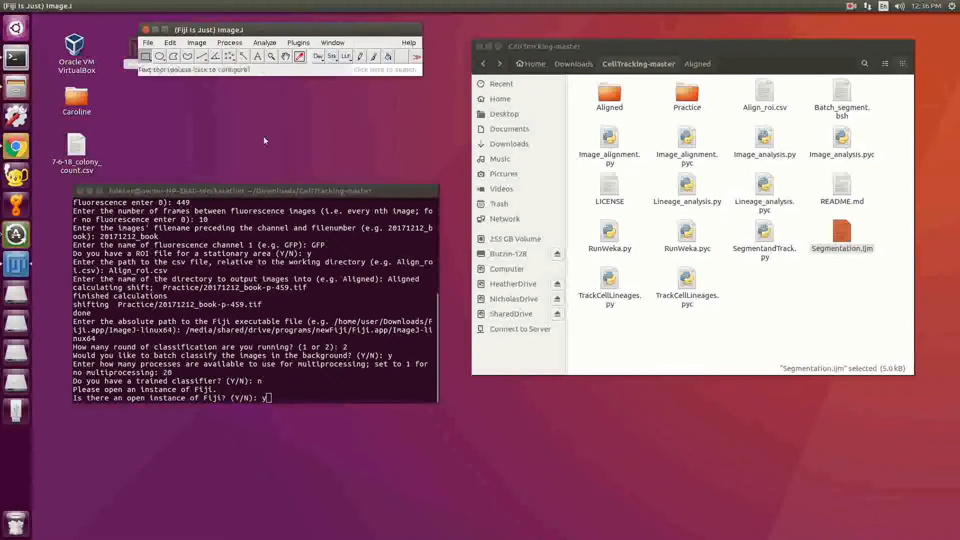
left_click(311, 339)
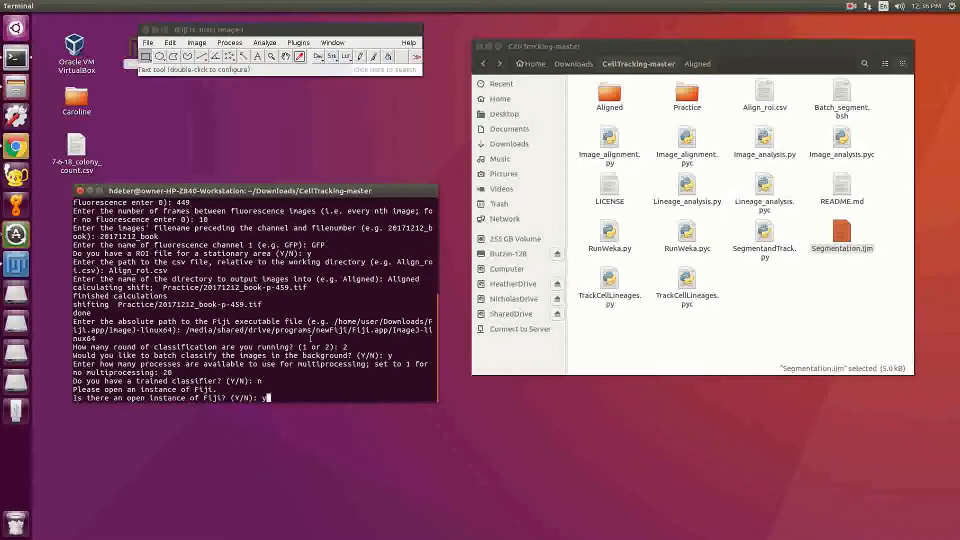
mouse_move(258, 31)
left_mouse_down()
mouse_move(292, 34)
mouse_move(265, 55)
mouse_move(278, 53)
mouse_move(270, 36)
left_mouse_up()
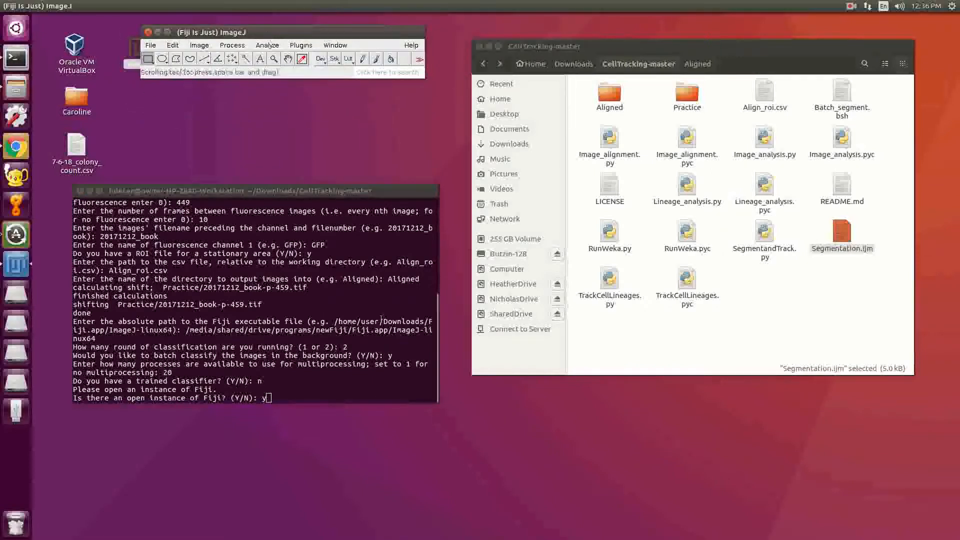
left_click(336, 394)
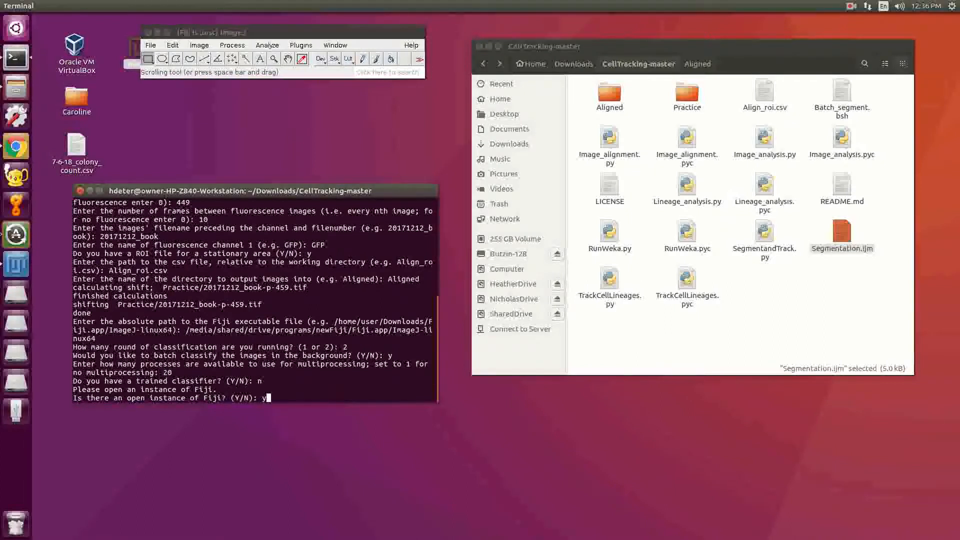
key("Return")
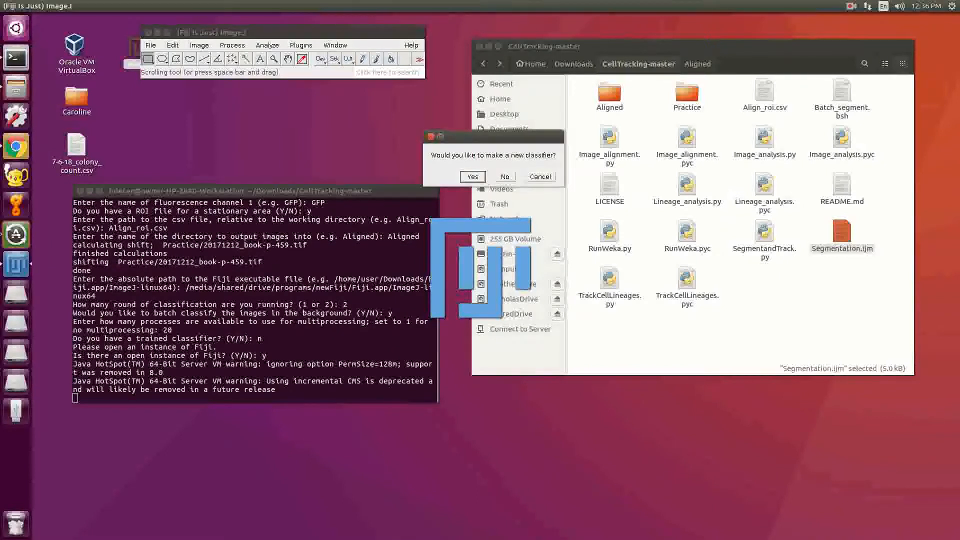
left_click_drag(476, 139, 345, 121)
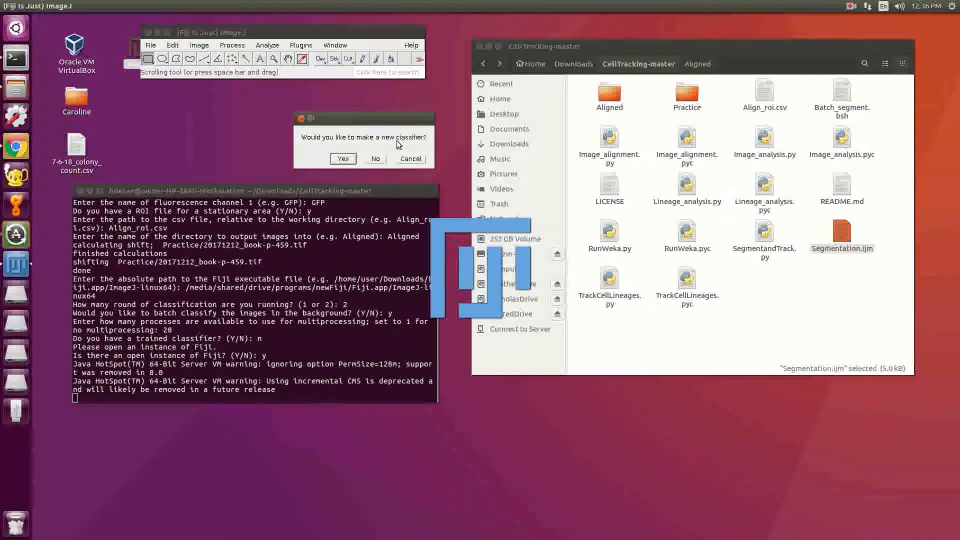
Step: Answer Yes to making a new classifier and Yes to classifying a phase image, keeping both prompts above the terminal
left_click_drag(360, 118, 263, 127)
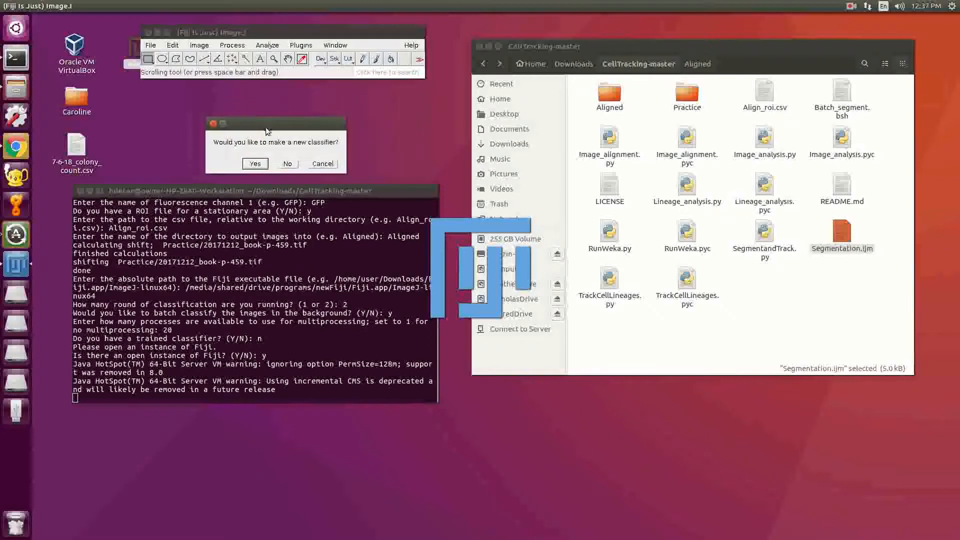
left_click(255, 165)
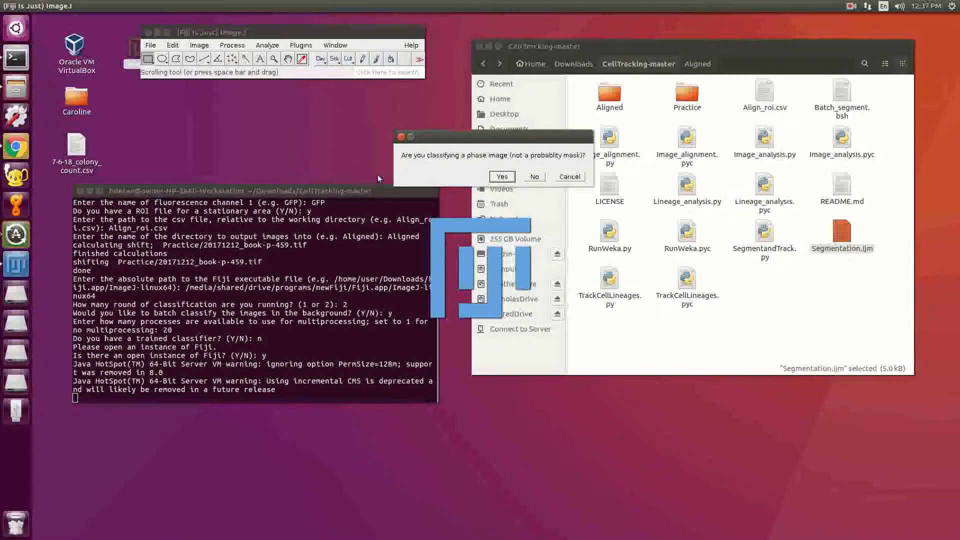
left_click_drag(463, 136, 274, 136)
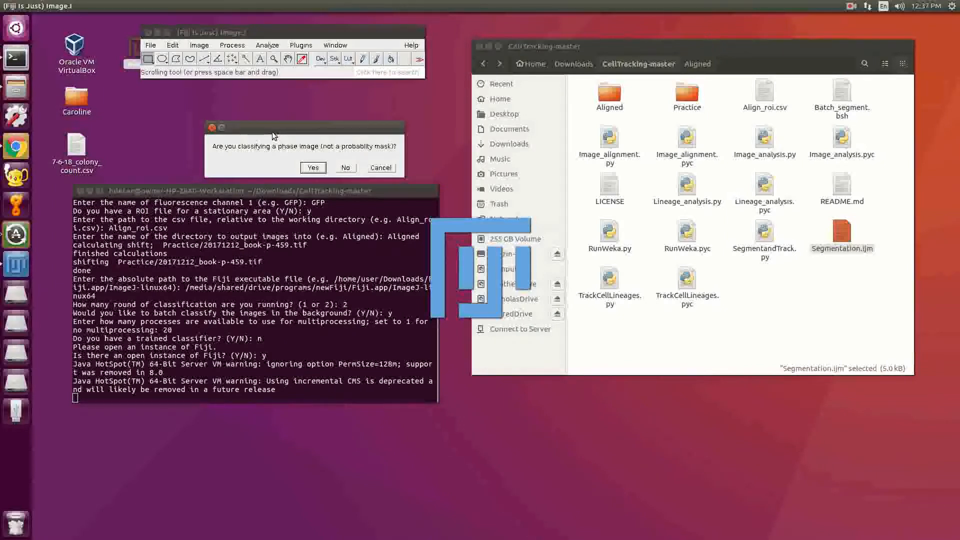
left_click(313, 168)
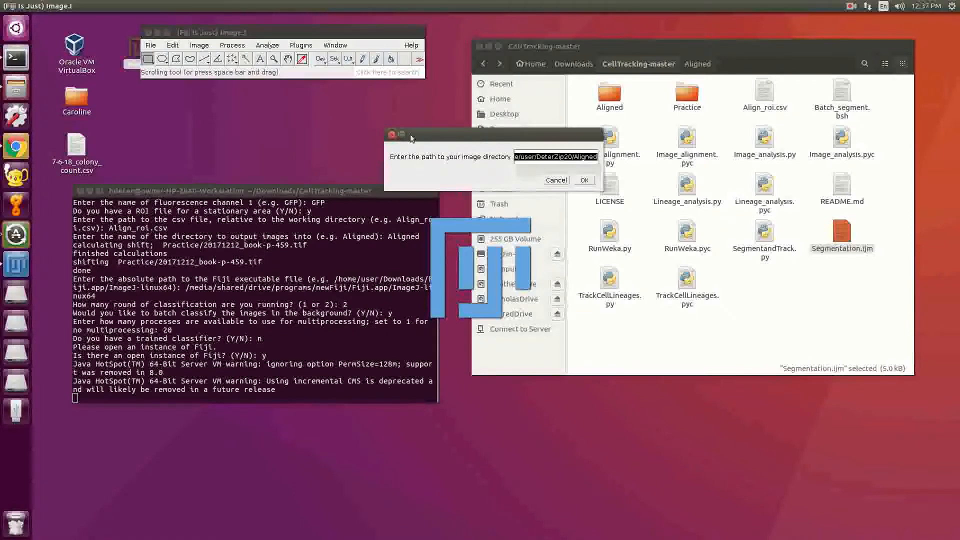
Step: Move the image directory prompt above the terminal and open the Aligned folder inside CellTracking-master
left_click_drag(454, 139, 261, 122)
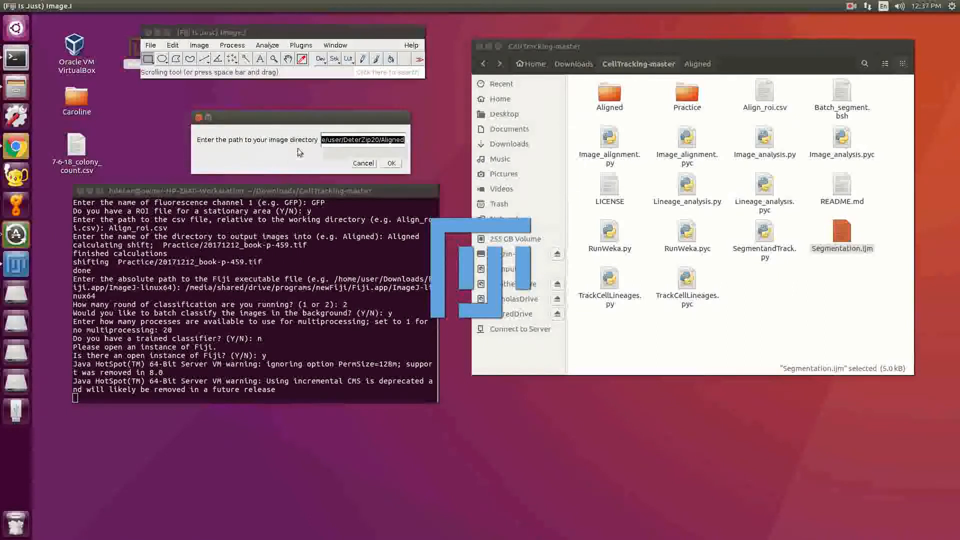
double_click(607, 93)
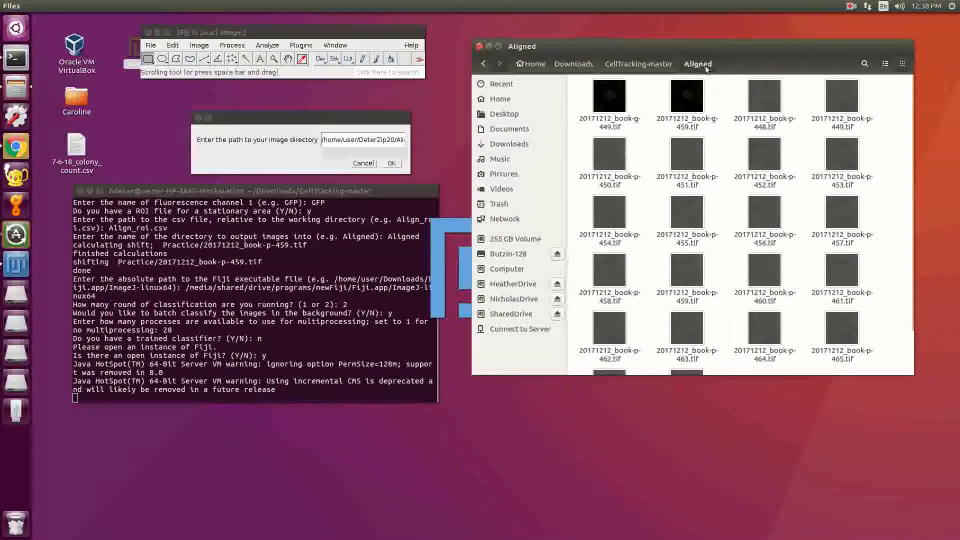
left_click(645, 64)
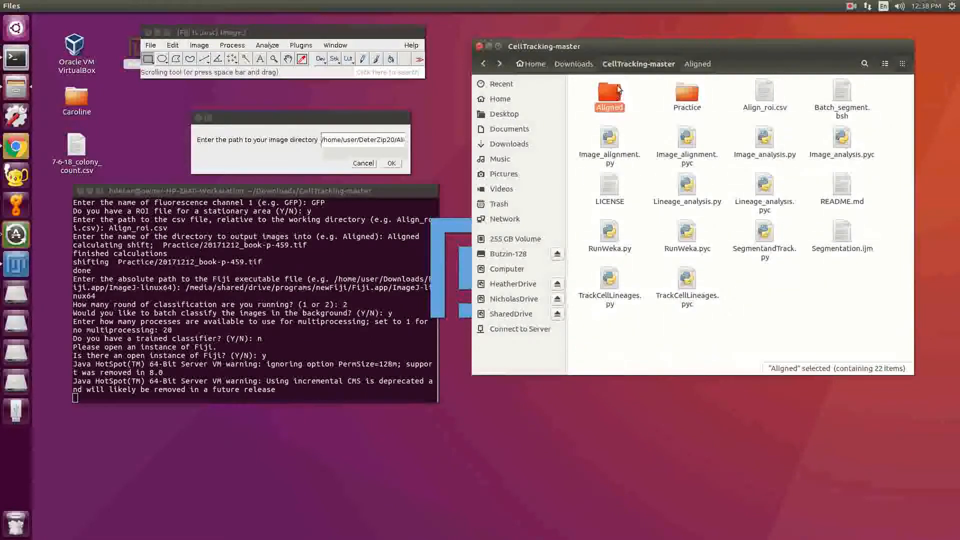
left_click(697, 64)
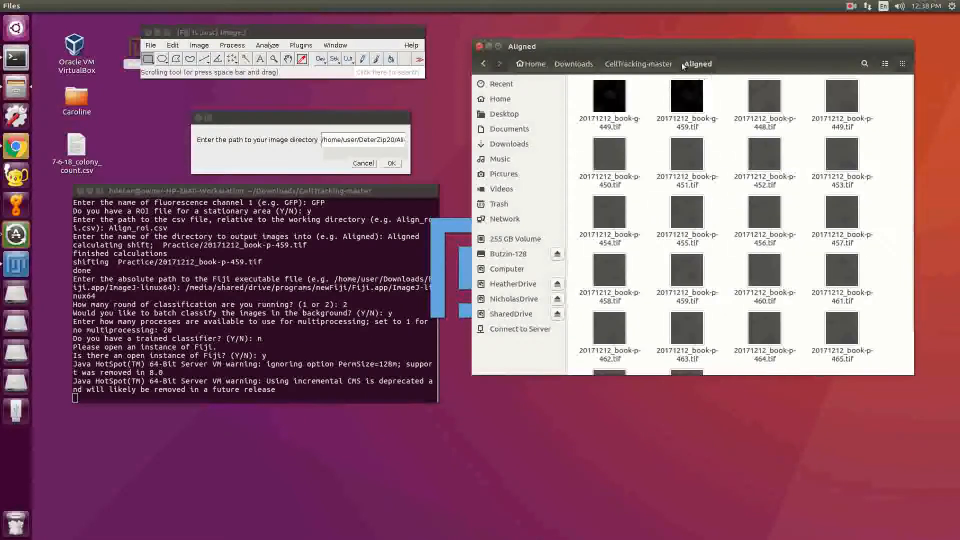
Step: Copy the folder location from the properties of 20171212_book-p-448.tif
double_click(780, 108)
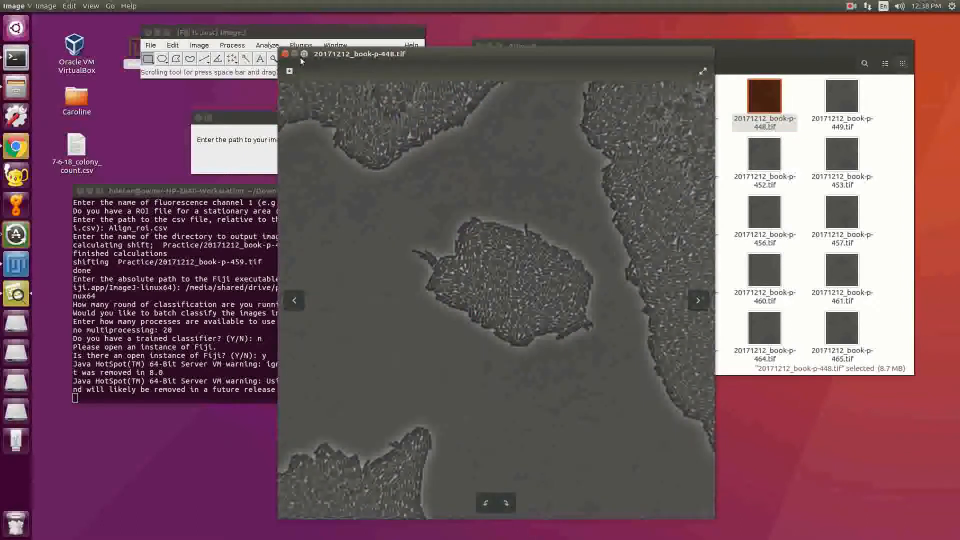
left_click(285, 54)
right_click(765, 109)
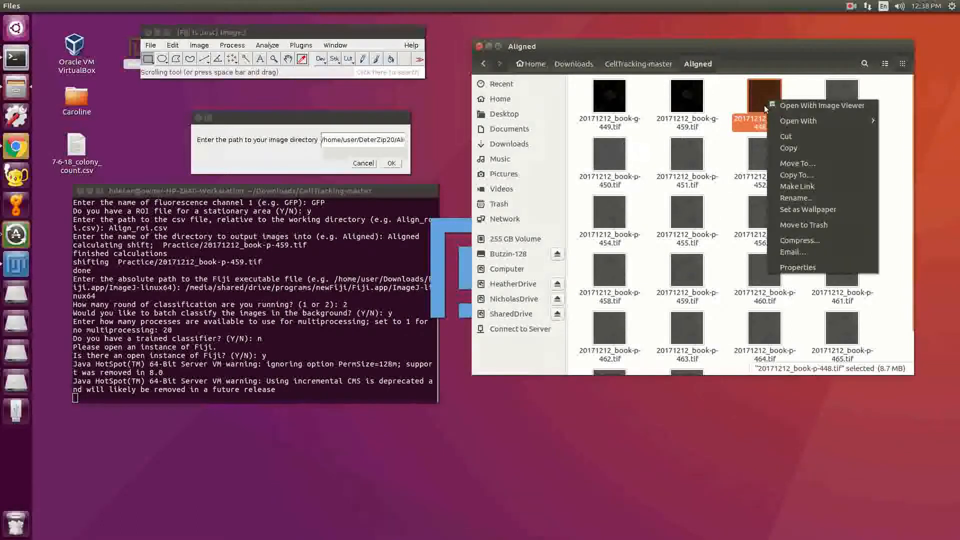
left_click(797, 268)
left_click_drag(587, 252, 380, 252)
key("ctrl+c")
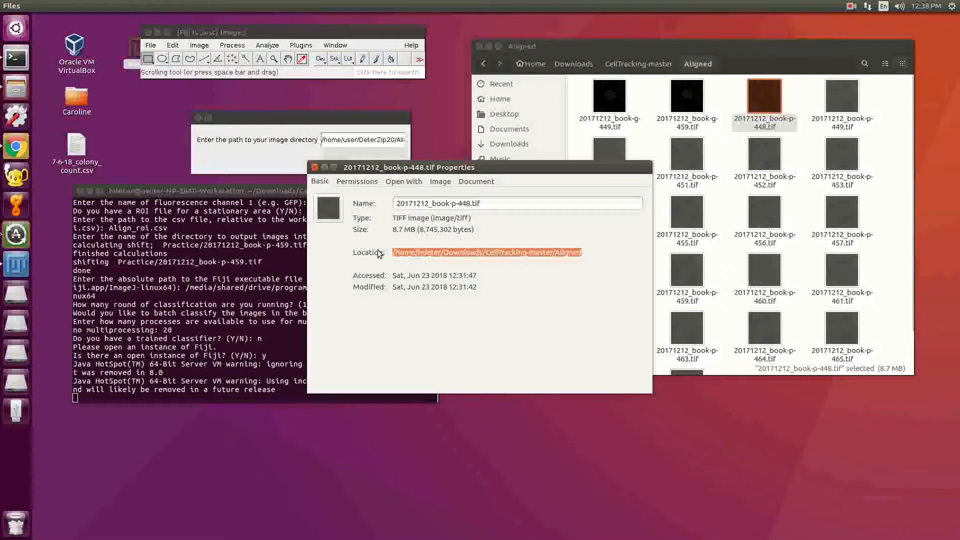
Step: Replace the image directory path with the copied Aligned folder location and confirm it
left_click(355, 144)
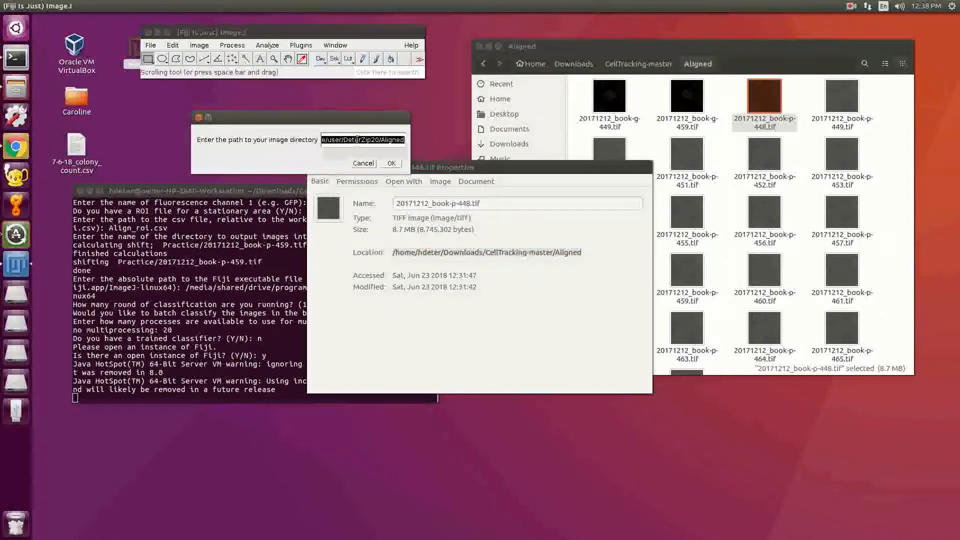
key("ctrl+v")
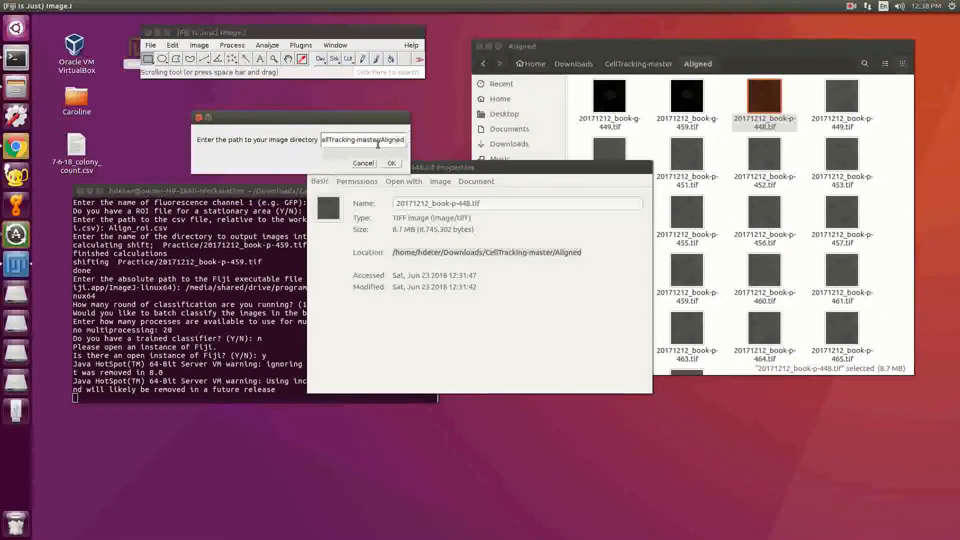
left_click(391, 164)
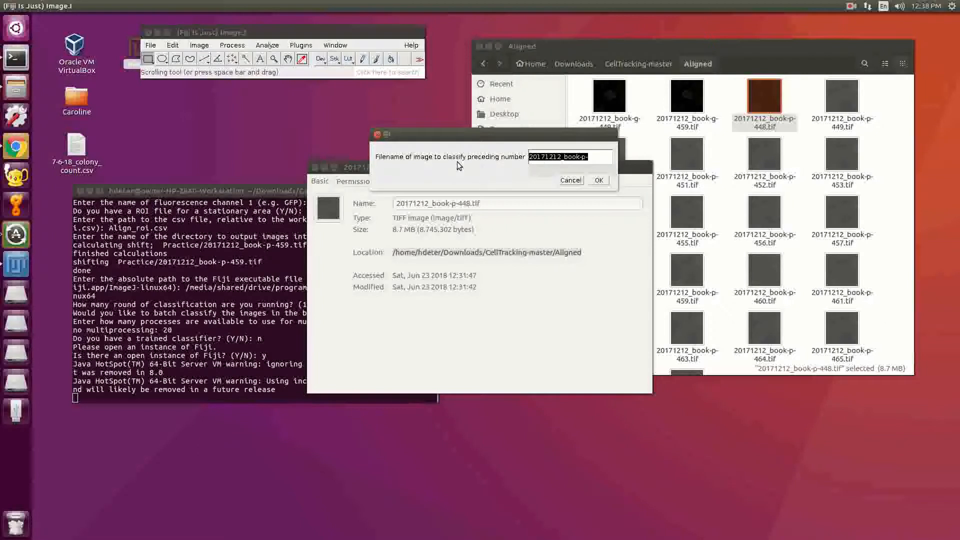
Step: Accept 20171212_book-p- as the filename prefix, tif as the file type and 448 as the training image number
left_click(601, 157)
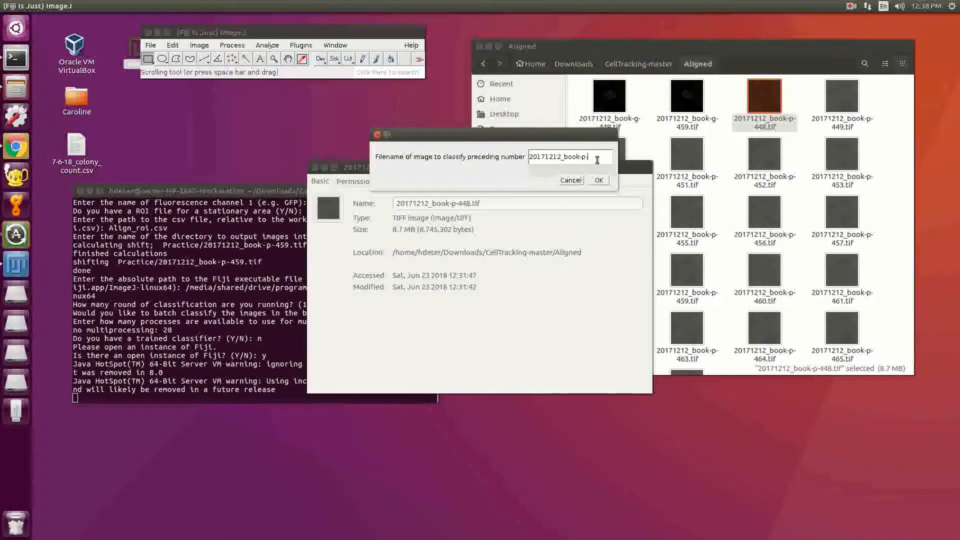
left_click_drag(571, 143, 483, 145)
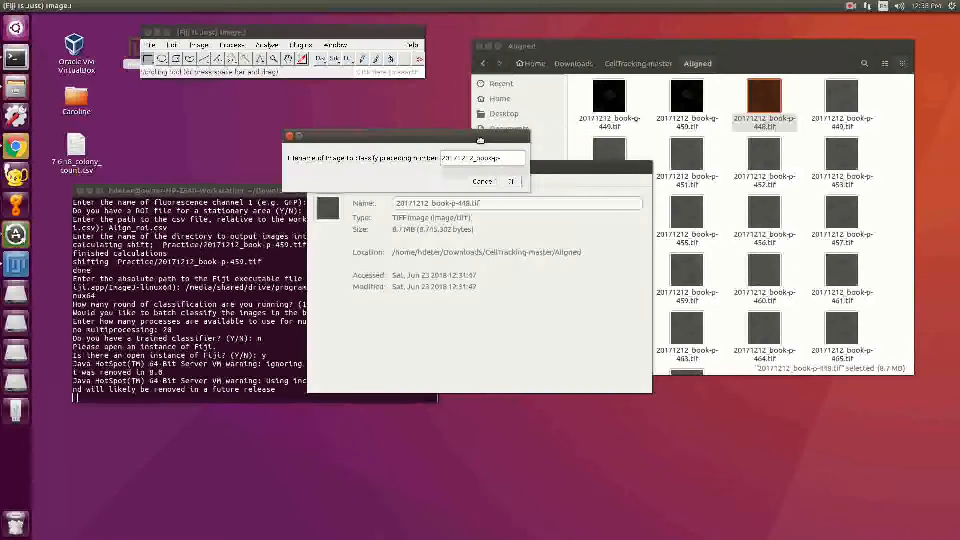
left_click(515, 179)
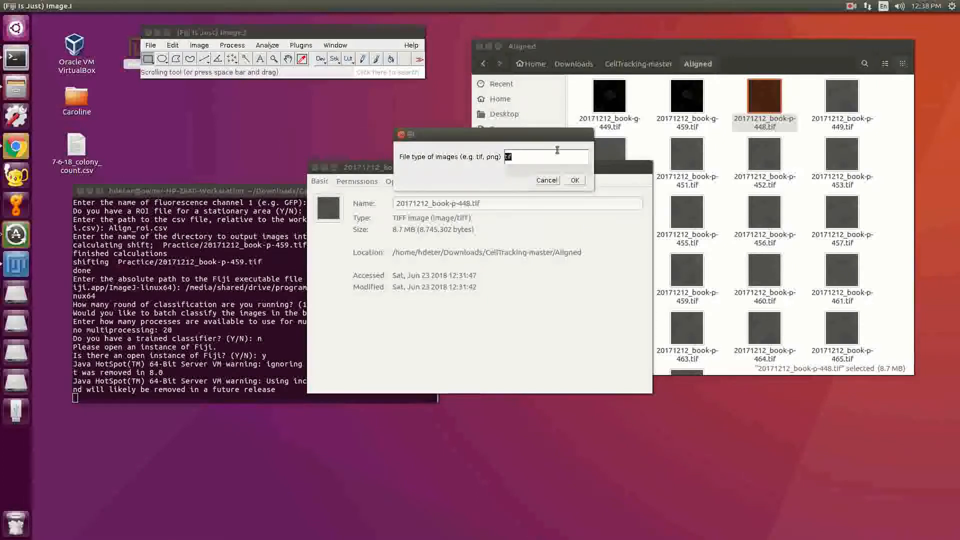
left_click(573, 181)
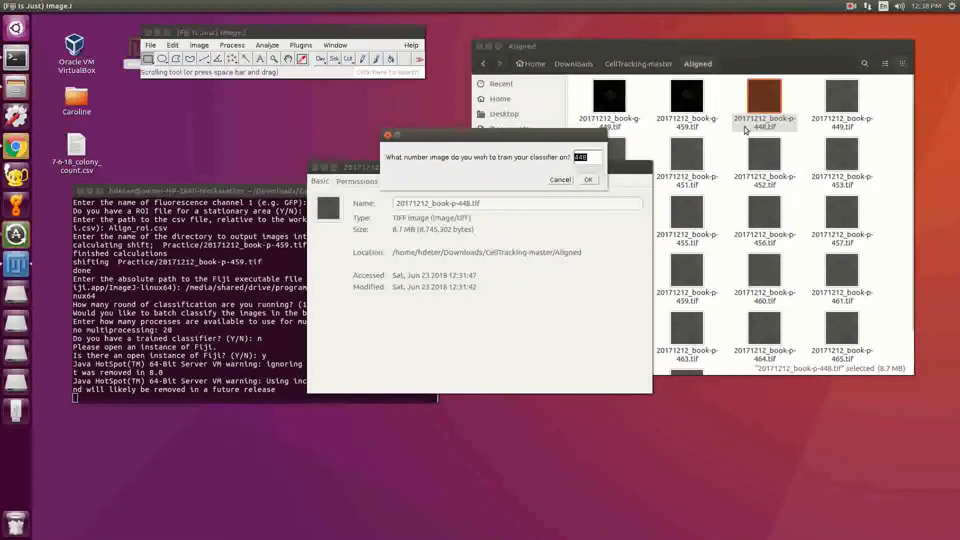
left_click(588, 180)
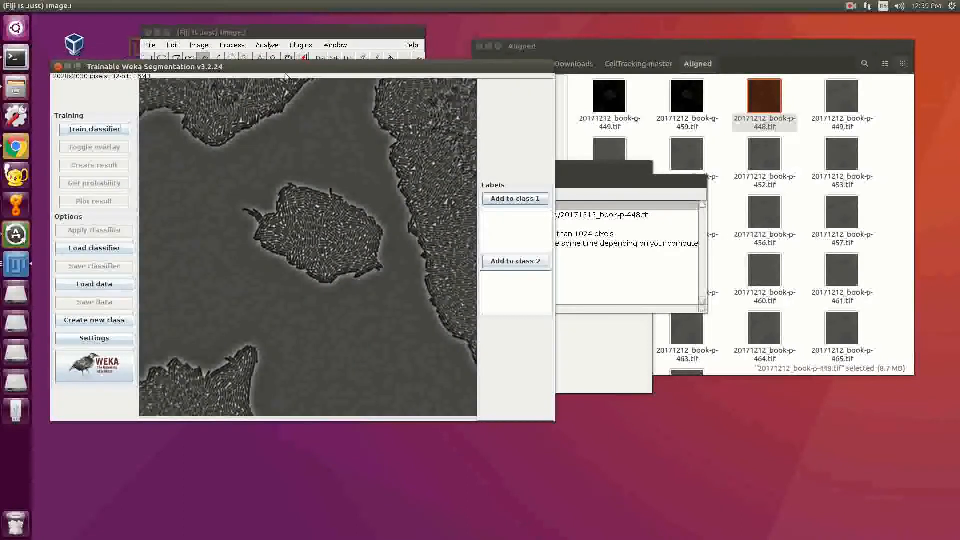
Step: Move the Trainable Weka Segmentation window and the Action Required message clear of the ImageJ toolbar
left_click_drag(266, 71, 332, 104)
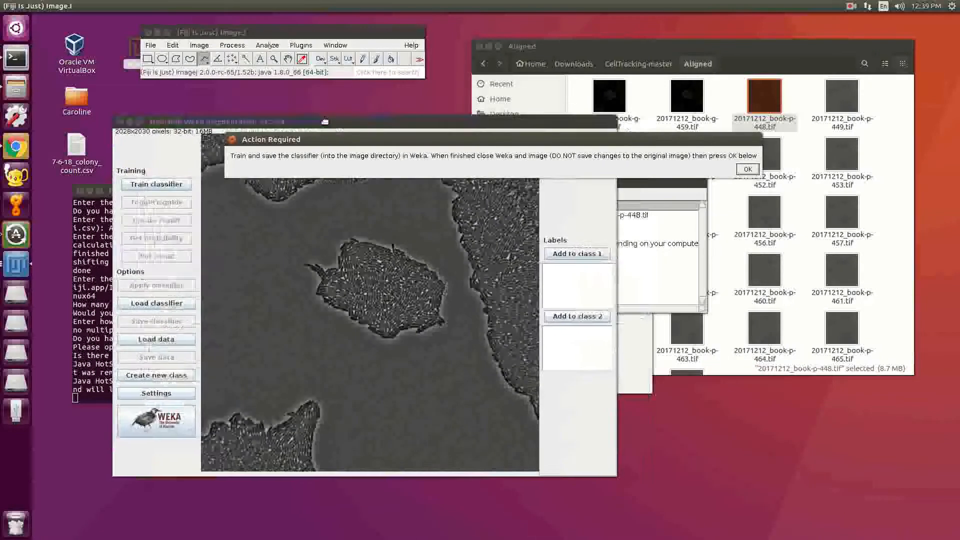
mouse_move(354, 145)
left_mouse_down()
mouse_move(587, 47)
mouse_move(454, 70)
mouse_move(504, 51)
left_mouse_up()
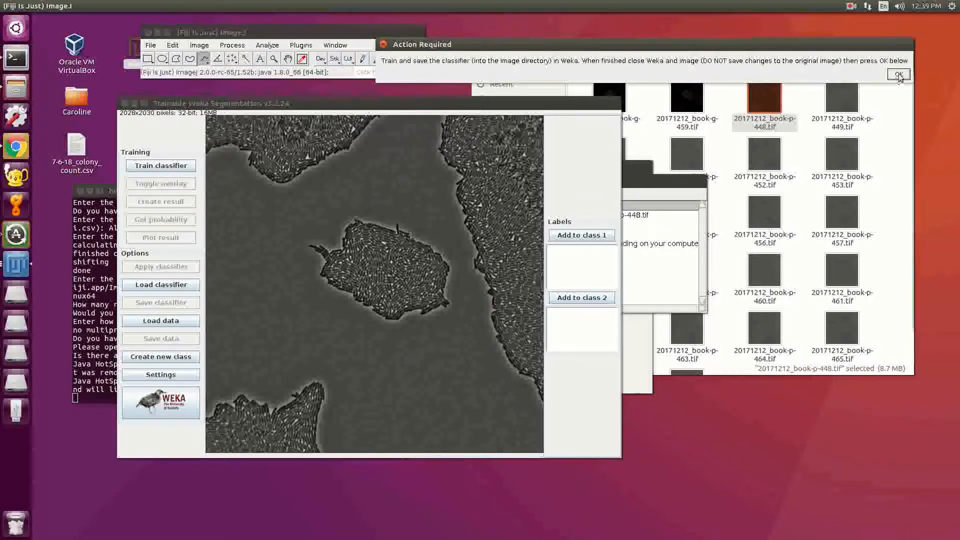
left_click(311, 100)
left_click(305, 34)
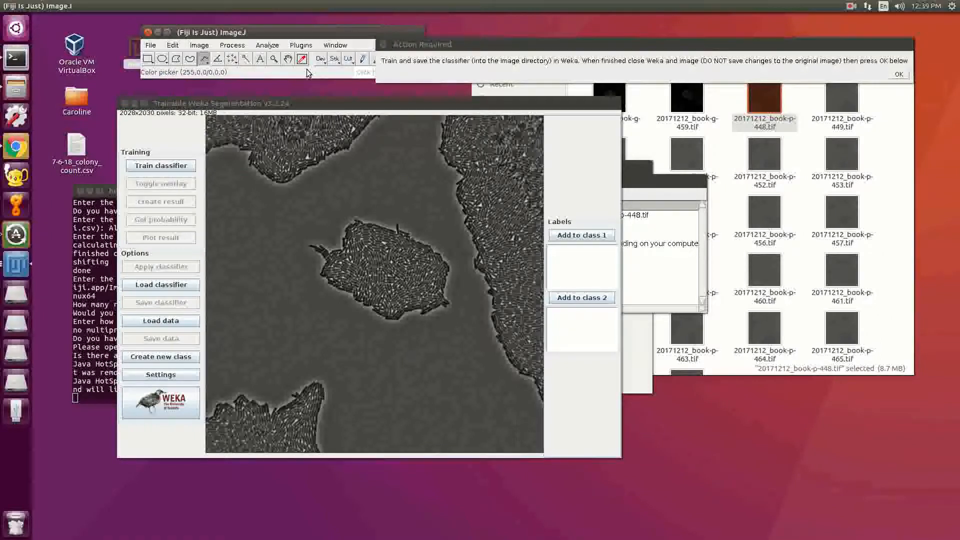
left_click_drag(429, 50, 503, 47)
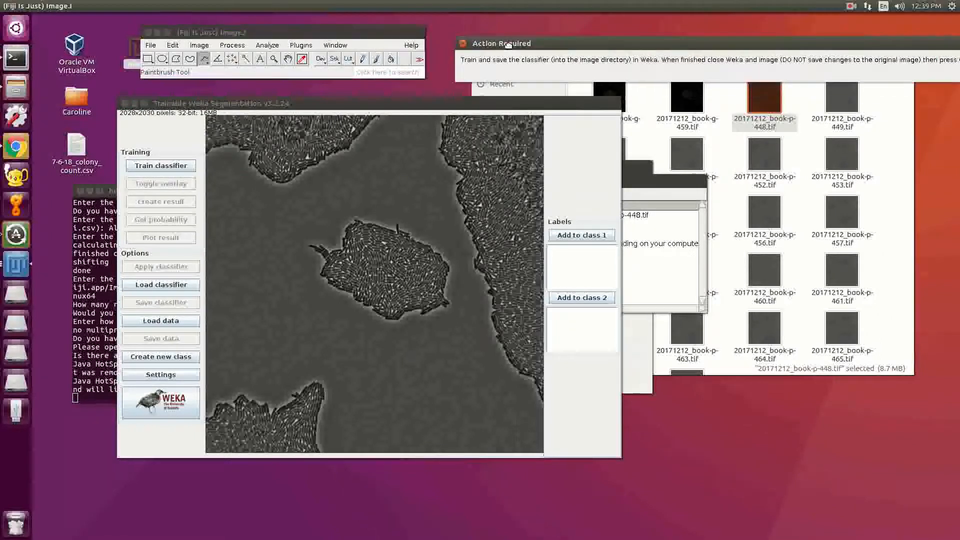
Step: Look up Trainable Weka Segmentation among the segmentation plugins and place its open window just below the ImageJ toolbar
left_click(330, 32)
mouse_move(280, 102)
left_mouse_down()
mouse_move(399, 61)
mouse_move(305, 83)
mouse_move(307, 118)
mouse_move(273, 113)
left_mouse_up()
left_click(267, 45)
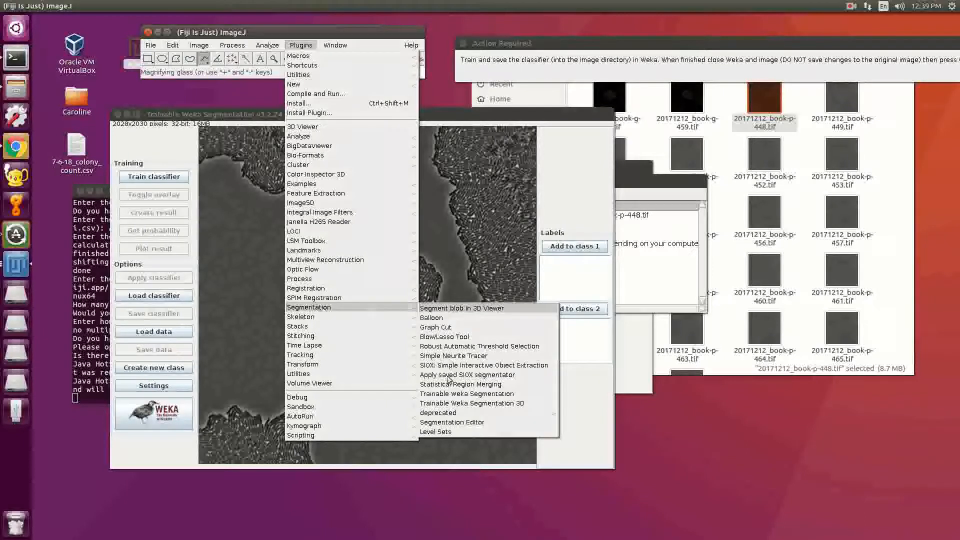
left_click_drag(219, 122, 295, 102)
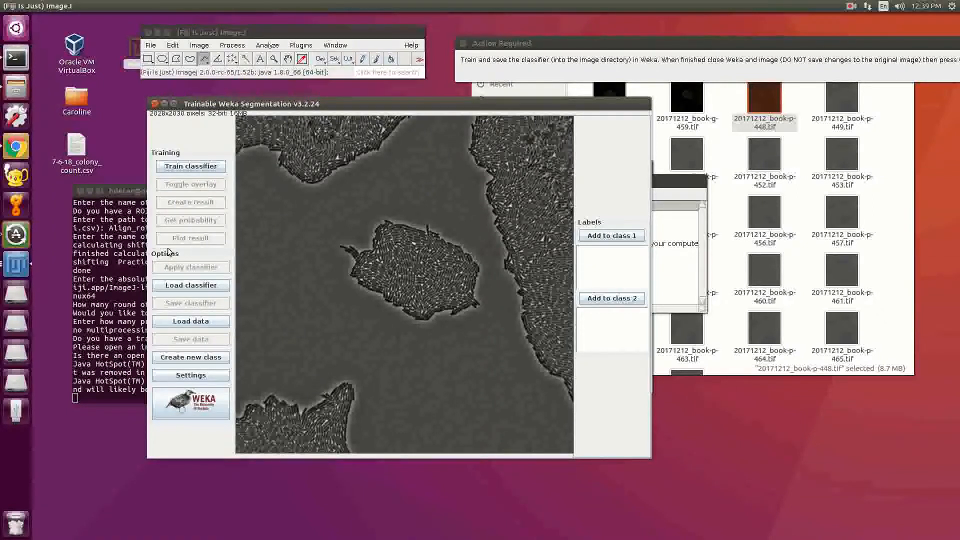
left_click_drag(301, 104, 323, 90)
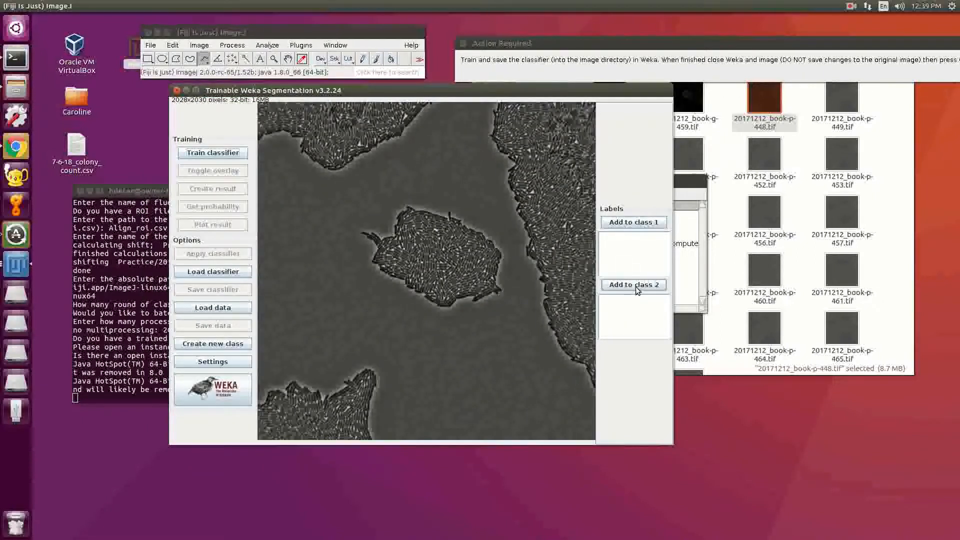
mouse_move(360, 215)
left_mouse_down()
mouse_move(470, 322)
mouse_move(494, 311)
left_mouse_up()
left_click(493, 311)
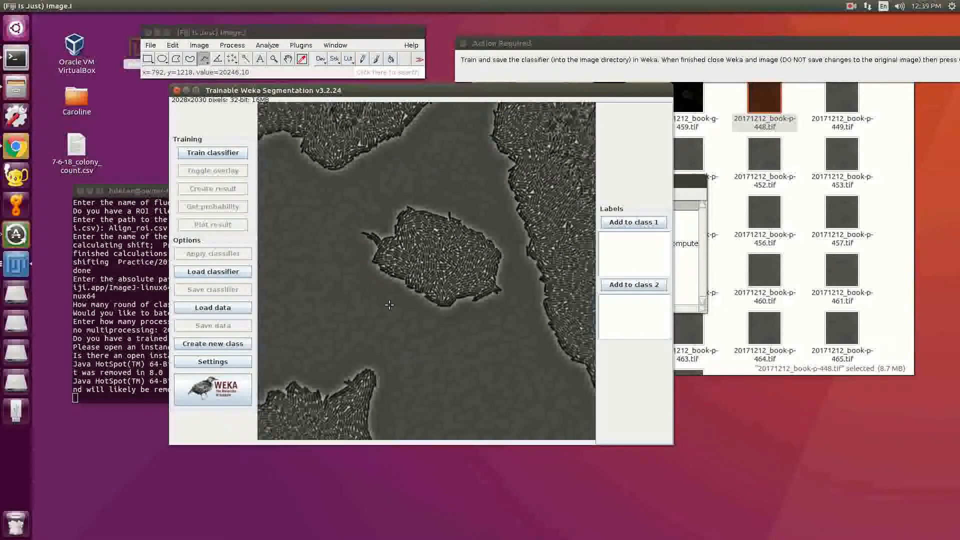
Step: Open the Weka segmentation settings and turn off Gaussian blur, Hessian, Membrane projections, Sobel filter and Difference of gaussians
left_click(216, 361)
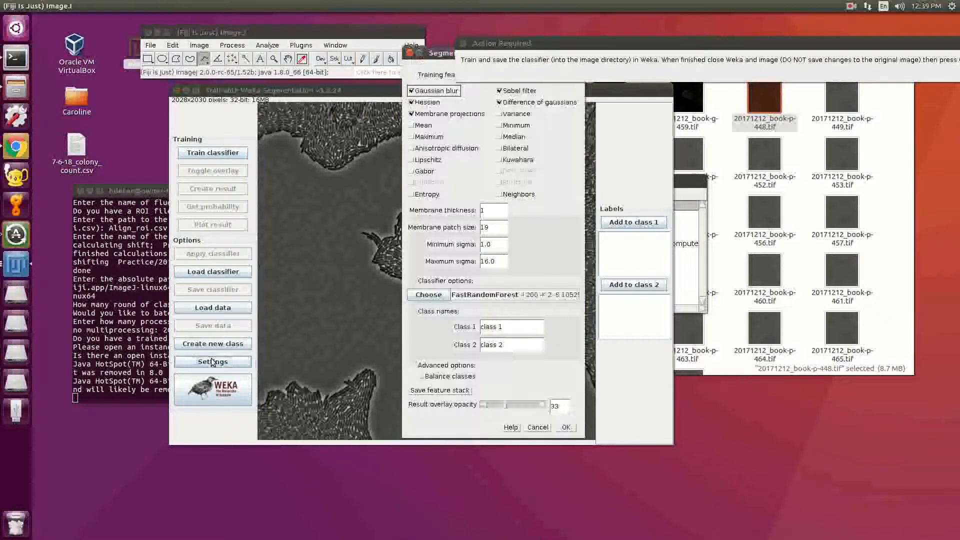
left_click_drag(445, 57, 334, 117)
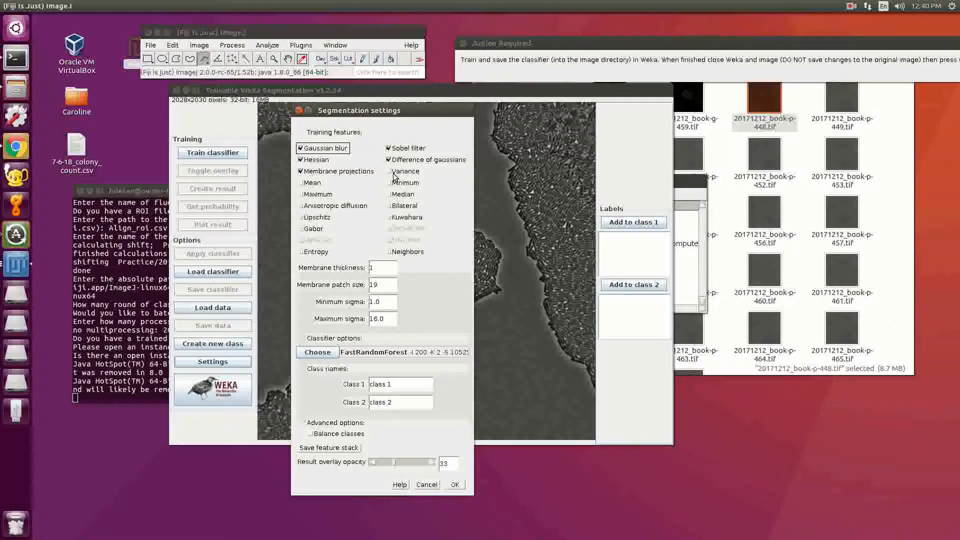
left_click(301, 148)
left_click(300, 160)
left_click(300, 171)
left_click(418, 148)
left_click(390, 160)
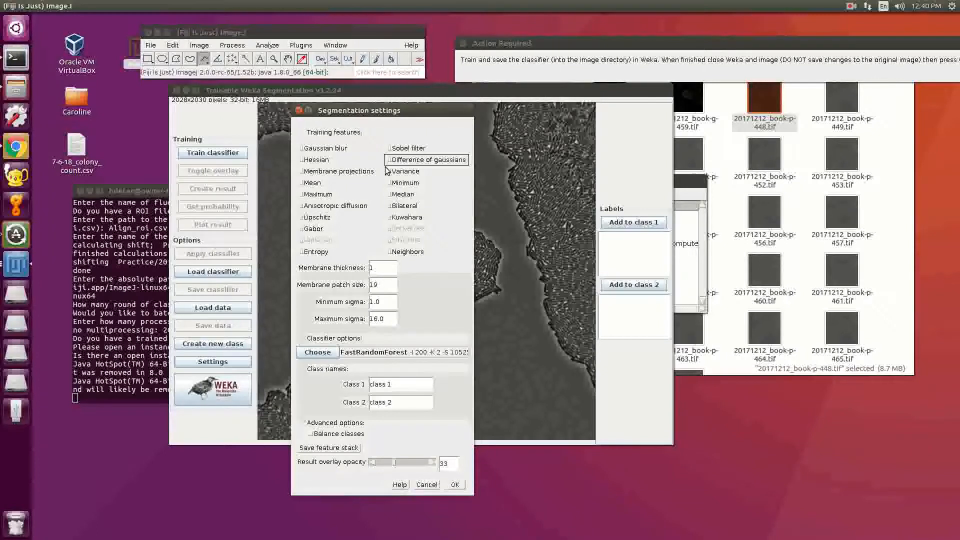
Step: Enable the training features Gaussian blur, Membrane projections, Sobel filter and Neighbors
left_click(328, 148)
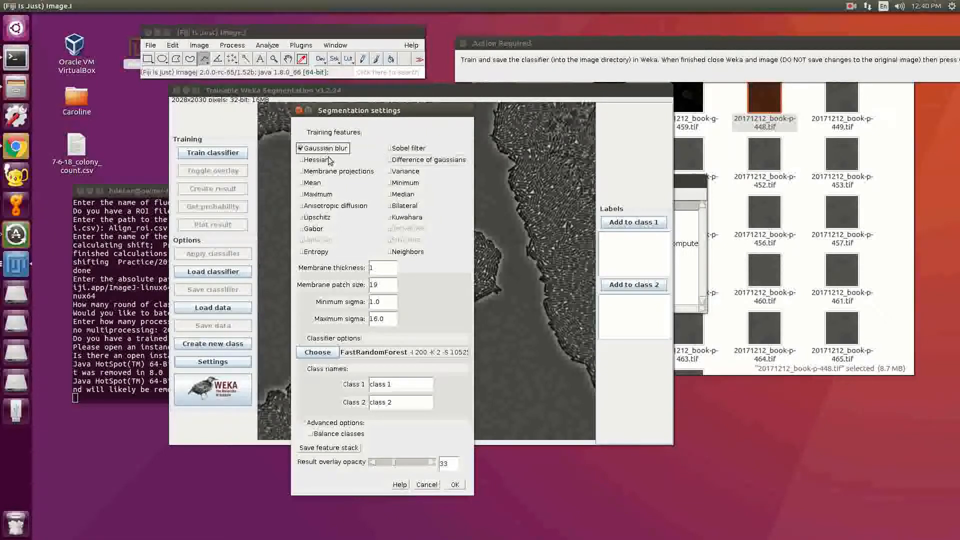
left_click(331, 172)
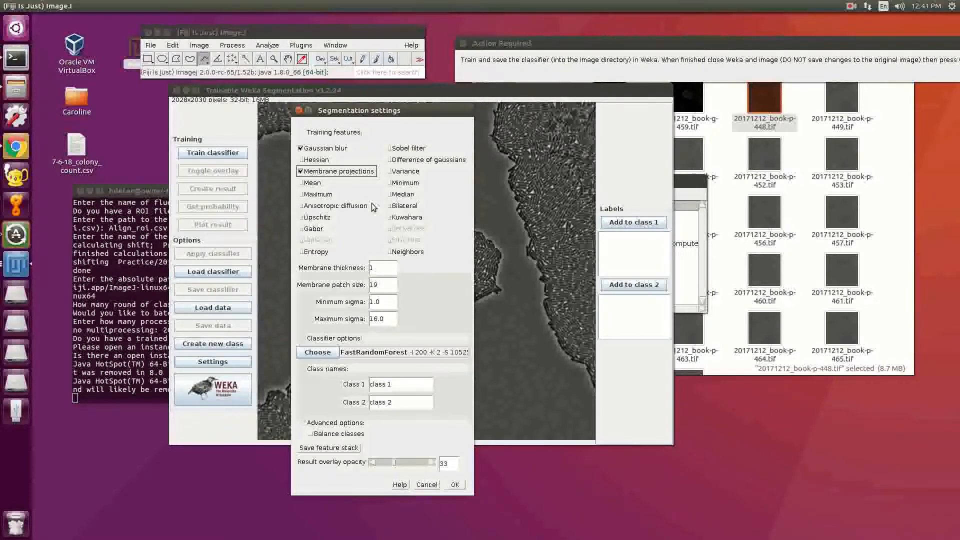
left_click(409, 148)
left_click(416, 252)
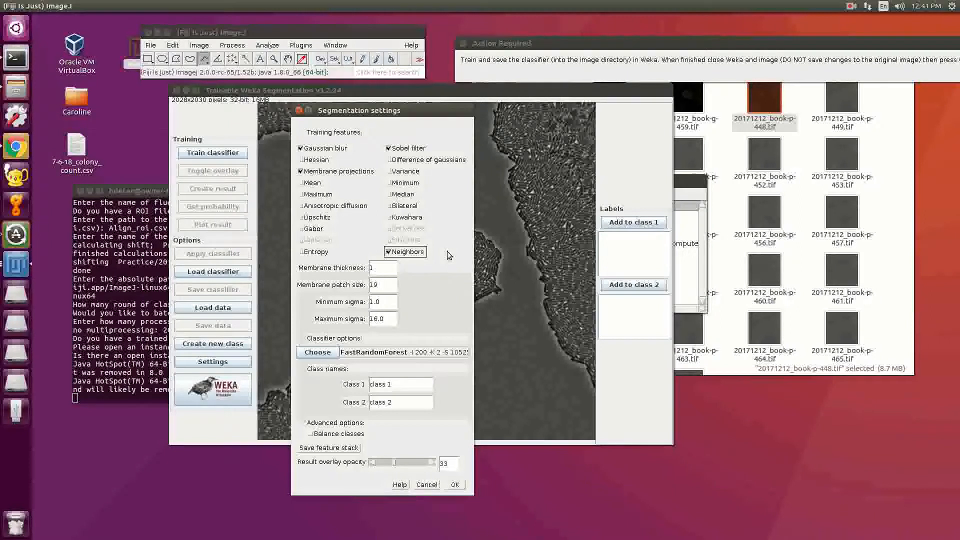
Step: Name class 1 Cell and class 2 Not cell in the segmentation settings
left_click(393, 384)
left_click_drag(391, 384, 363, 383)
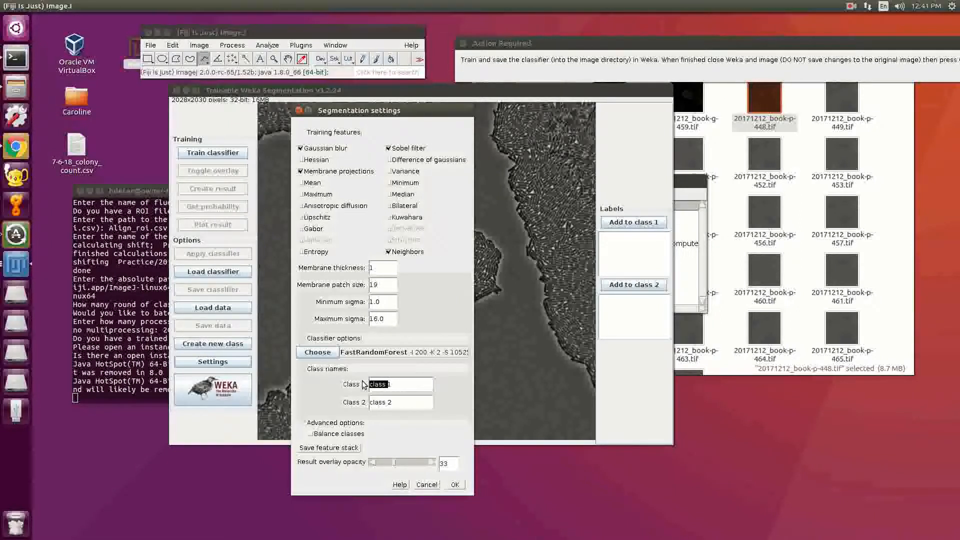
type("Cell")
left_click_drag(370, 403, 398, 403)
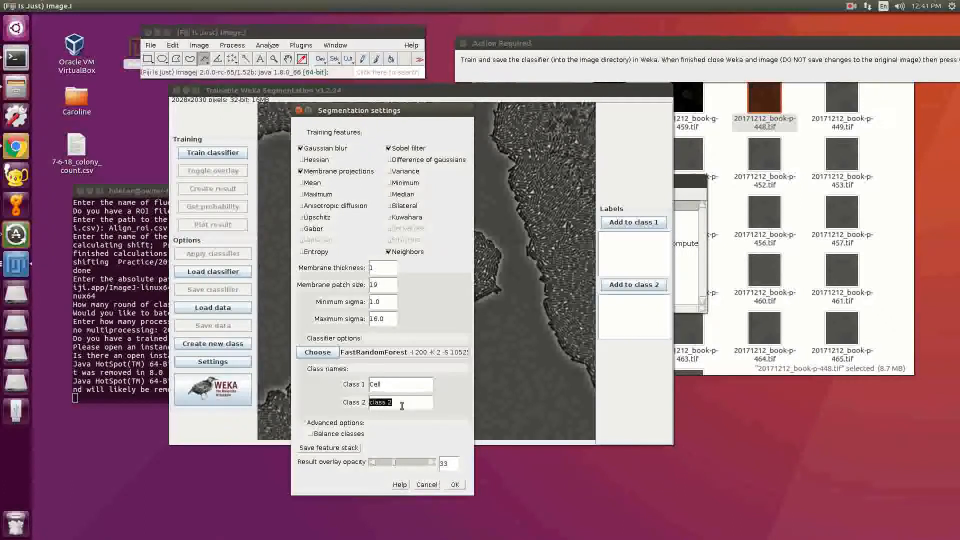
type("Not cell")
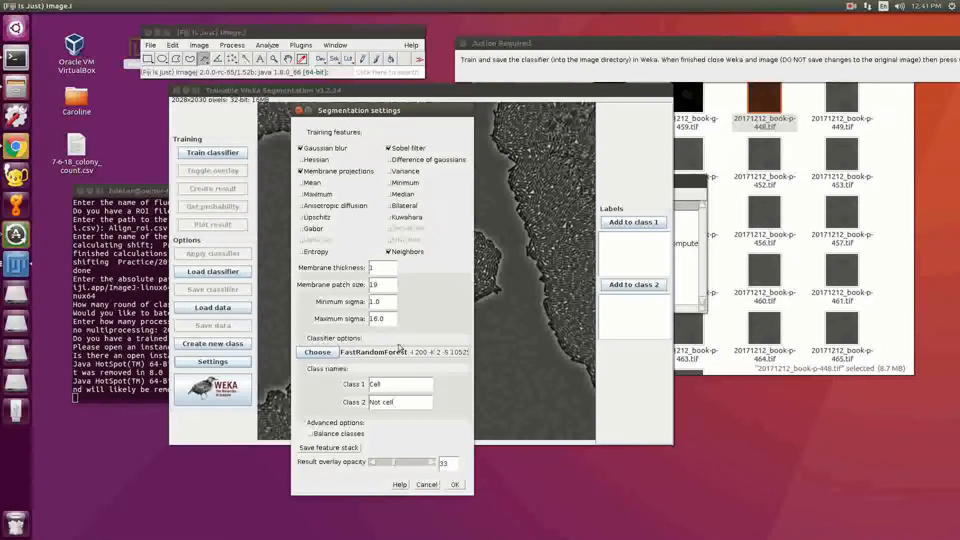
Step: Keep FastRandomForest as the classifier and apply the segmentation settings, reopening them briefly for a check
left_click(317, 353)
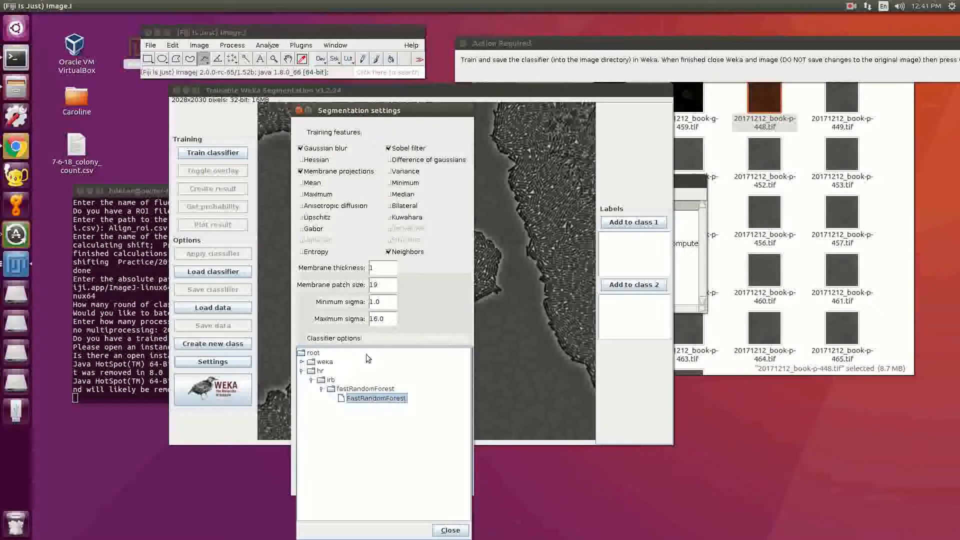
left_click(450, 531)
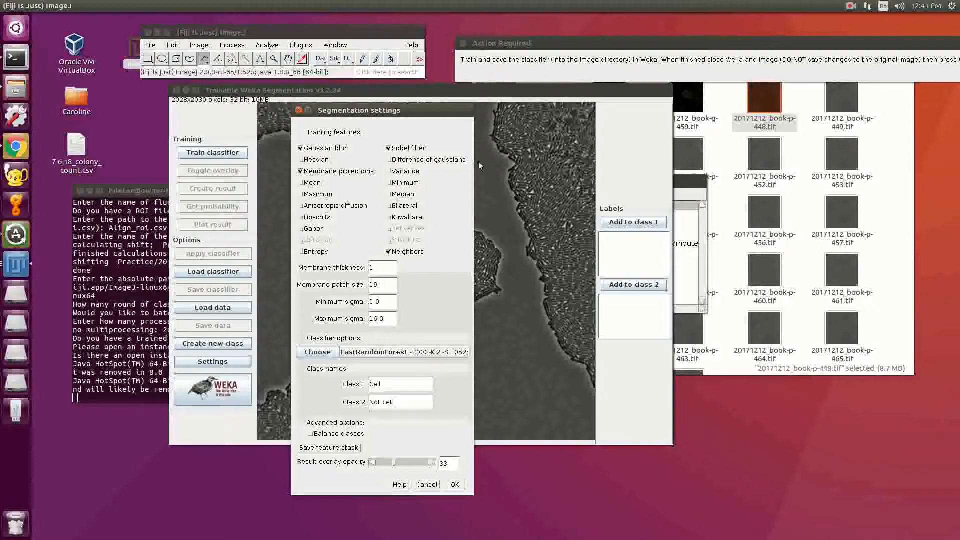
left_click_drag(422, 118, 396, 67)
left_click(429, 433)
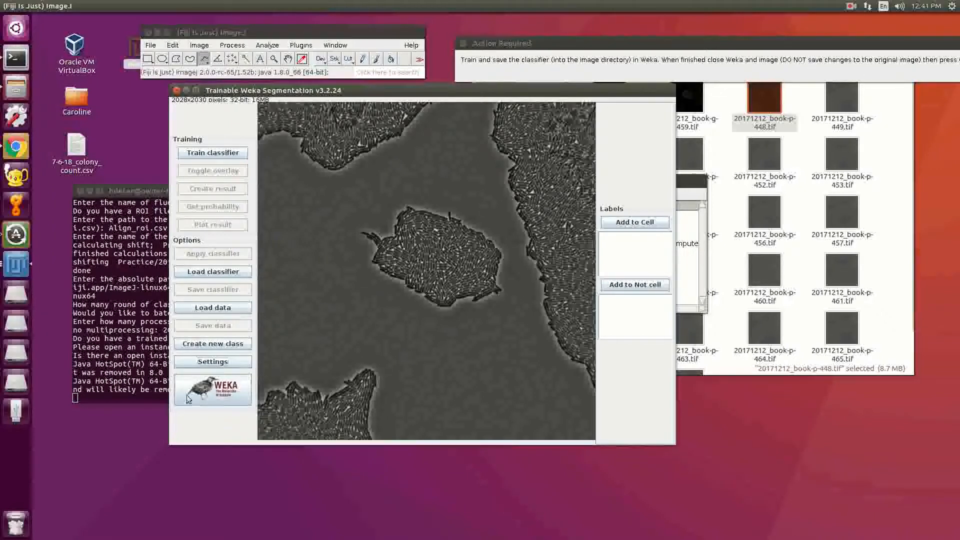
left_click(211, 363)
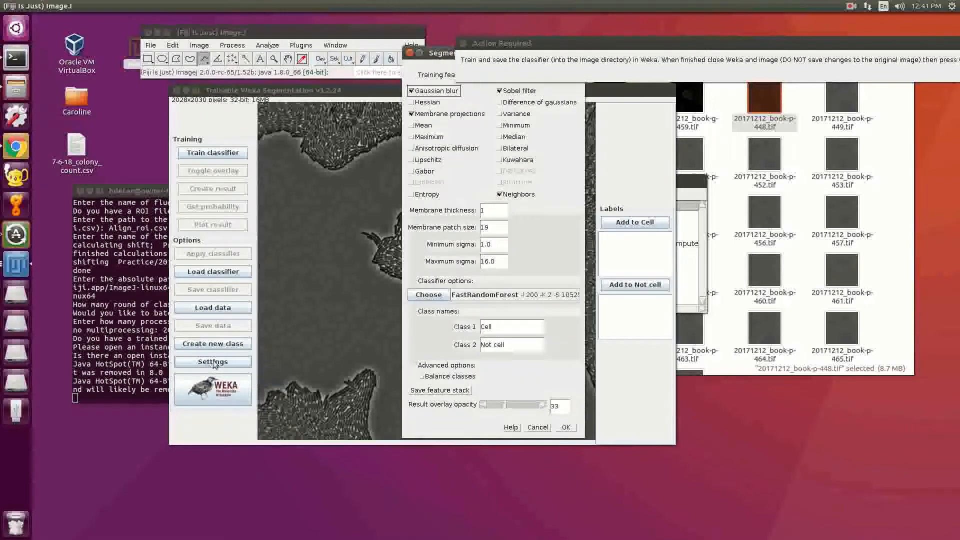
left_click(410, 52)
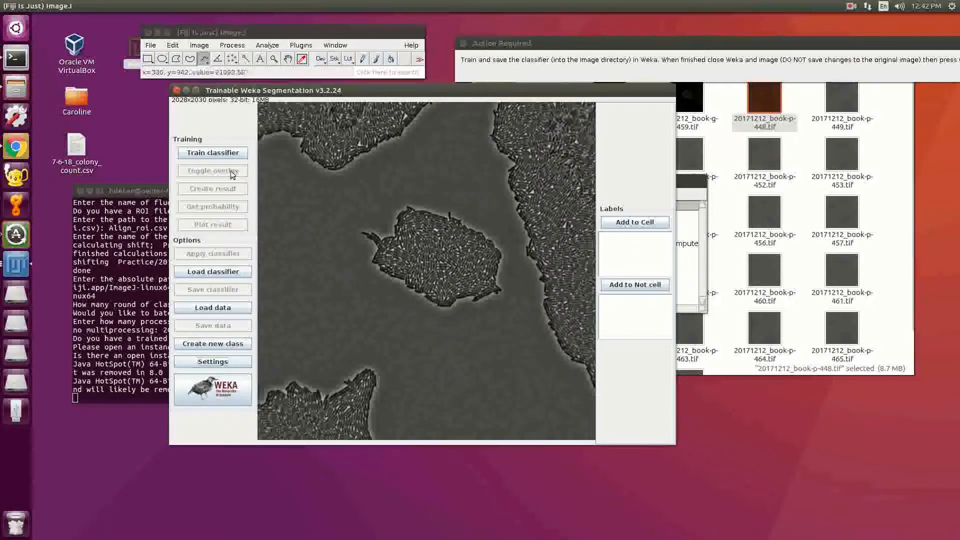
Step: Mark a tall rectangle of empty background beside the central colony and add it to the Not cell class
left_click_drag(278, 91, 228, 120)
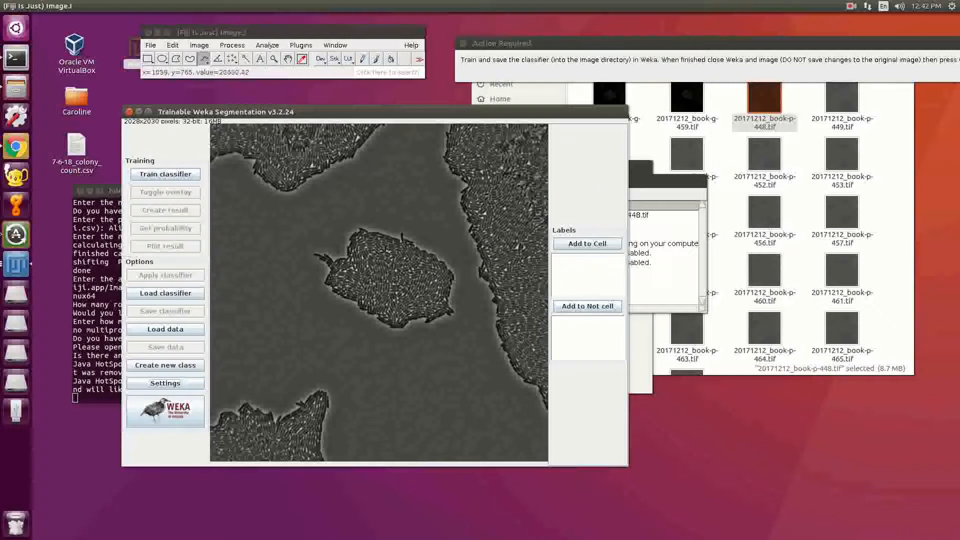
left_click(190, 58)
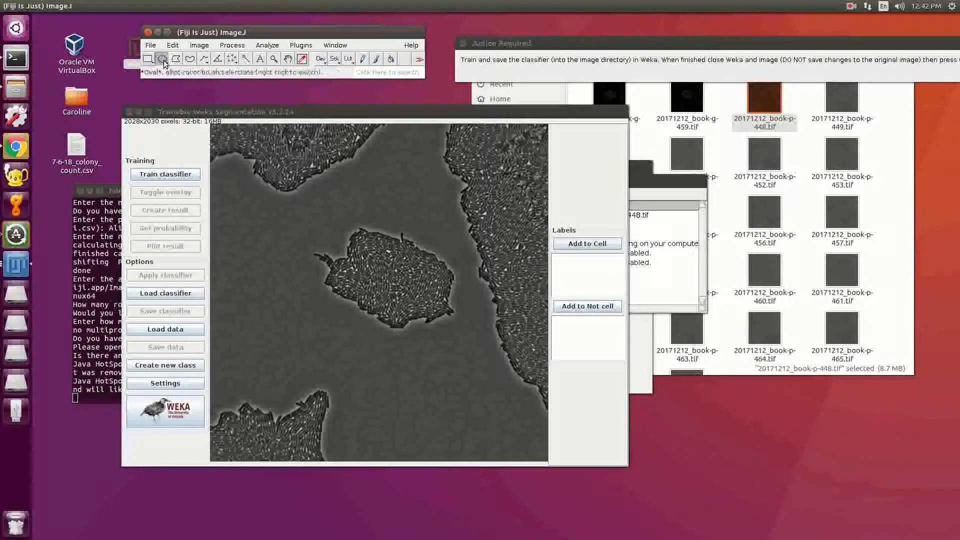
left_click(148, 59)
left_click(230, 229)
left_click_drag(230, 229, 301, 345)
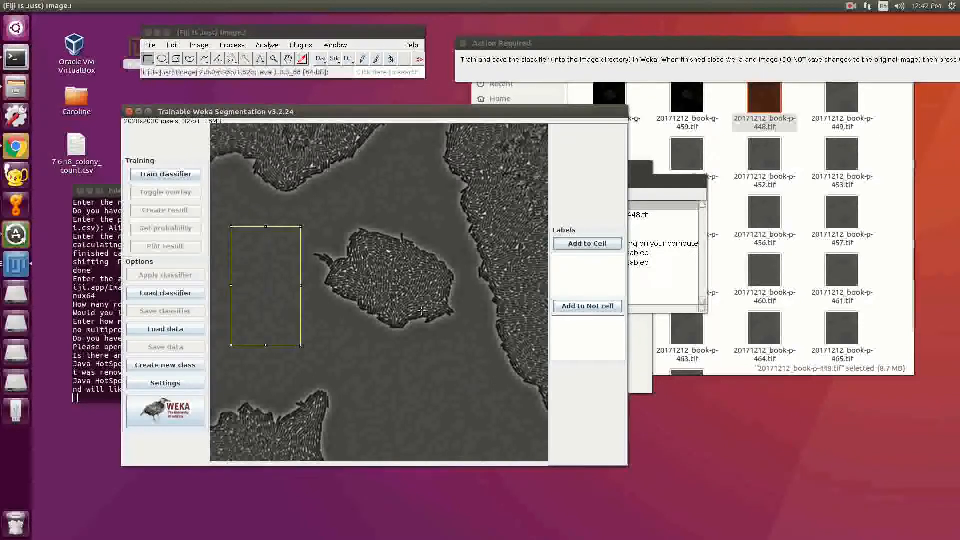
left_click(581, 307)
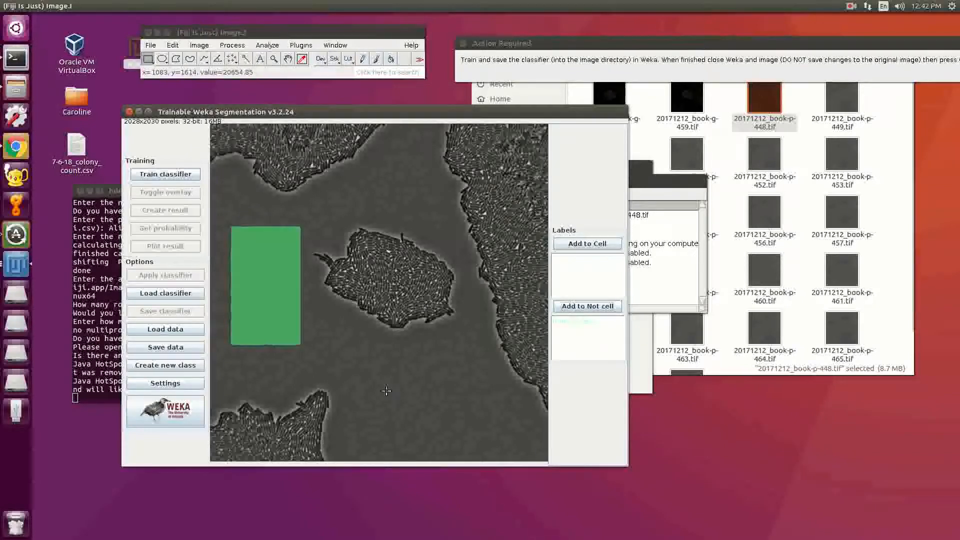
Step: Trace freehand outlines inside two neighbouring bacteria in the central colony and add each one to the Cell class
scroll(352, 283, "up", 5)
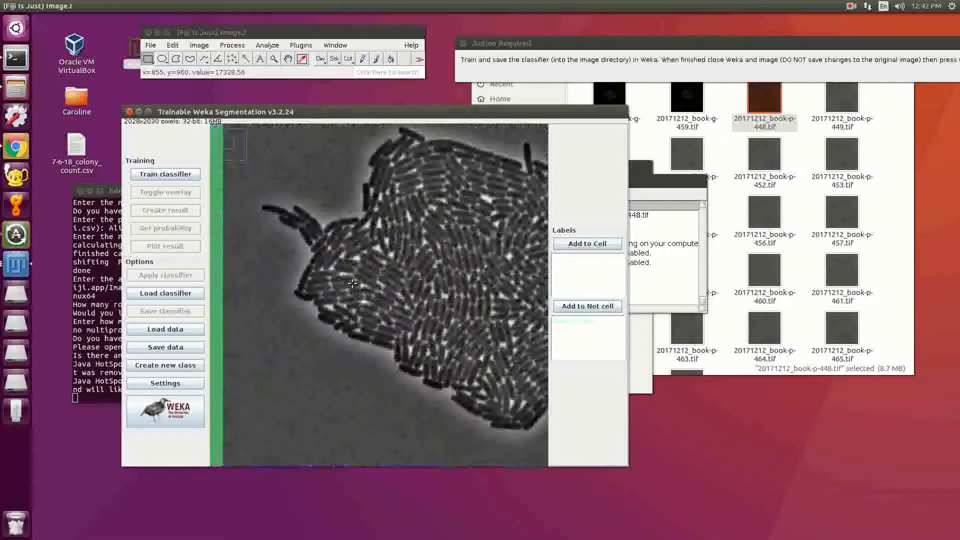
scroll(352, 284, "down", 4)
scroll(350, 280, "up", 8)
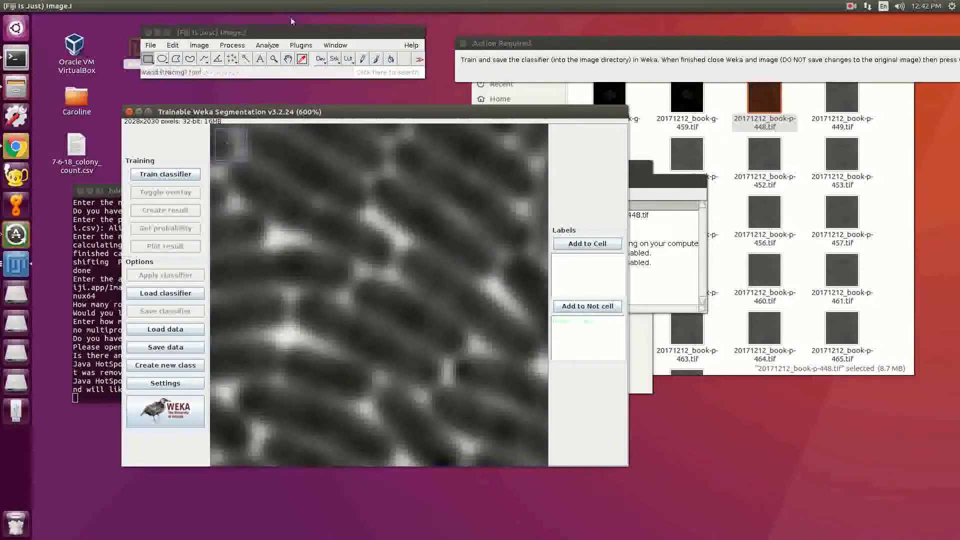
left_click(273, 59)
left_click(333, 236)
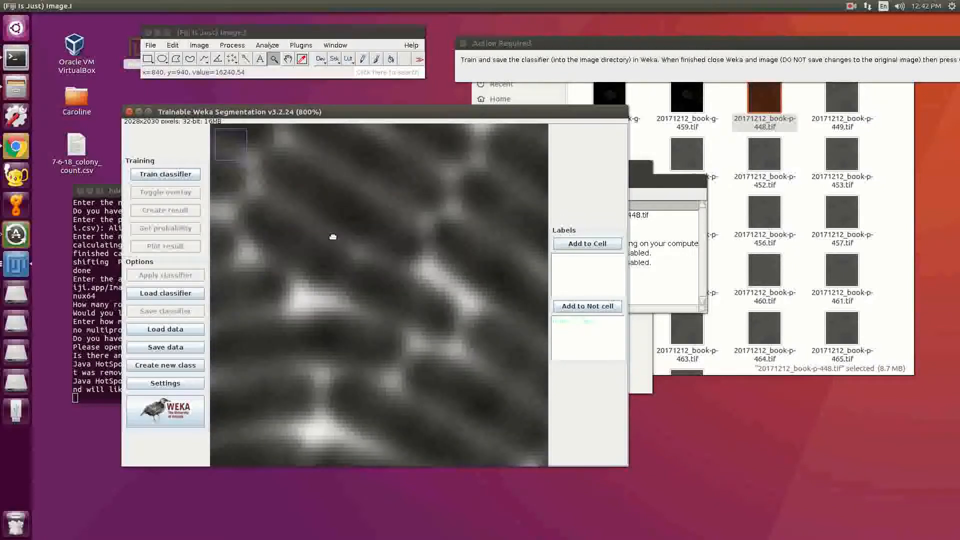
scroll(333, 237, "down", 2)
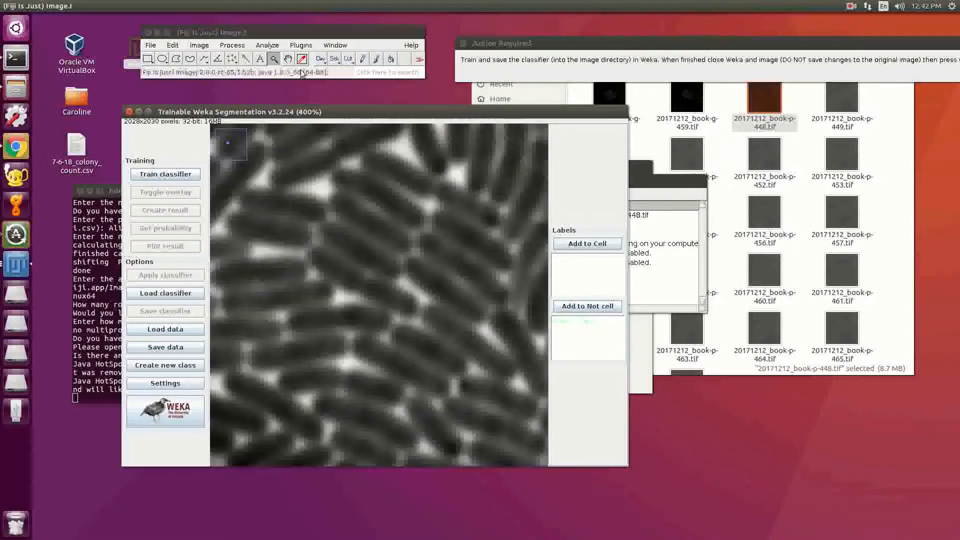
left_click(152, 60)
left_click(190, 59)
mouse_move(292, 195)
left_mouse_down()
mouse_move(249, 199)
mouse_move(320, 215)
mouse_move(234, 216)
mouse_move(271, 238)
mouse_move(308, 239)
left_mouse_up()
left_click(574, 244)
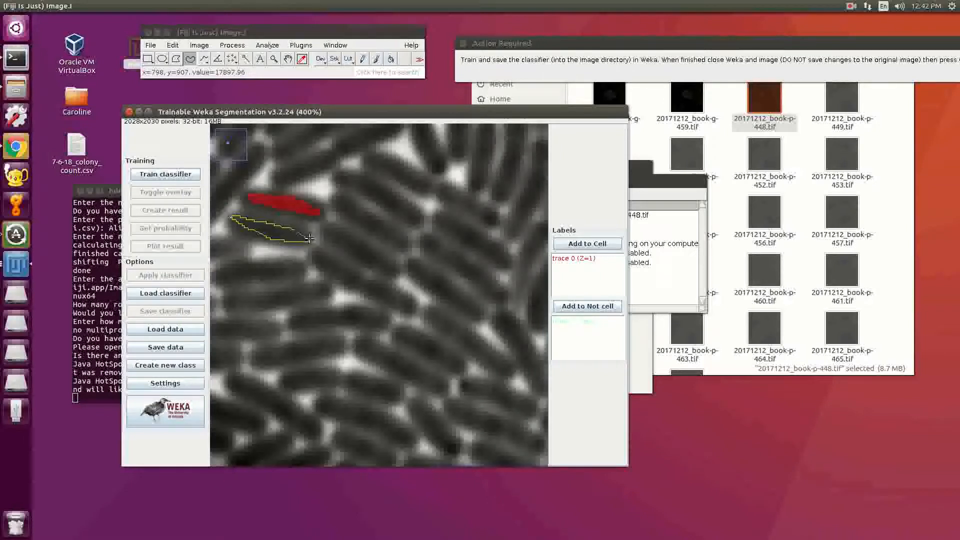
left_click(592, 245)
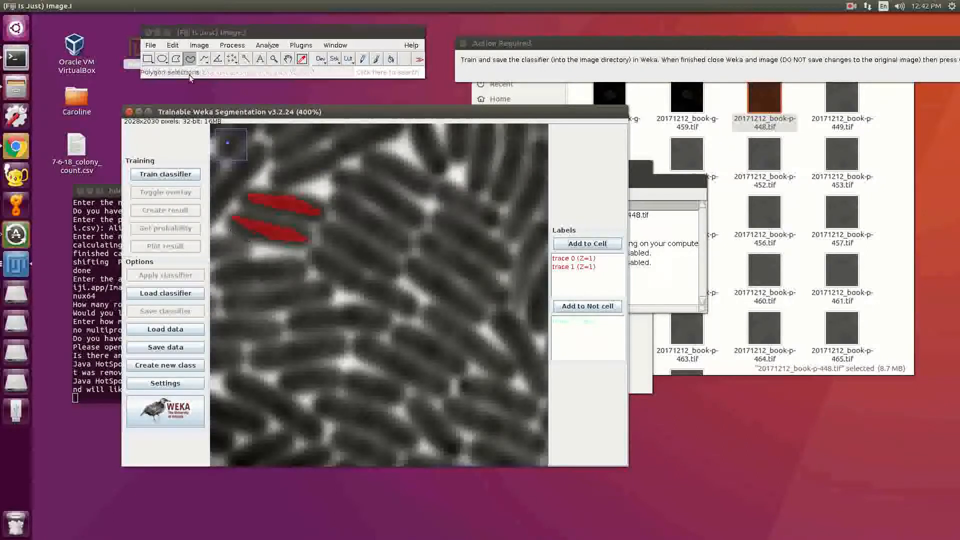
Step: Add freehand lines around the two labelled cells and through the gap between them to the Not cell class
left_click(204, 59)
left_click_drag(308, 190, 250, 186)
mouse_move(233, 199)
left_mouse_down()
mouse_move(221, 225)
mouse_move(290, 249)
mouse_move(319, 237)
mouse_move(324, 222)
mouse_move(325, 202)
mouse_move(304, 189)
left_mouse_up()
left_click(556, 307)
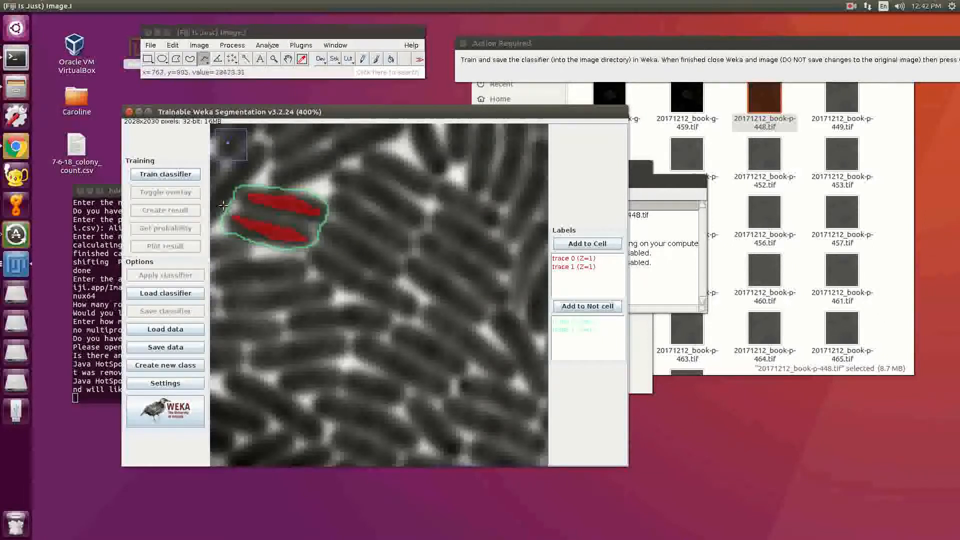
left_click_drag(227, 206, 318, 228)
left_click(560, 310)
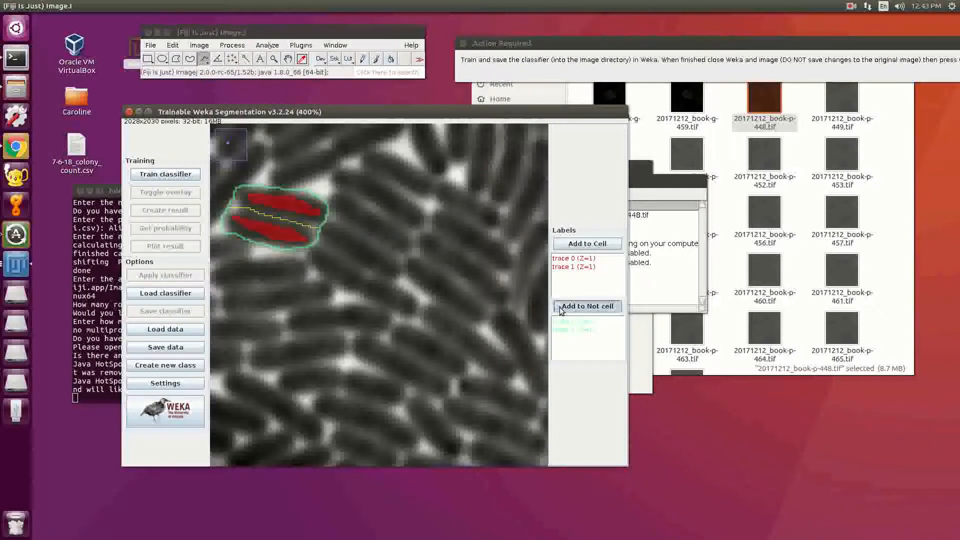
Step: Trace one bacterium near the right edge of the lower-left colony with a freehand selection and add it to the Cell class
scroll(390, 304, "down", 4)
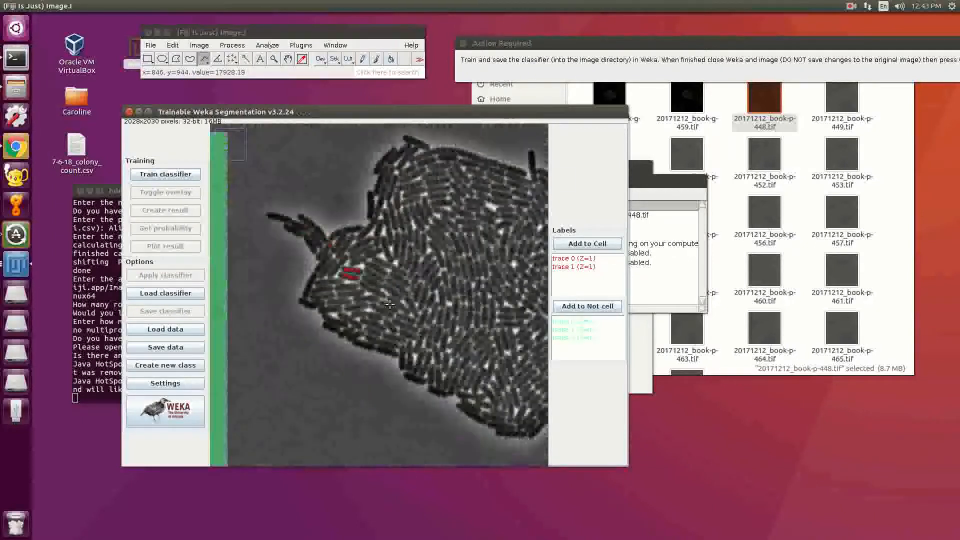
scroll(390, 304, "down", 4)
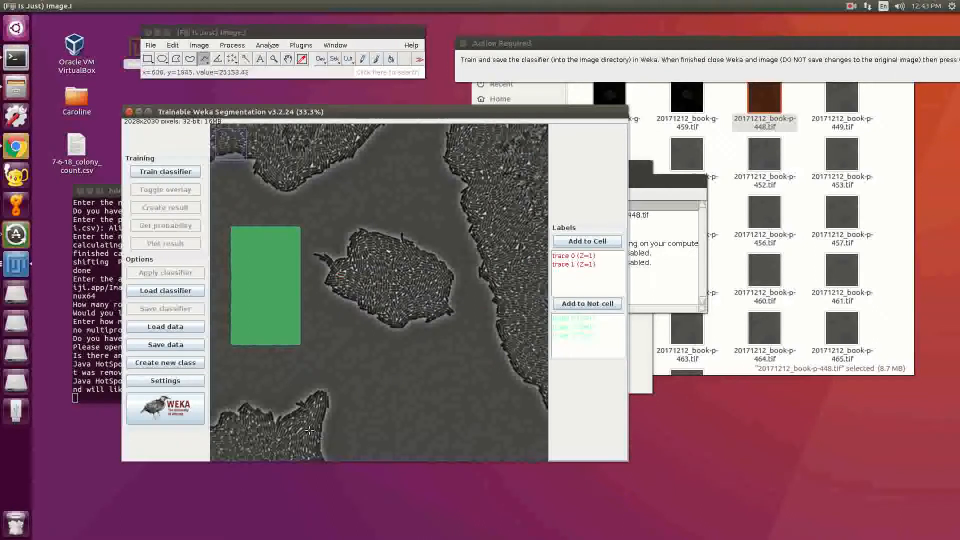
scroll(308, 430, "up", 6)
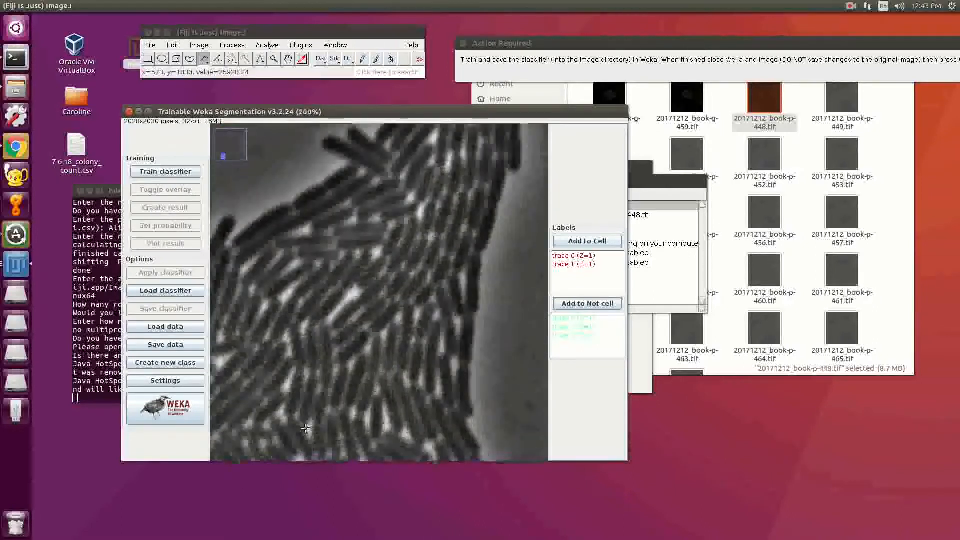
scroll(305, 428, "up", 1)
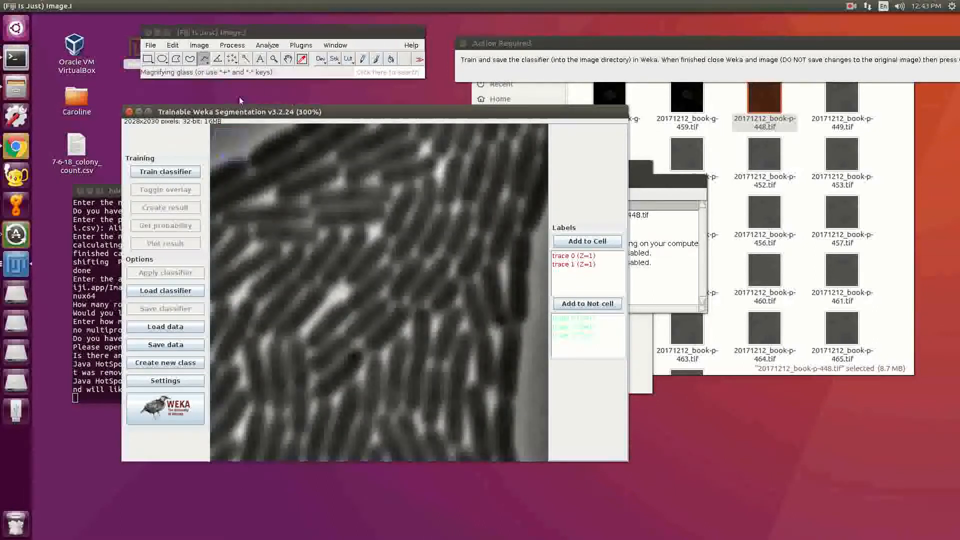
left_click(190, 58)
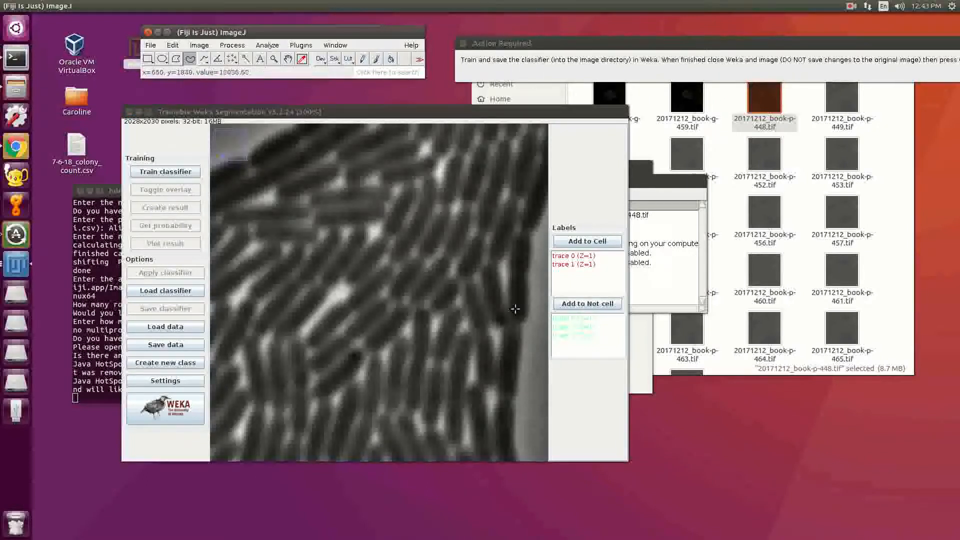
mouse_move(503, 314)
left_mouse_down()
mouse_move(492, 269)
mouse_move(503, 320)
left_mouse_up()
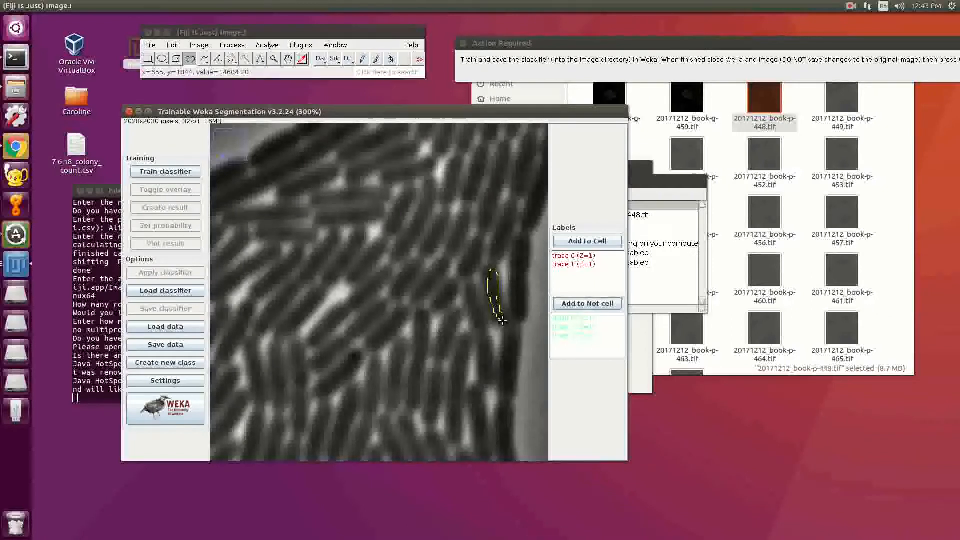
left_click(593, 242)
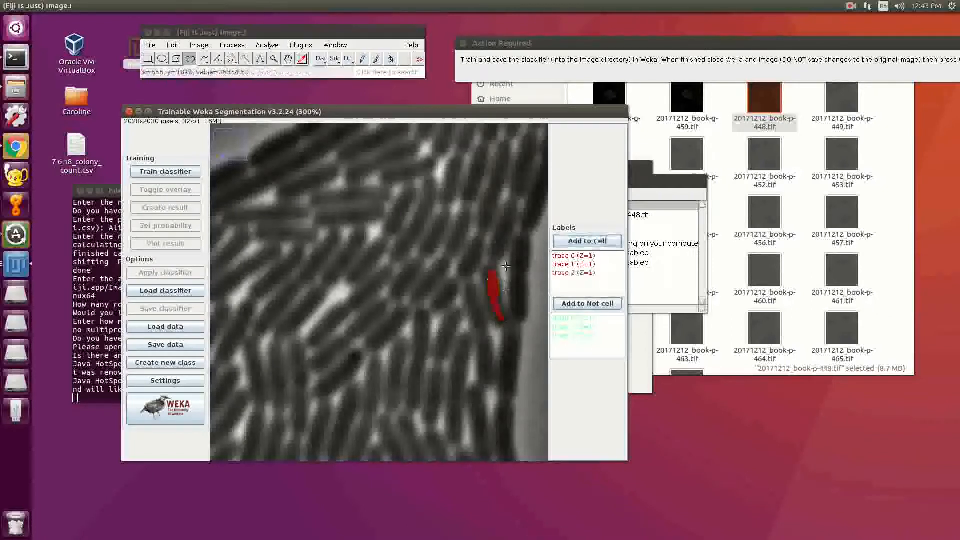
left_click(204, 59)
mouse_move(519, 307)
left_mouse_down()
mouse_move(515, 252)
mouse_move(517, 310)
left_mouse_up()
left_click(582, 241)
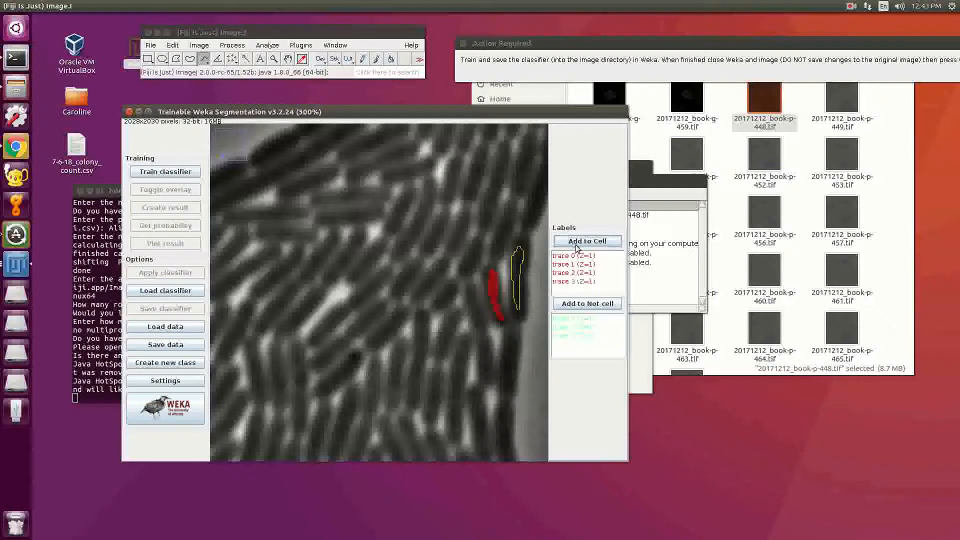
left_click(573, 281)
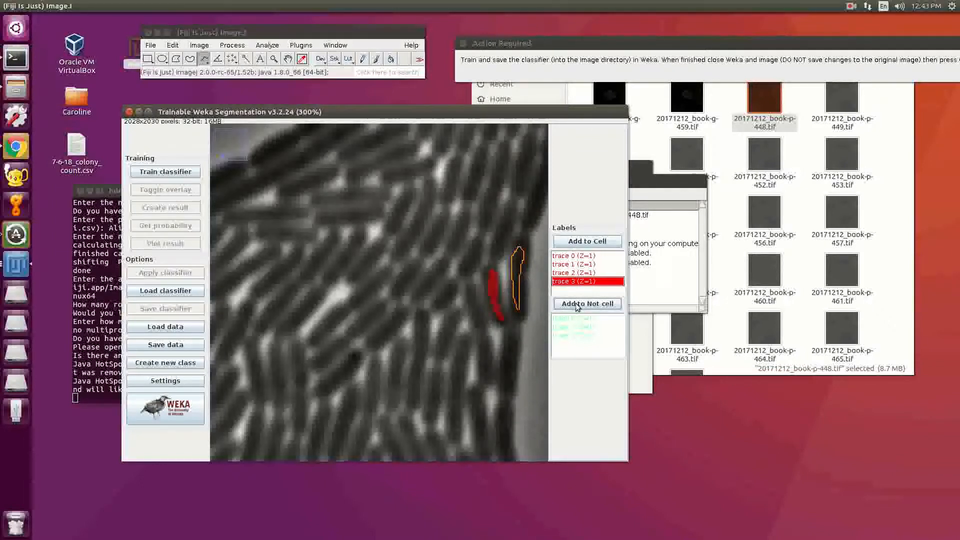
double_click(583, 282)
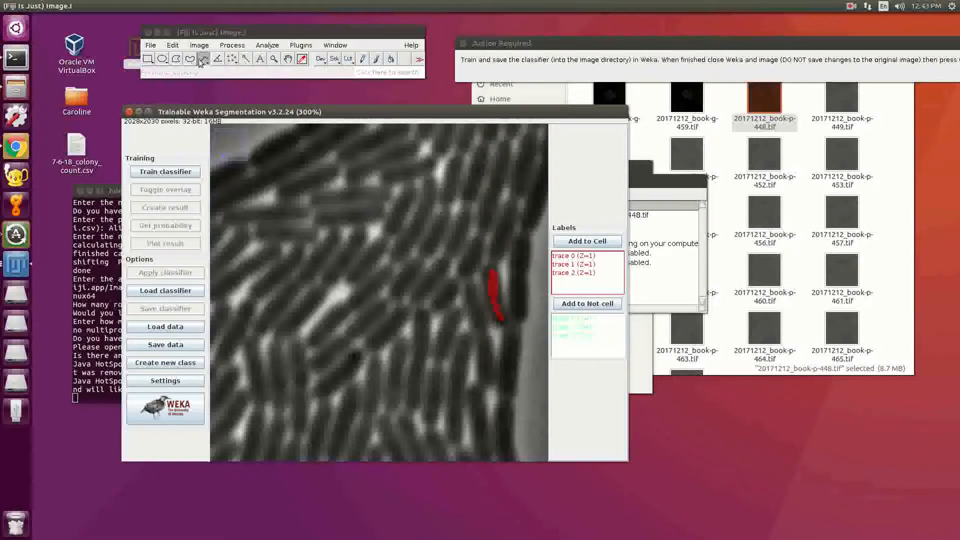
Step: Draw a freehand line around the labelled cell in the lower-left colony and add it to the Not cell class
mouse_move(503, 299)
left_mouse_down()
mouse_move(494, 262)
mouse_move(481, 267)
mouse_move(478, 291)
mouse_move(500, 332)
mouse_move(503, 289)
left_mouse_up()
left_click(580, 303)
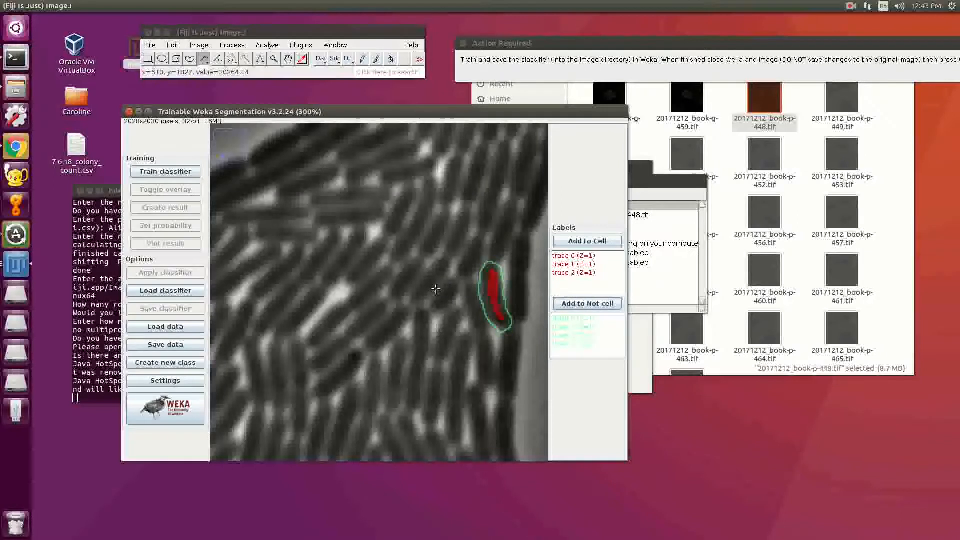
Step: Train the classifier on the labelled Cell and Not cell traces and inspect the resulting overlay in the central colony
key("minus")
key("minus")
key("minus")
key("minus")
key("minus")
key("minus")
key("minus")
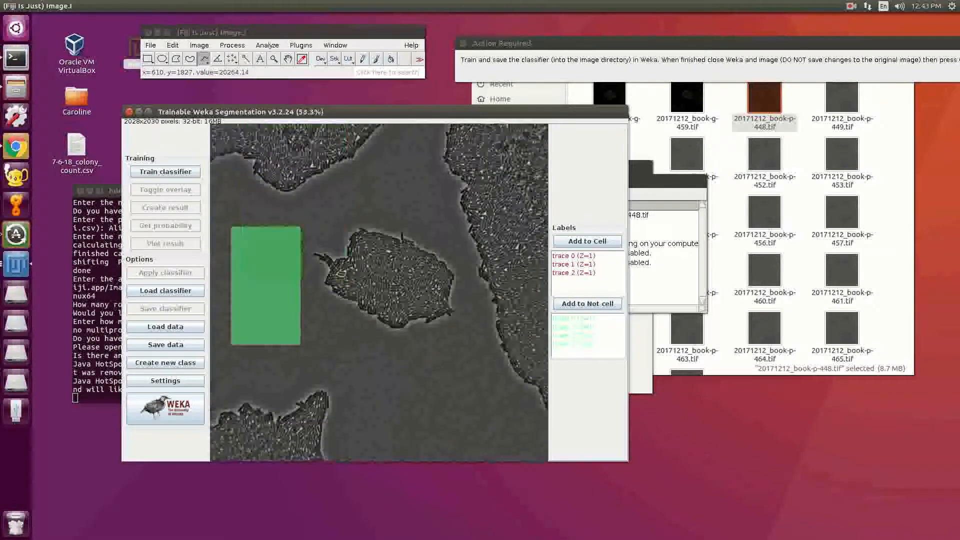
key("plus")
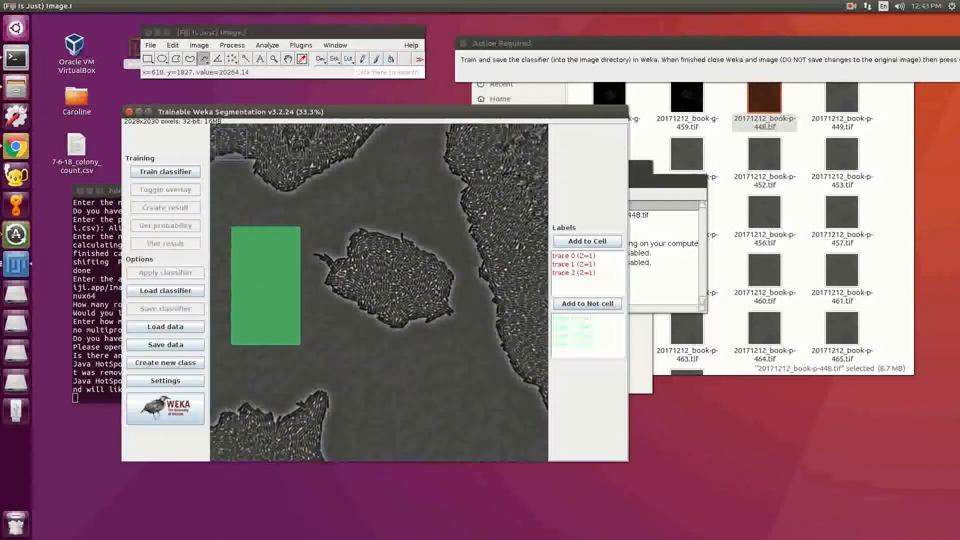
left_click(187, 175)
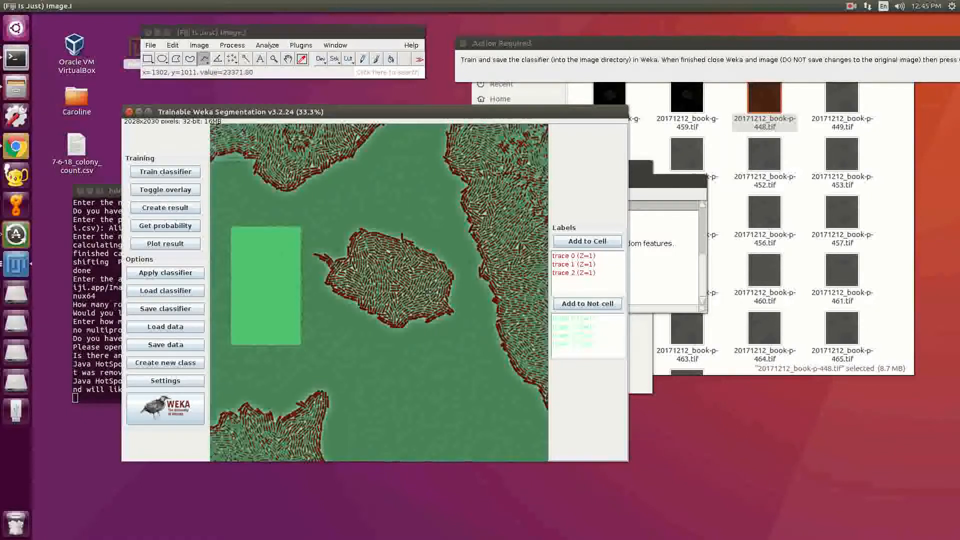
scroll(427, 292, "up", 2)
scroll(427, 292, "up", 4)
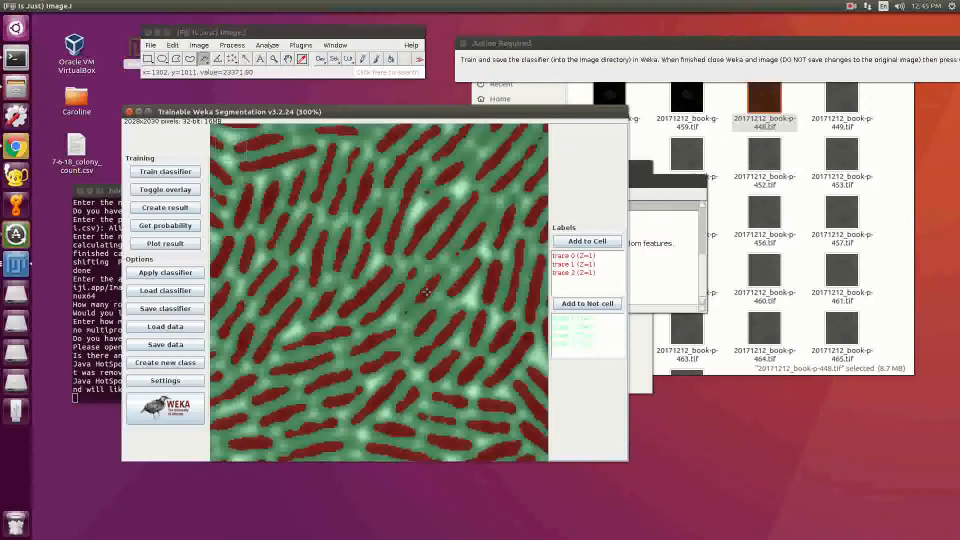
Step: Compare the classification overlay with the underlying phase image across all colonies by switching the overlay off and on repeatedly
scroll(427, 292, "down", 6)
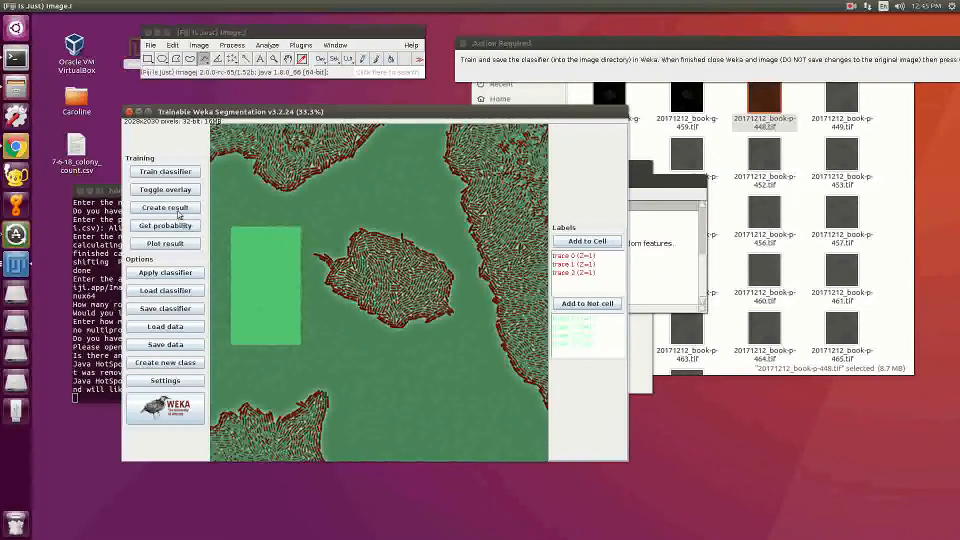
left_click(177, 193)
left_click(178, 194)
left_click(178, 195)
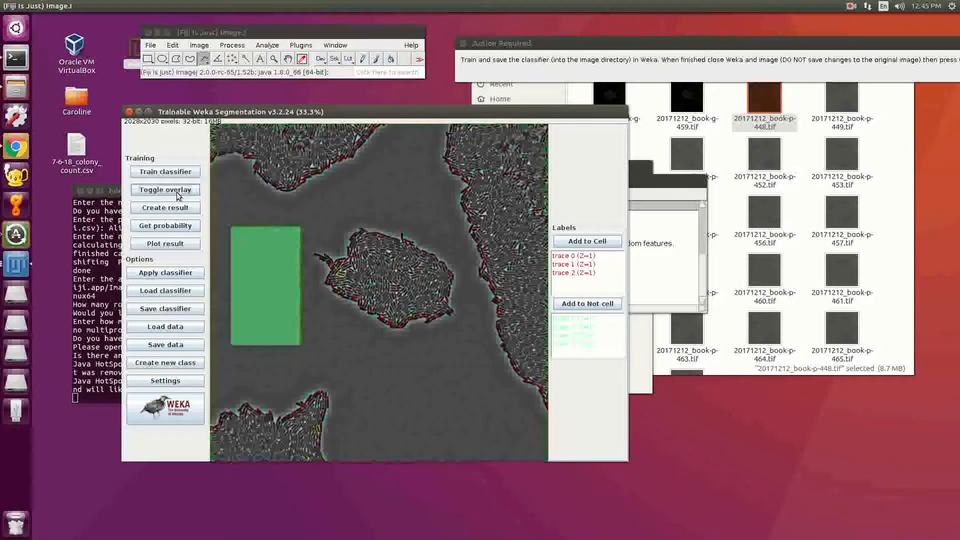
left_click(178, 192)
left_click(177, 192)
left_click(177, 192)
left_click(177, 192)
left_click(178, 193)
left_click(177, 193)
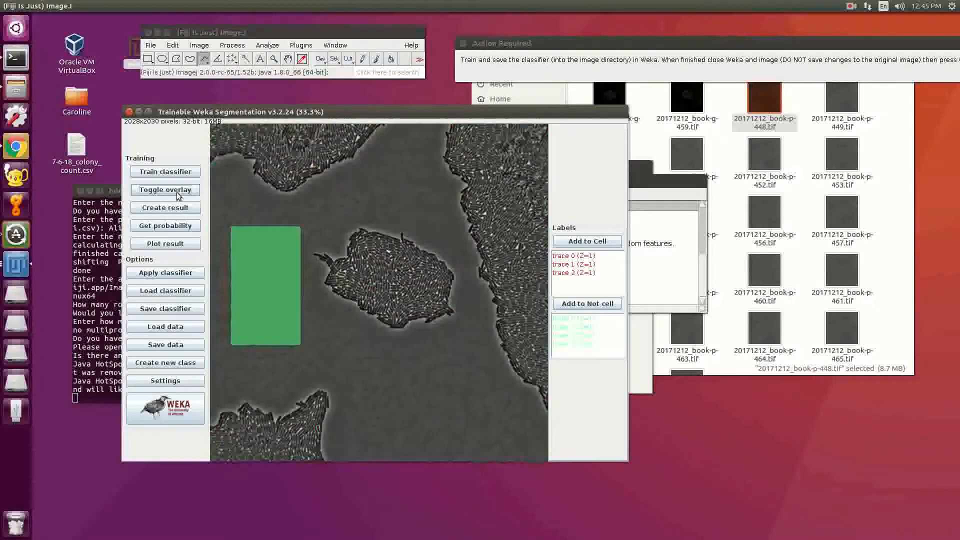
left_click(178, 193)
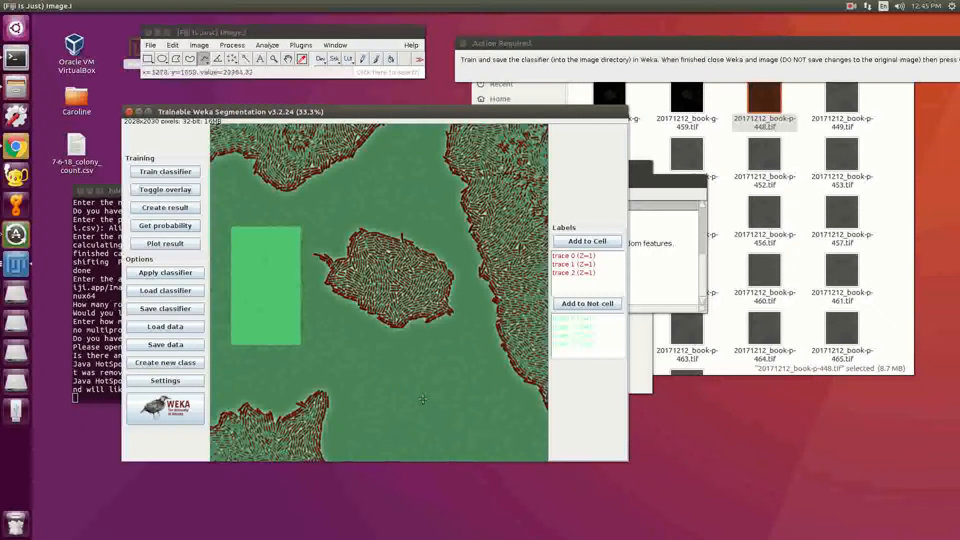
Step: Mark an oval about 158 px wide in the empty background below the central colony and add it to the Not cell class
mouse_move(433, 403)
left_mouse_down()
mouse_move(409, 385)
mouse_move(422, 414)
mouse_move(441, 413)
left_mouse_up()
left_click(162, 59)
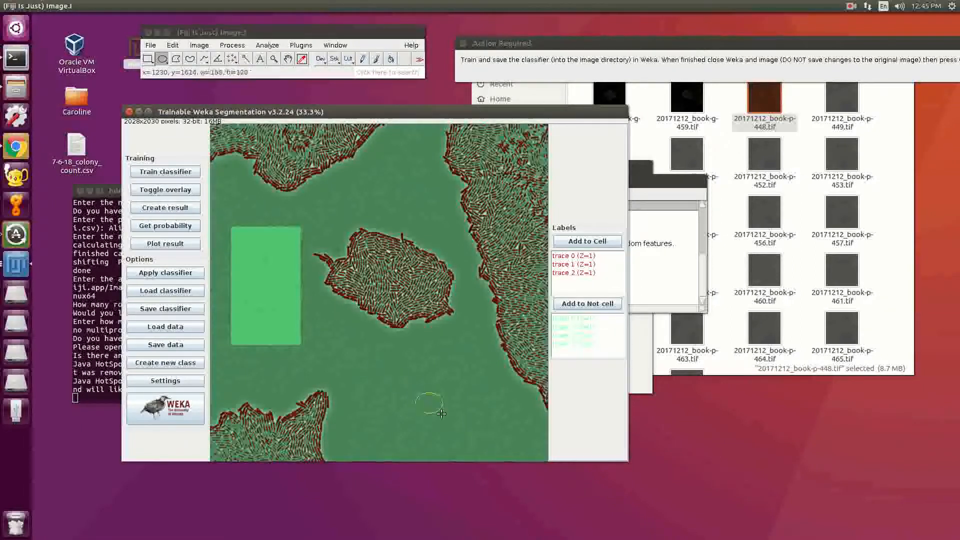
left_click(575, 304)
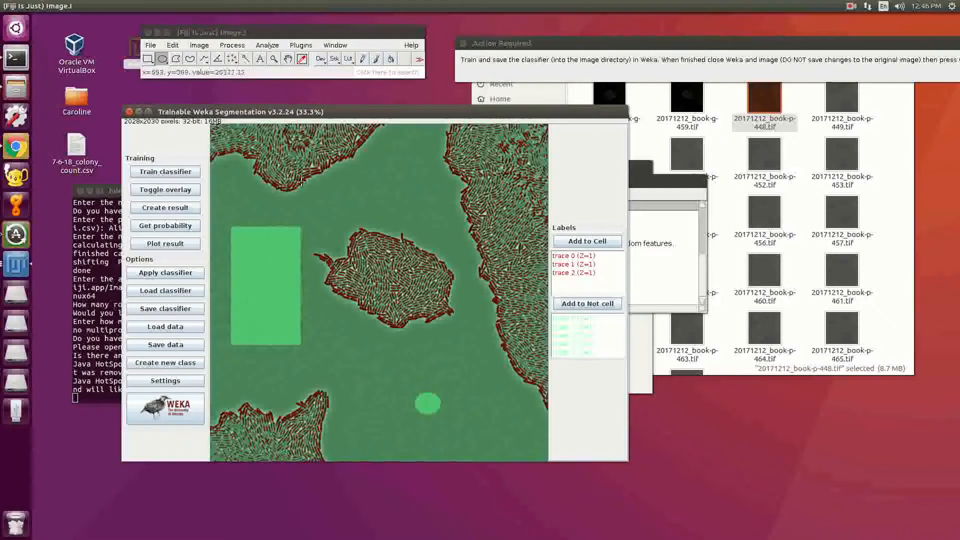
Step: With the overlay hidden, trace three separate bacteria in the upper-left colony with freehand selections and add each to the Cell class
scroll(301, 146, "up", 6)
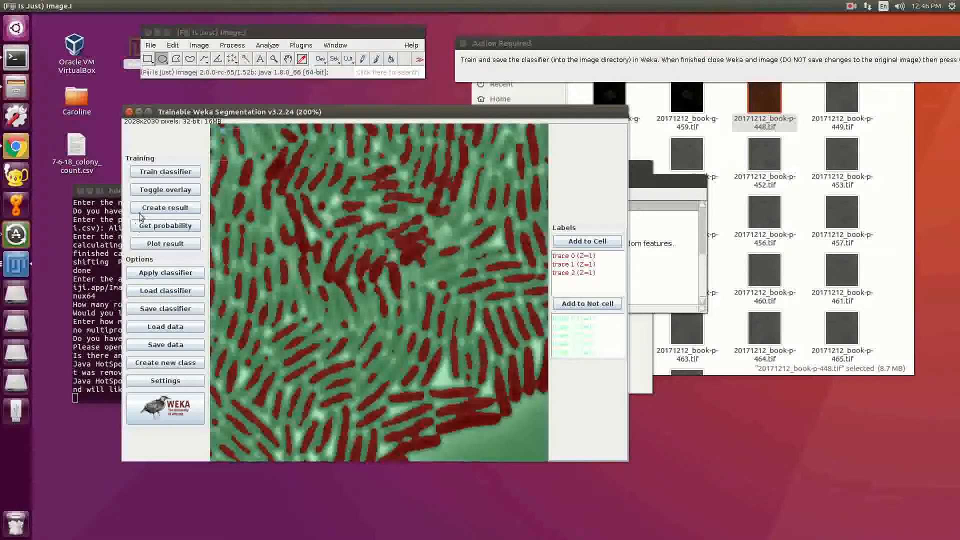
left_click(165, 189)
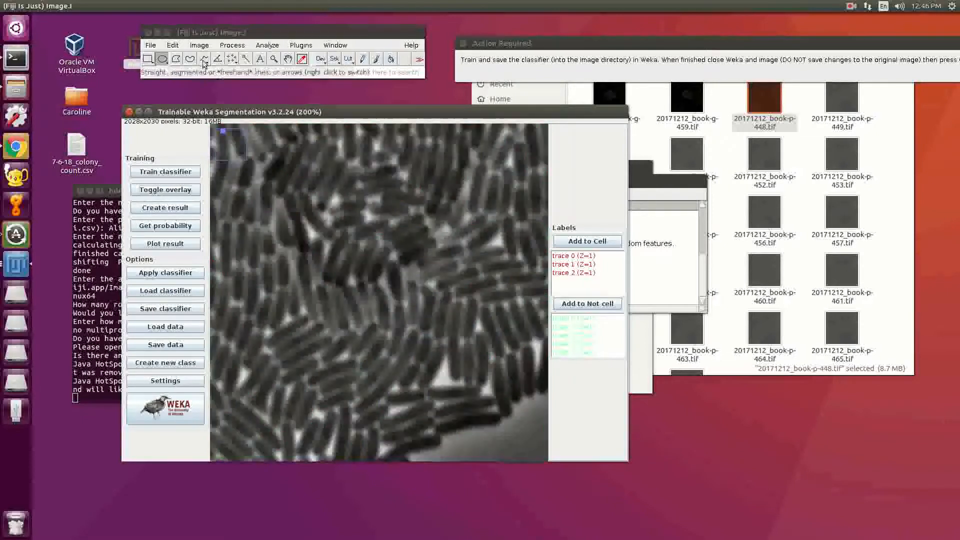
left_click(190, 58)
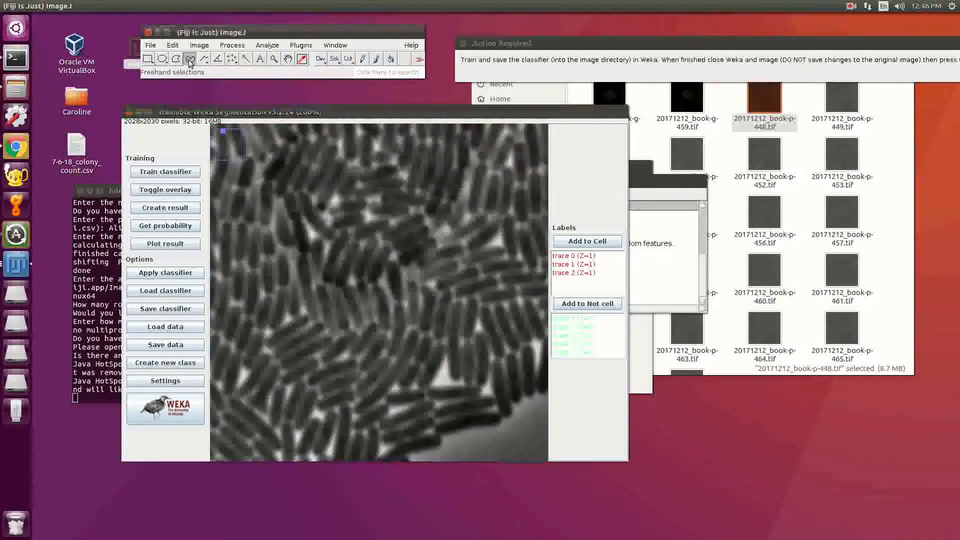
left_click(366, 344)
left_click_drag(373, 325, 355, 349)
left_click(587, 241)
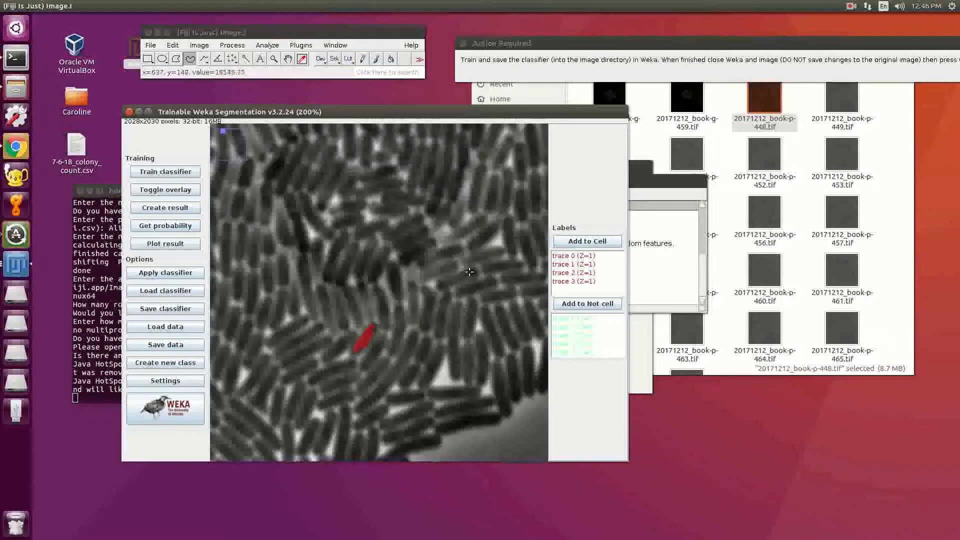
mouse_move(470, 270)
left_mouse_down()
mouse_move(441, 281)
mouse_move(470, 274)
left_mouse_up()
left_click(588, 241)
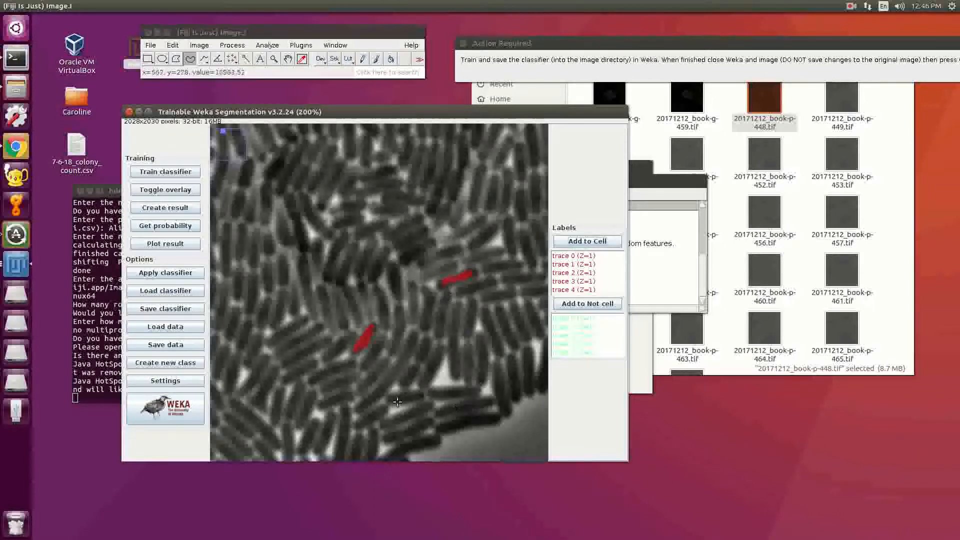
mouse_move(379, 409)
left_mouse_down()
mouse_move(360, 420)
mouse_move(380, 412)
left_mouse_up()
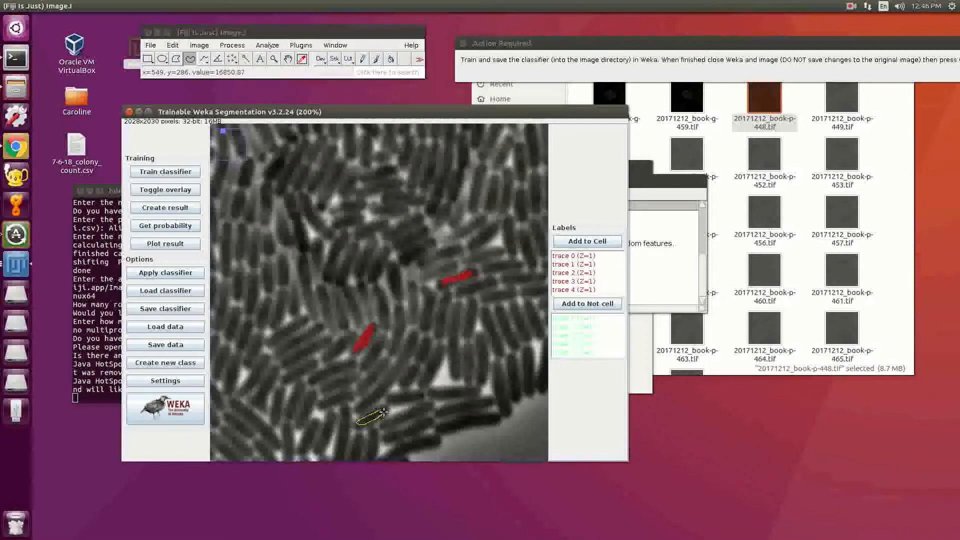
left_click(588, 241)
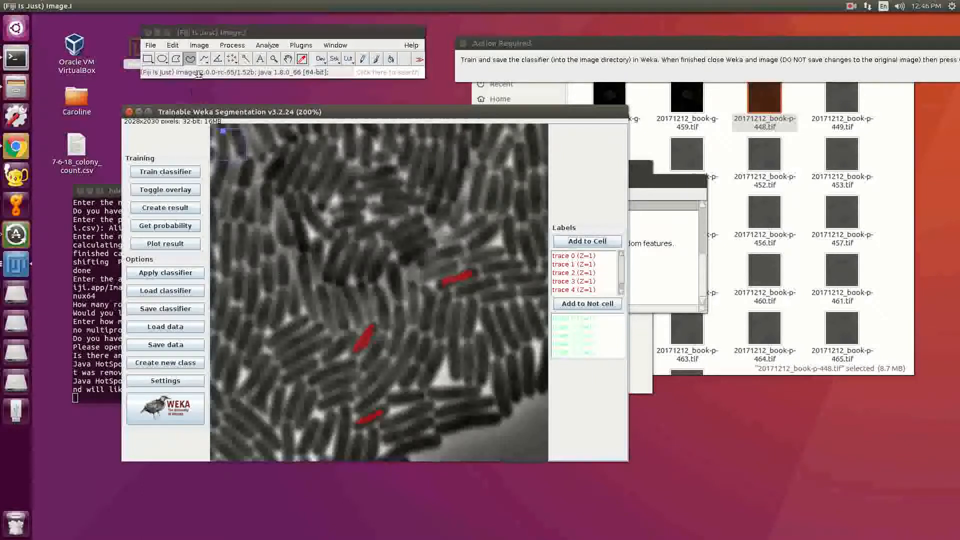
Step: Draw freehand lines around each of the three newly labelled bacteria and add them to the Not cell class
left_click(204, 58)
mouse_move(375, 322)
left_mouse_down()
mouse_move(347, 353)
mouse_move(365, 348)
mouse_move(376, 330)
left_mouse_up()
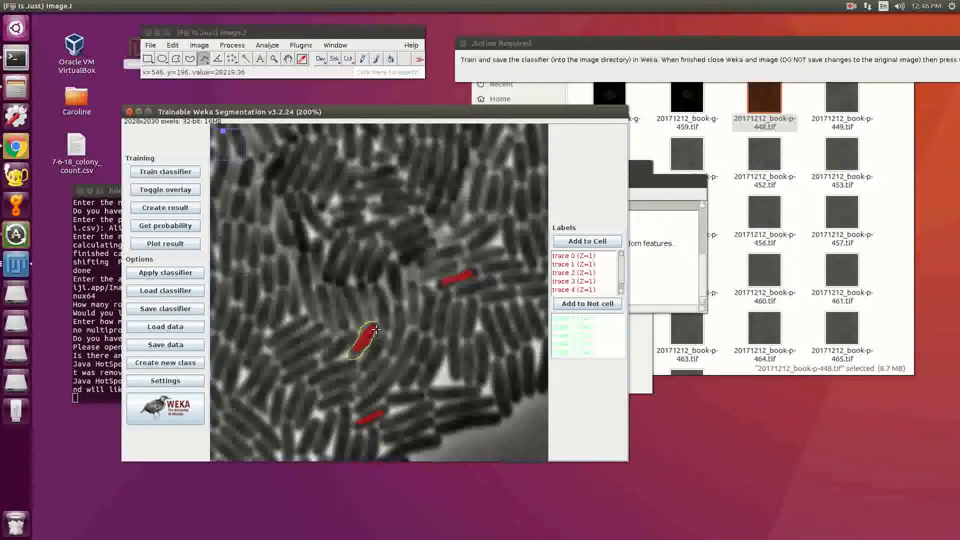
left_click(587, 303)
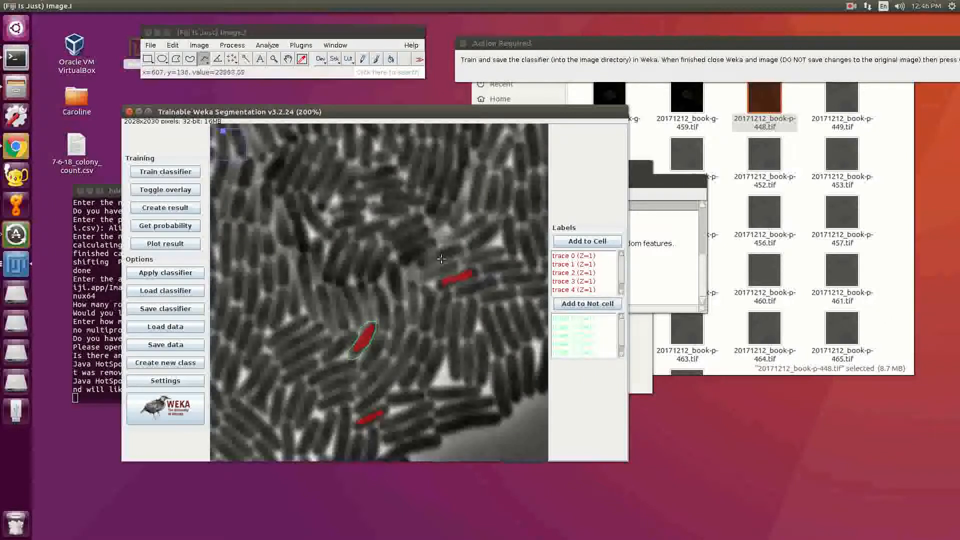
mouse_move(460, 268)
left_mouse_down()
mouse_move(440, 292)
mouse_move(480, 278)
mouse_move(475, 263)
mouse_move(461, 268)
left_mouse_up()
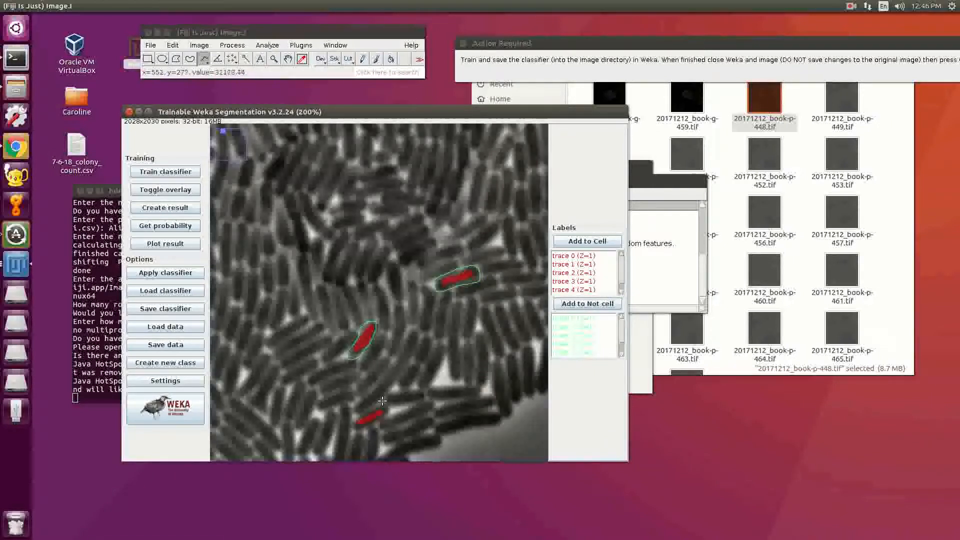
mouse_move(381, 400)
left_mouse_down()
mouse_move(356, 431)
mouse_move(389, 416)
left_mouse_up()
left_click(587, 303)
Step: Retrain the classifier with the added traces and inspect the overlay along the lower edge of the upper-left colony
left_click(162, 173)
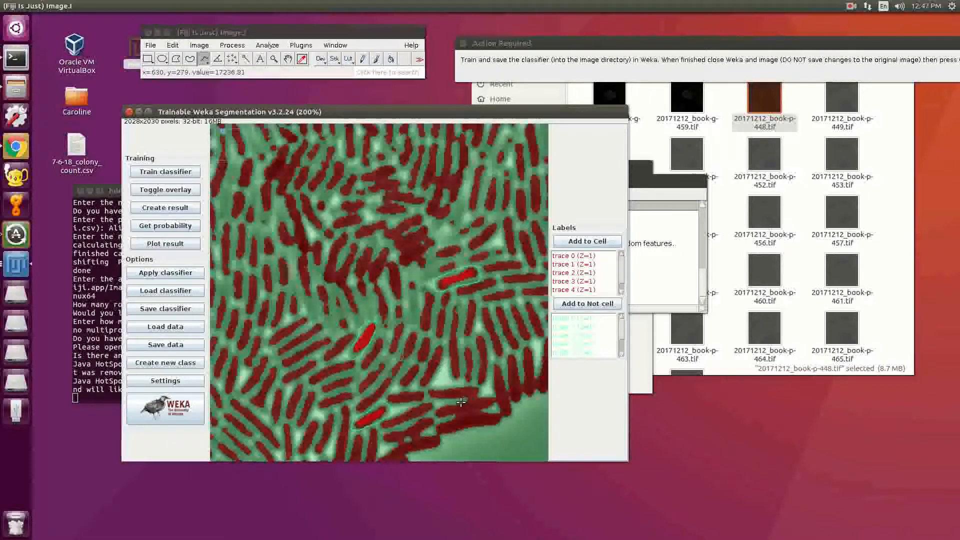
key("minus")
key("minus")
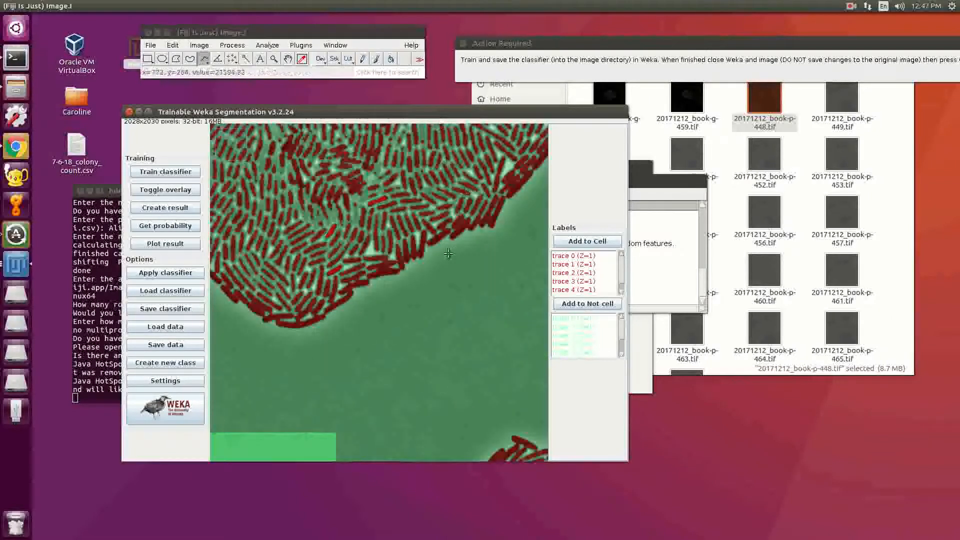
key("plus")
key("plus")
key("plus")
key("plus")
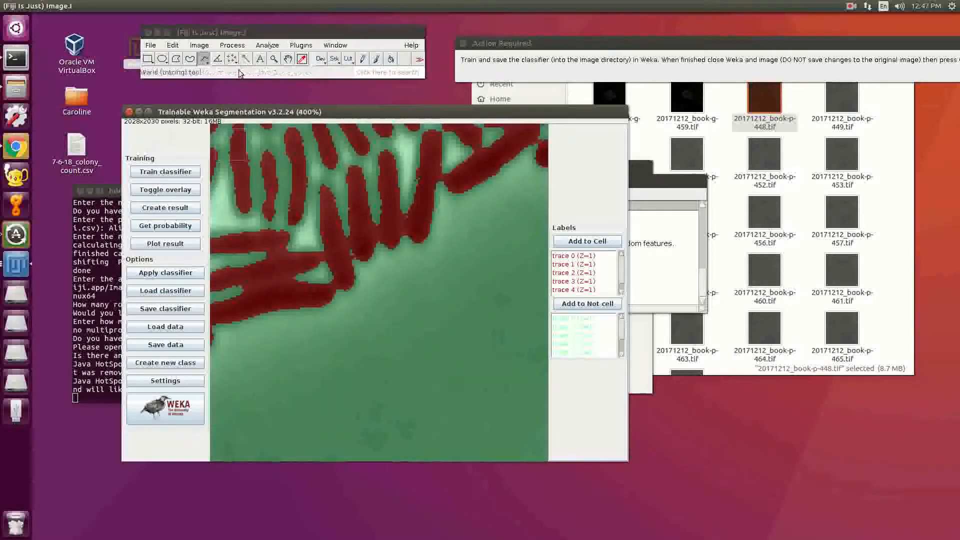
Step: Hide the overlay, trace the steep, nearly vertical bacterium at the colony's lower edge freehand, and add it to the Cell class
left_click(161, 192)
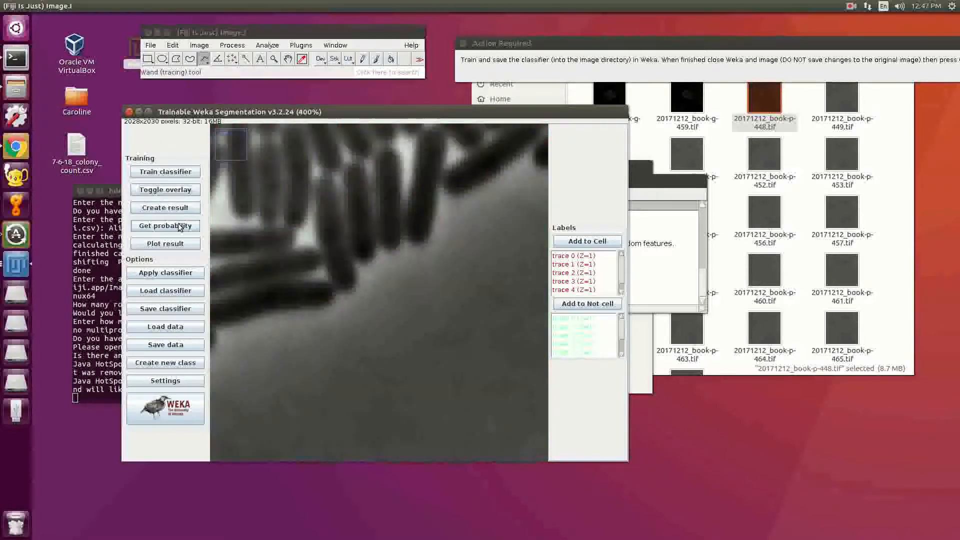
left_click(190, 59)
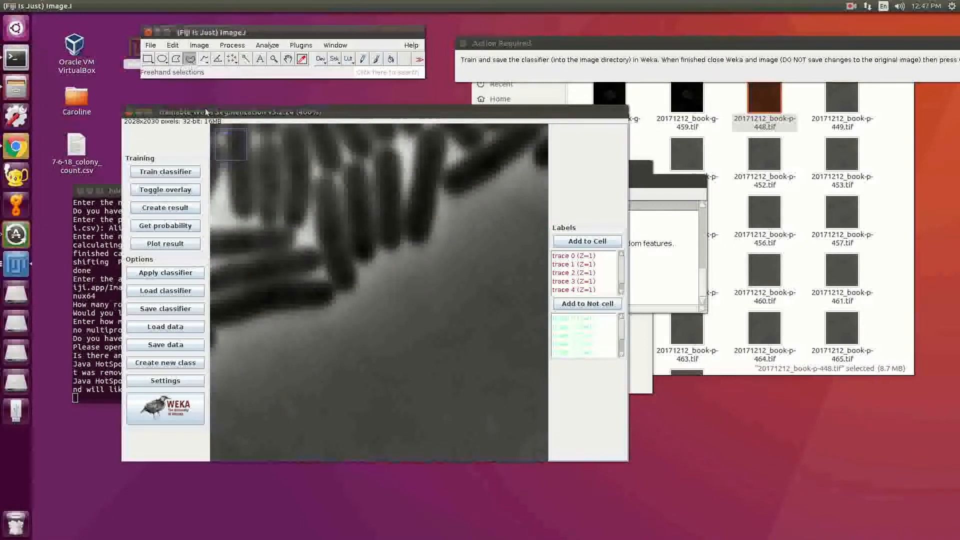
mouse_move(350, 272)
left_mouse_down()
mouse_move(330, 193)
mouse_move(339, 276)
mouse_move(350, 284)
left_mouse_up()
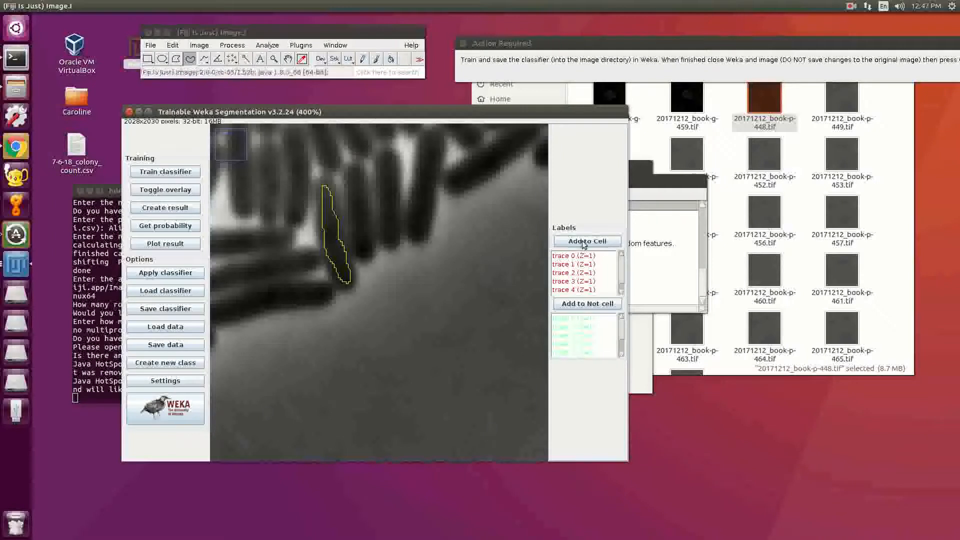
left_click(587, 241)
Step: Trace the long, nearly horizontal bacterium beside the labelled edge cell, add it to the Cell class, and retrain the classifier
left_click(288, 59)
left_click_drag(258, 270, 364, 274)
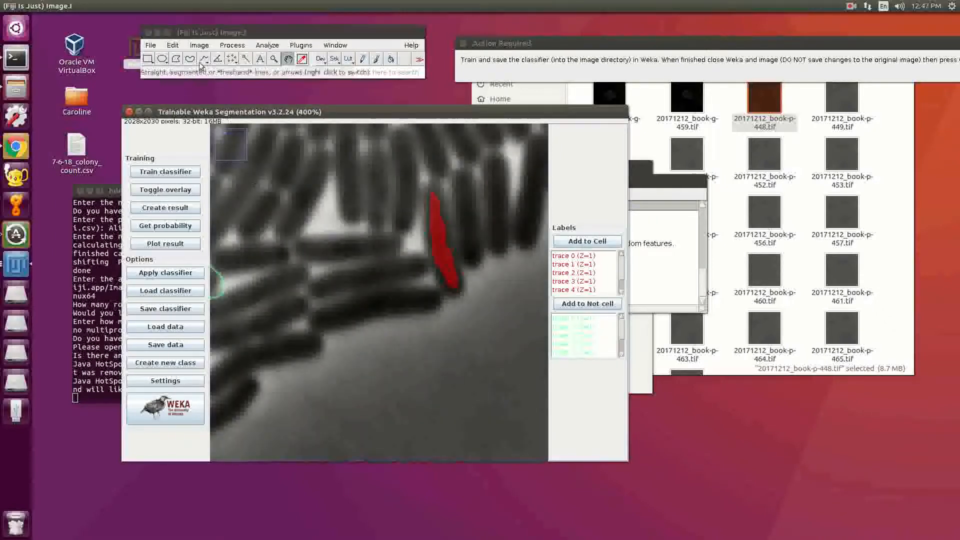
left_click(289, 62)
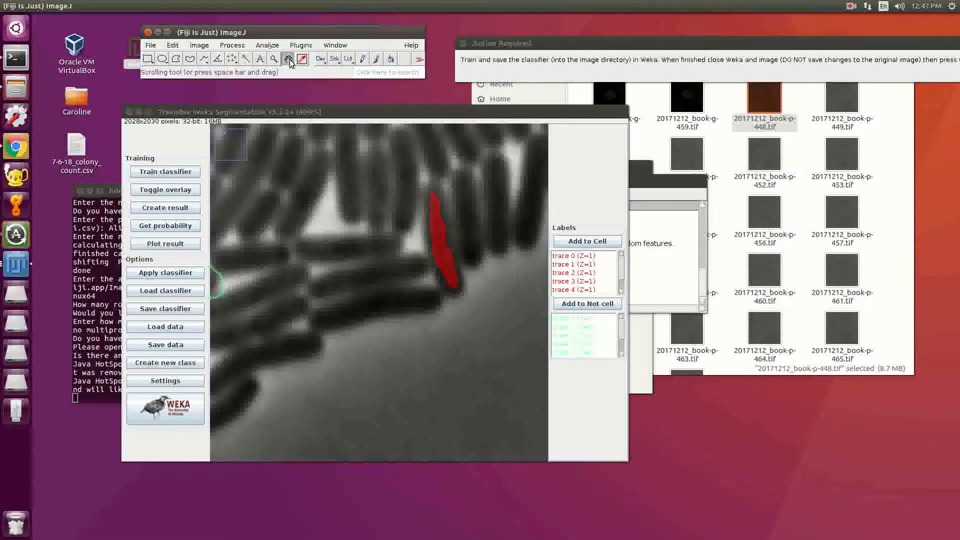
left_click_drag(301, 282, 295, 211)
mouse_move(418, 296)
left_mouse_down()
mouse_move(293, 178)
mouse_move(370, 312)
left_mouse_up()
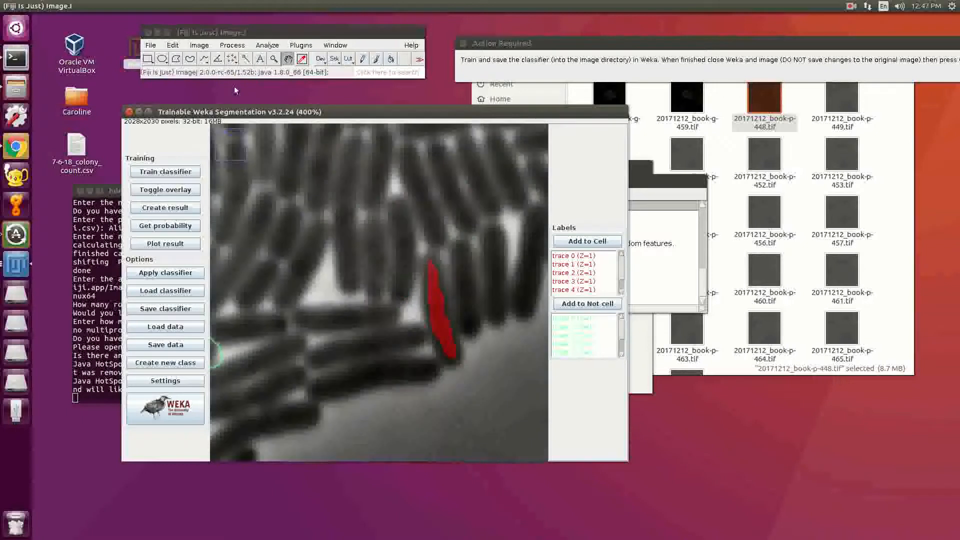
left_click(190, 59)
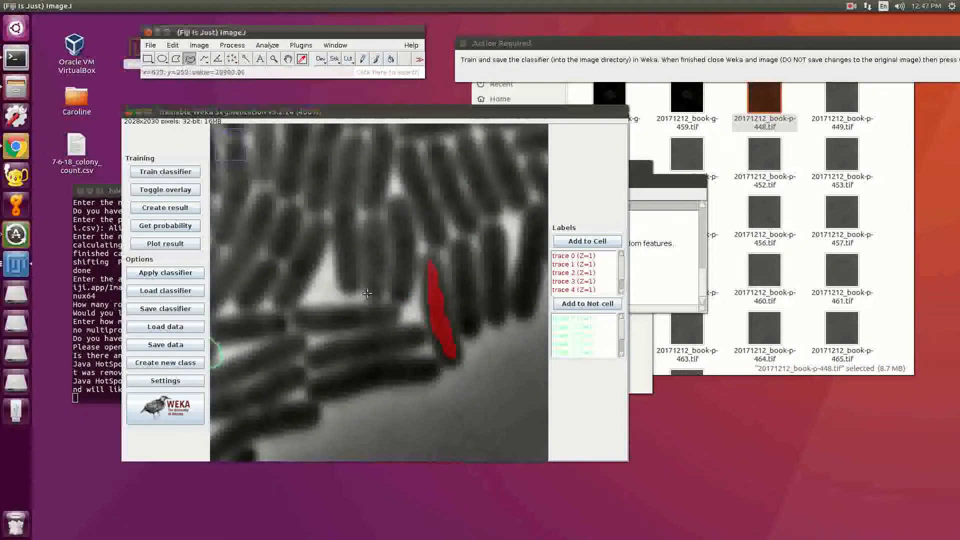
mouse_move(389, 330)
left_mouse_down()
mouse_move(333, 344)
mouse_move(318, 359)
mouse_move(415, 338)
left_mouse_up()
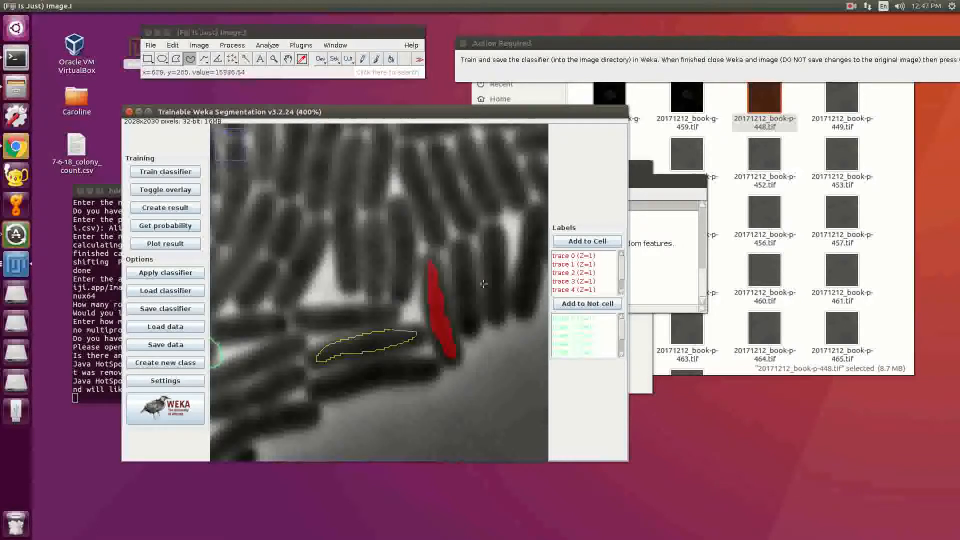
left_click(587, 241)
left_click(169, 173)
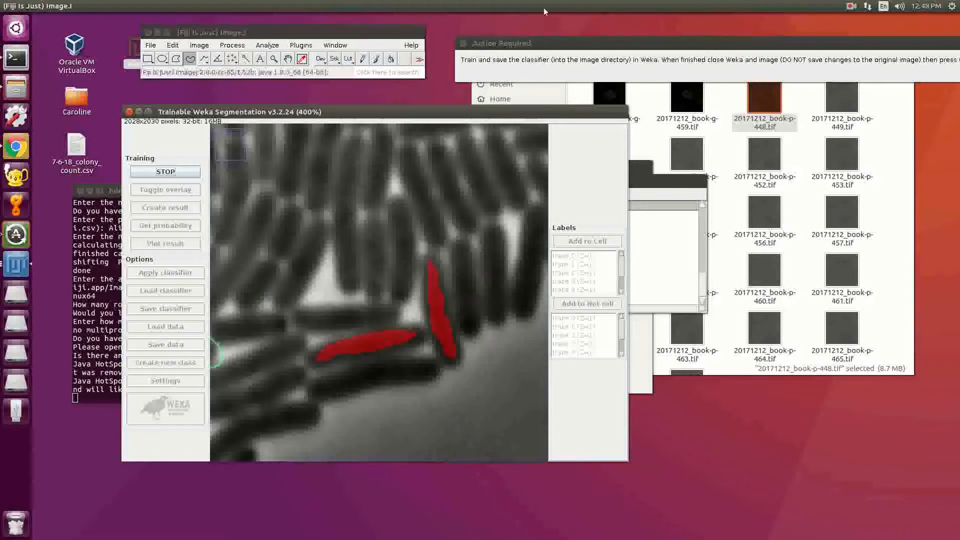
left_click_drag(349, 114, 365, 131)
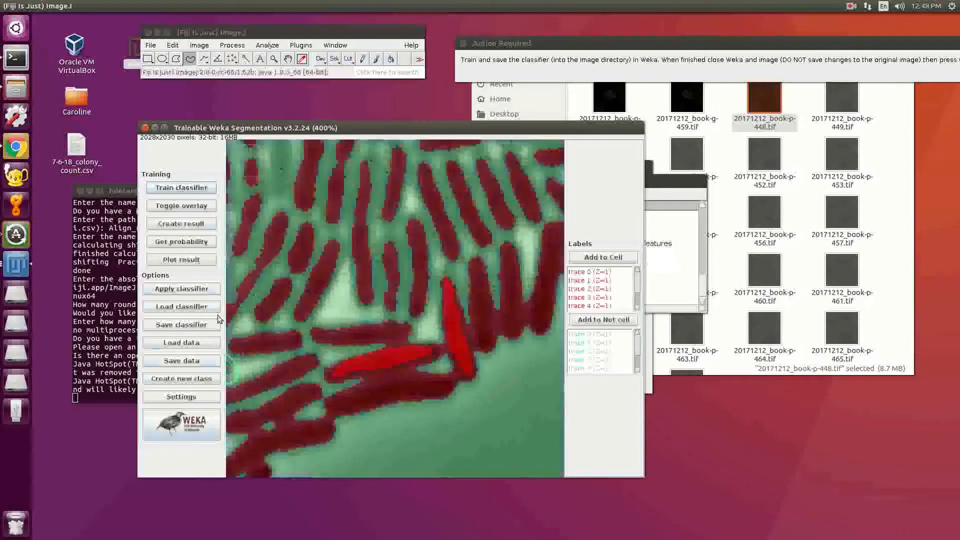
Step: Save the trained classifier as classifier.model in the Aligned folder inside CellTracking-master
left_click(199, 326)
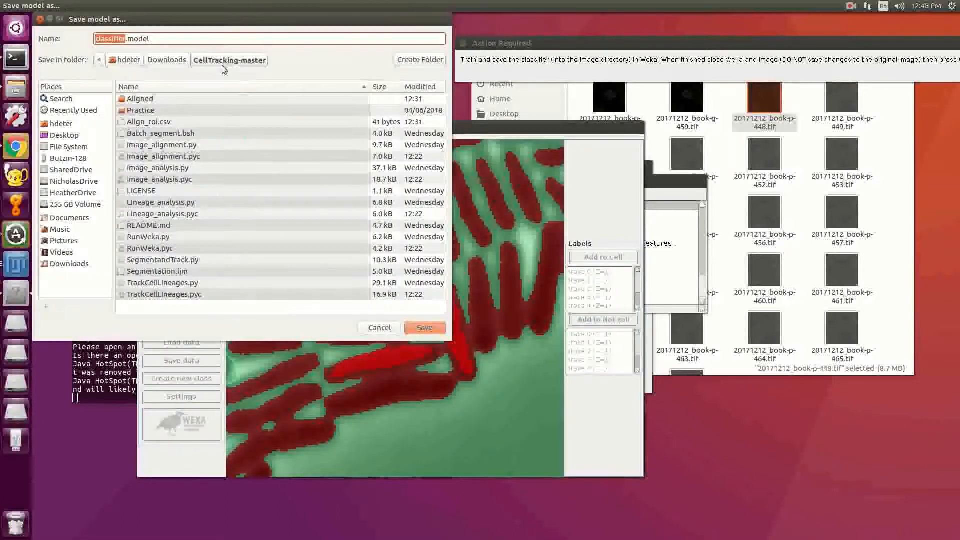
left_click(159, 59)
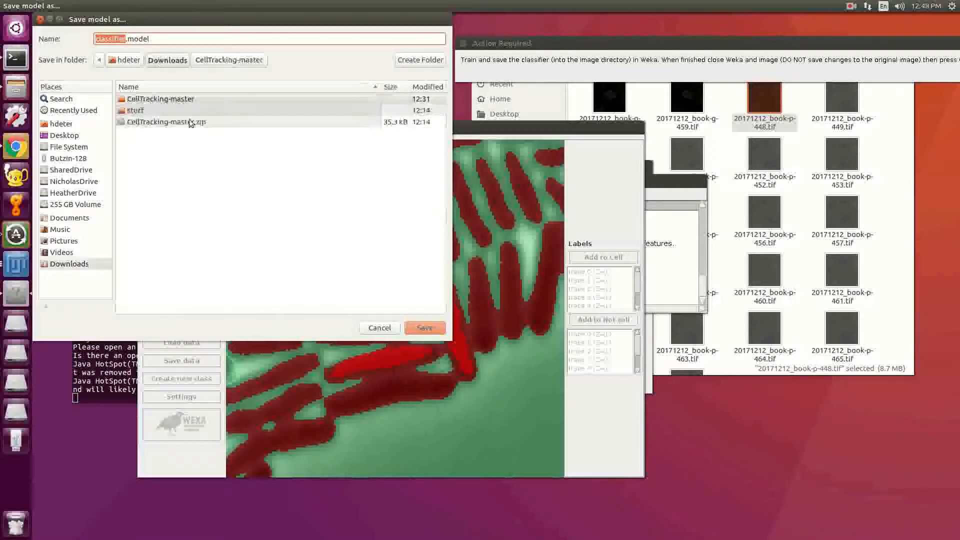
double_click(165, 98)
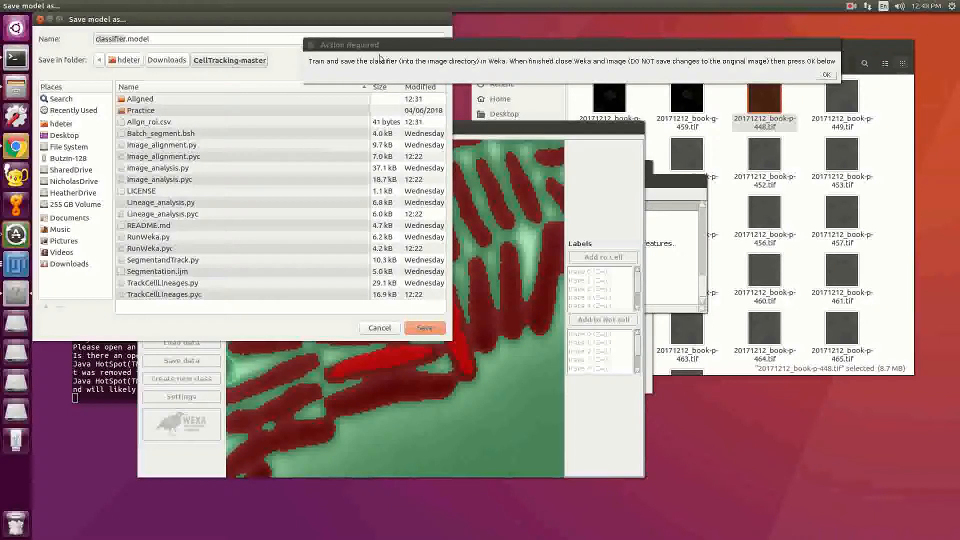
left_click_drag(416, 45, 628, 78)
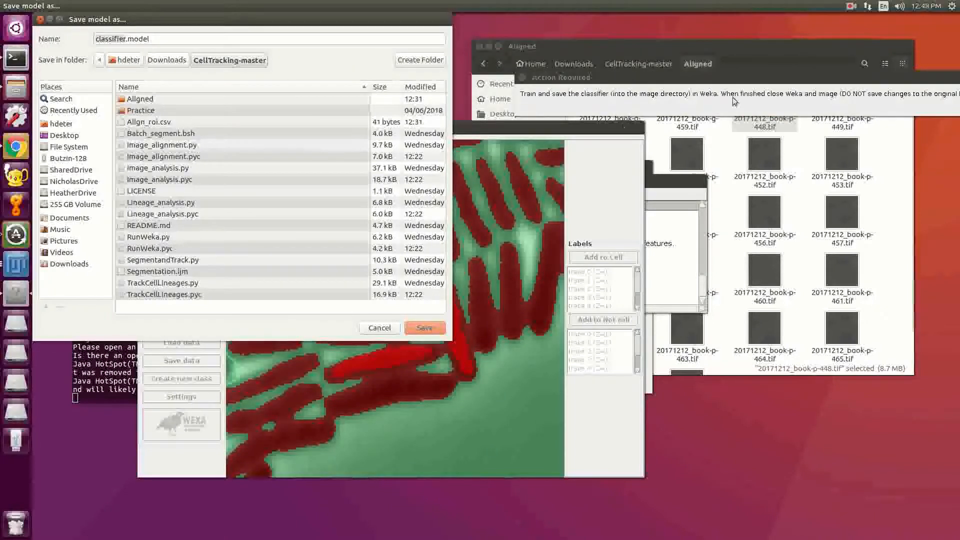
double_click(150, 100)
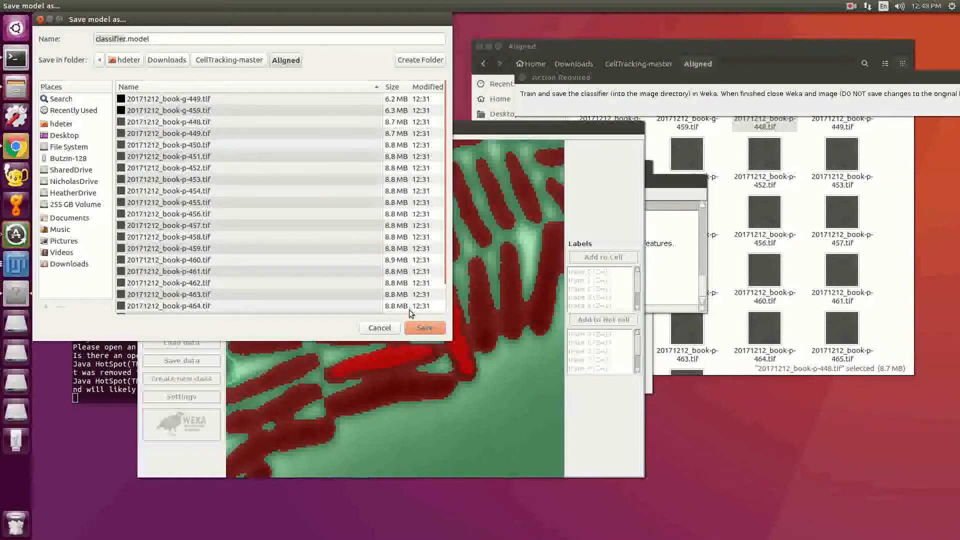
left_click(423, 326)
Step: Save the training data as data.arff in the Aligned folder and close the properties window of 20171212_book-p-448.tif
left_click(181, 361)
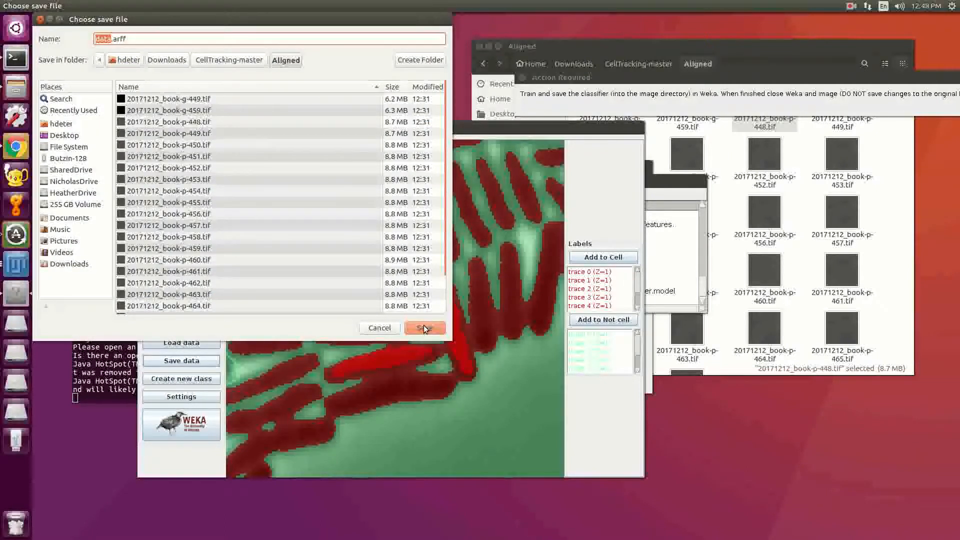
left_click(424, 328)
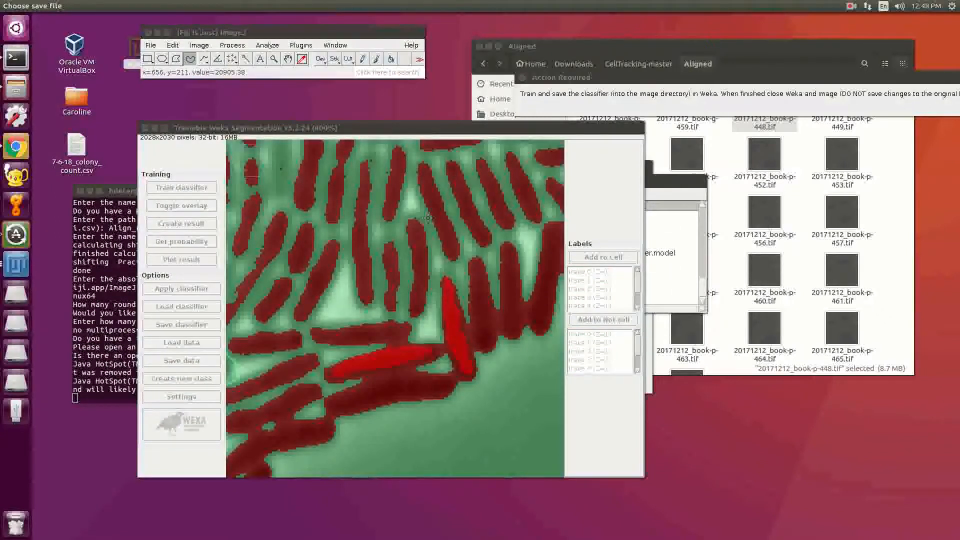
left_click(661, 65)
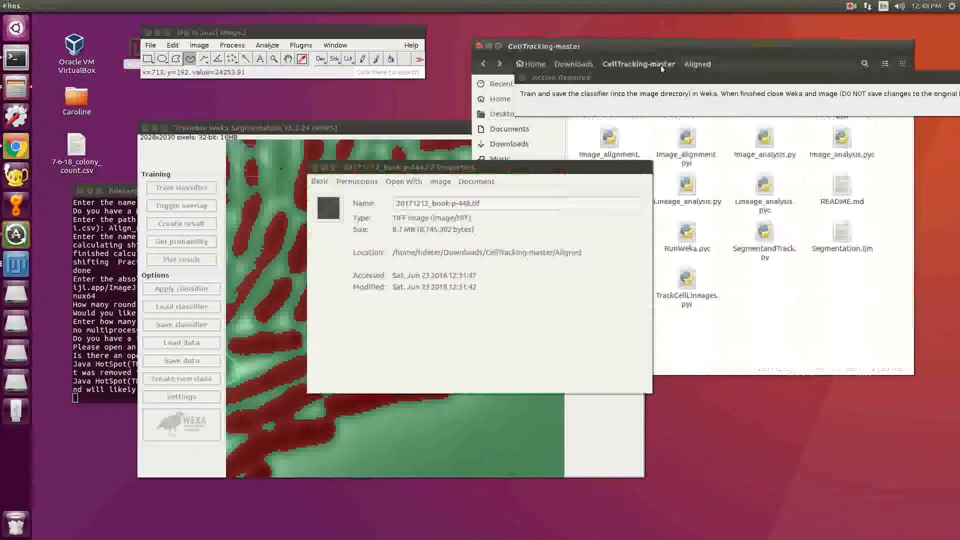
left_click(696, 67)
left_click(453, 168)
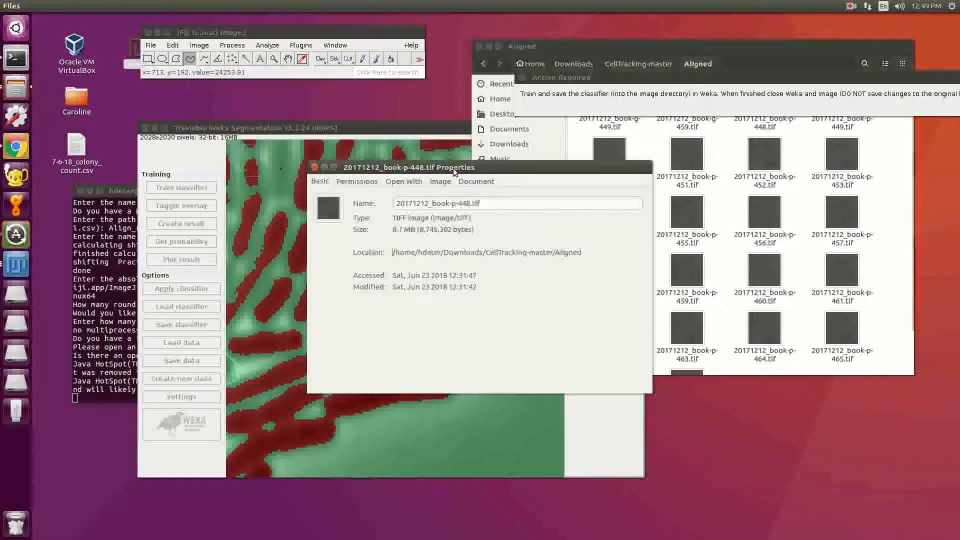
left_click(313, 167)
left_click(380, 309)
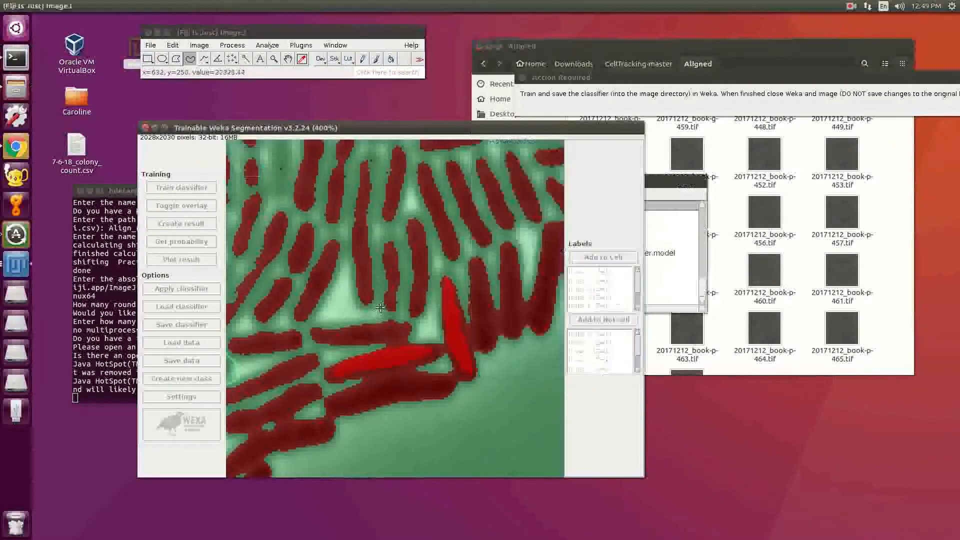
Step: Trace the bright gap between the upright bacteria near the colony's lower edge freehand, and add it to the Not cell class
key("minus")
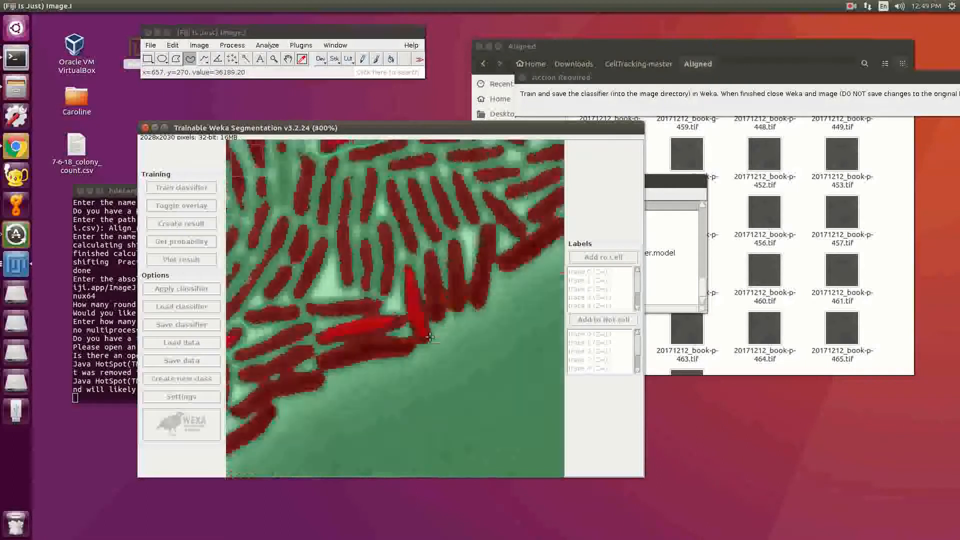
key("minus")
key("minus")
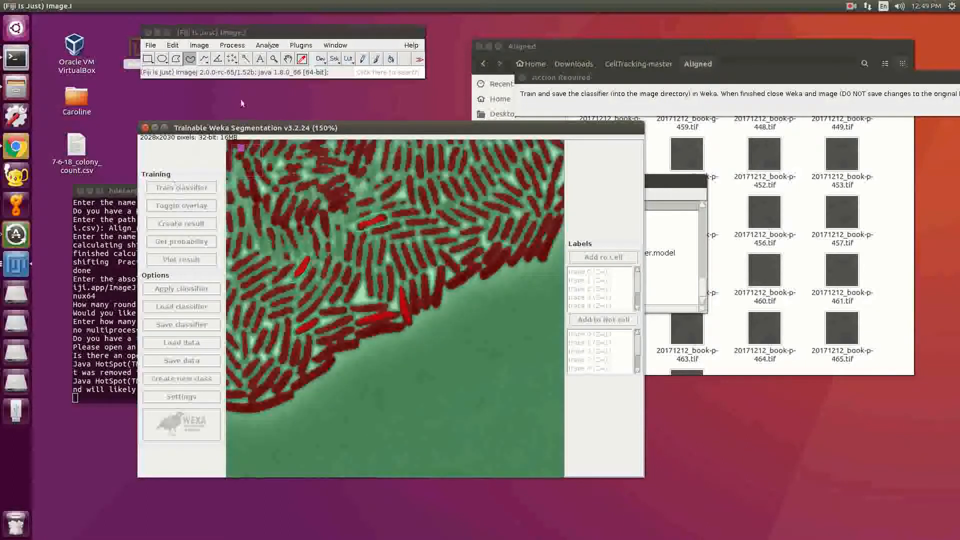
left_click(204, 59)
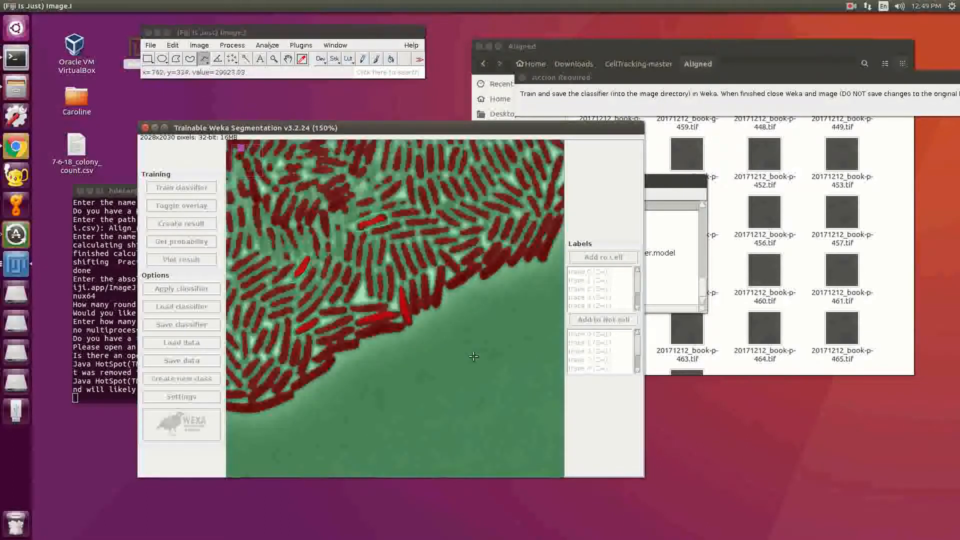
key("plus")
key("plus")
key("plus")
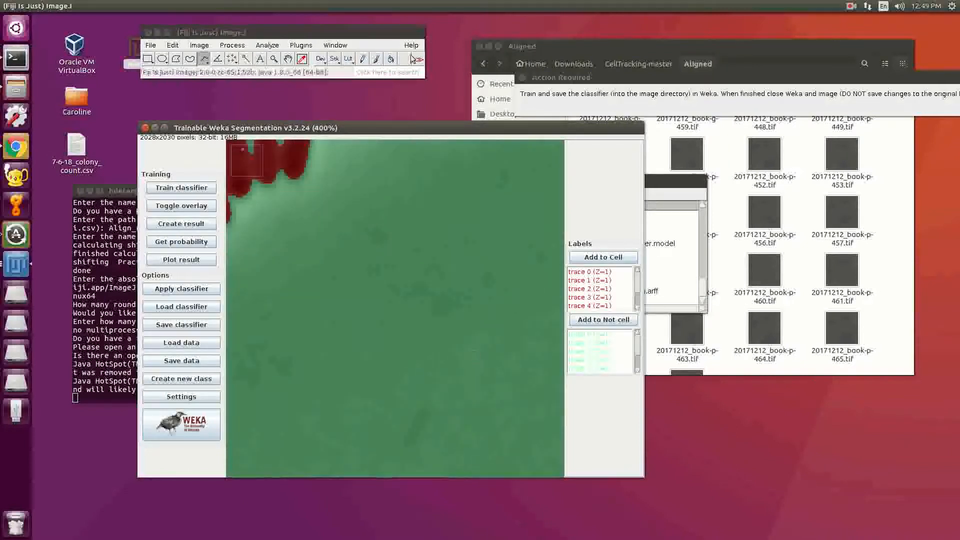
left_click(288, 60)
left_click_drag(361, 236, 531, 454)
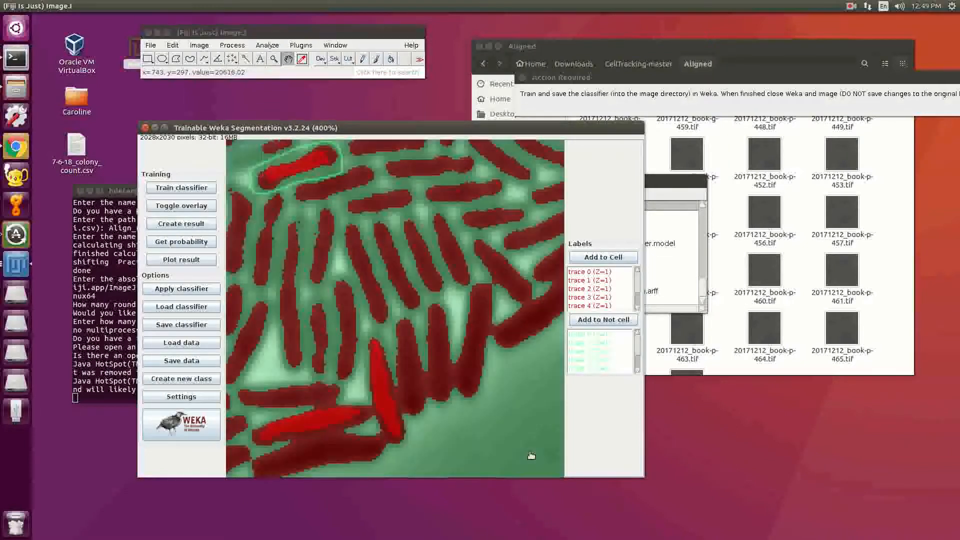
left_click(204, 59)
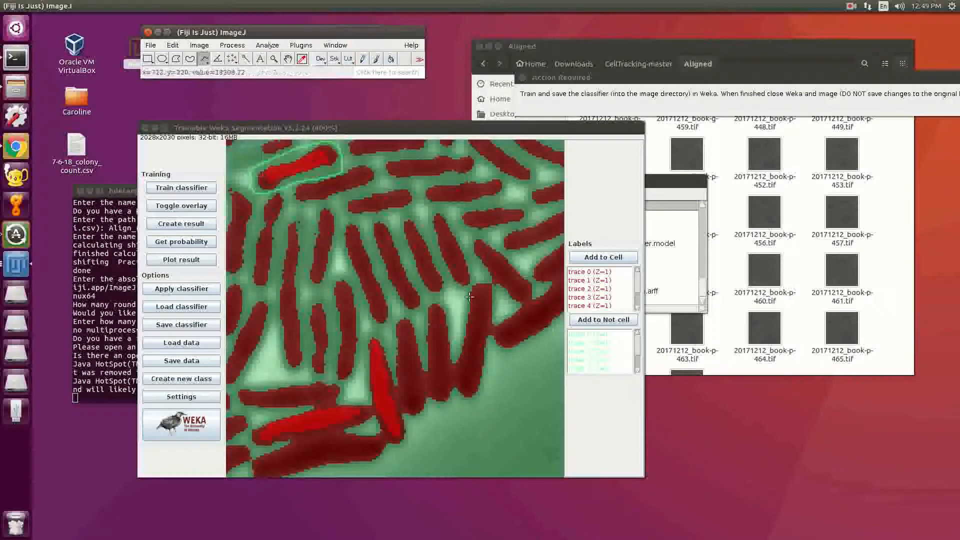
mouse_move(457, 294)
left_mouse_down()
mouse_move(455, 392)
mouse_move(472, 413)
mouse_move(492, 372)
mouse_move(497, 291)
mouse_move(475, 276)
mouse_move(456, 296)
left_mouse_up()
left_click(605, 320)
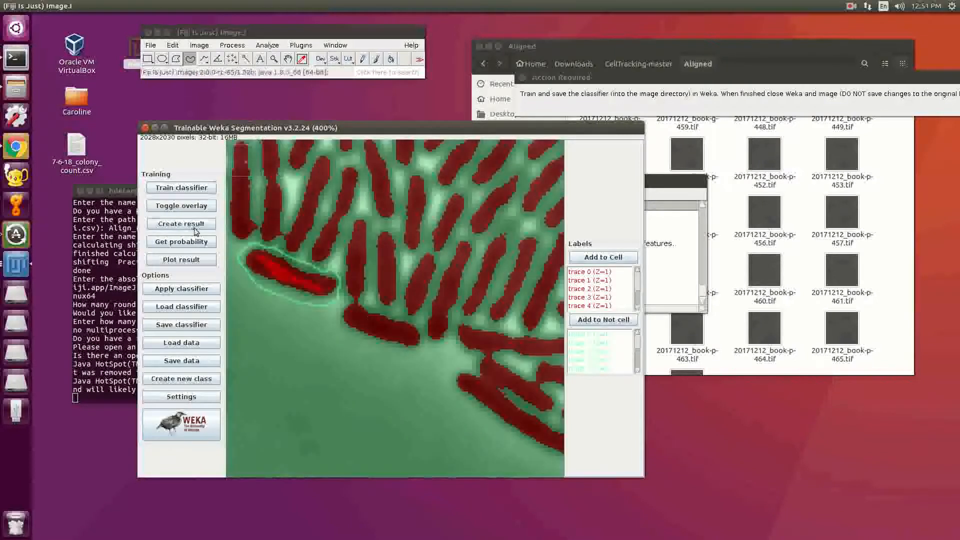
Step: Inspect the segmentation overlay across the whole of image 448, including all colonies and the empty background
key("minus")
key("minus")
key("minus")
key("minus")
key("minus")
key("minus")
key("minus")
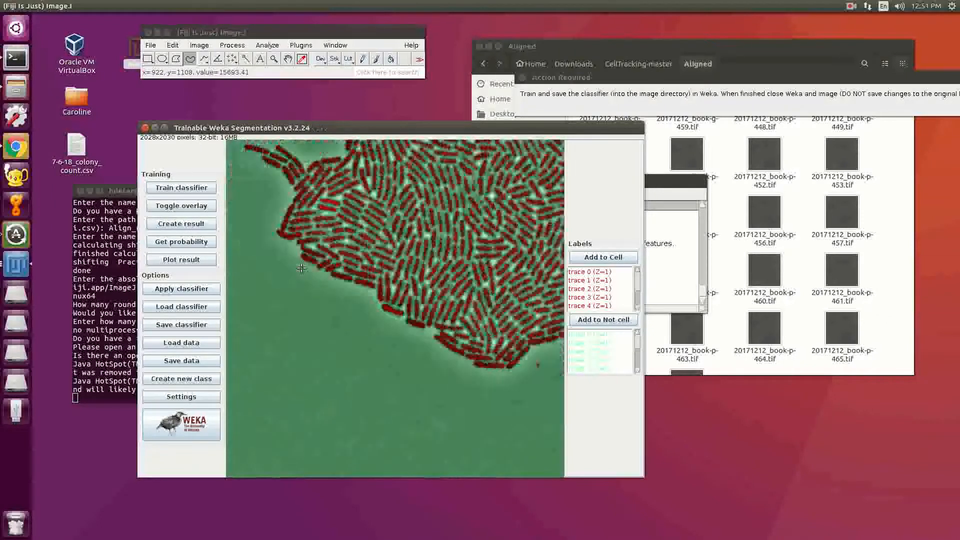
key("minus")
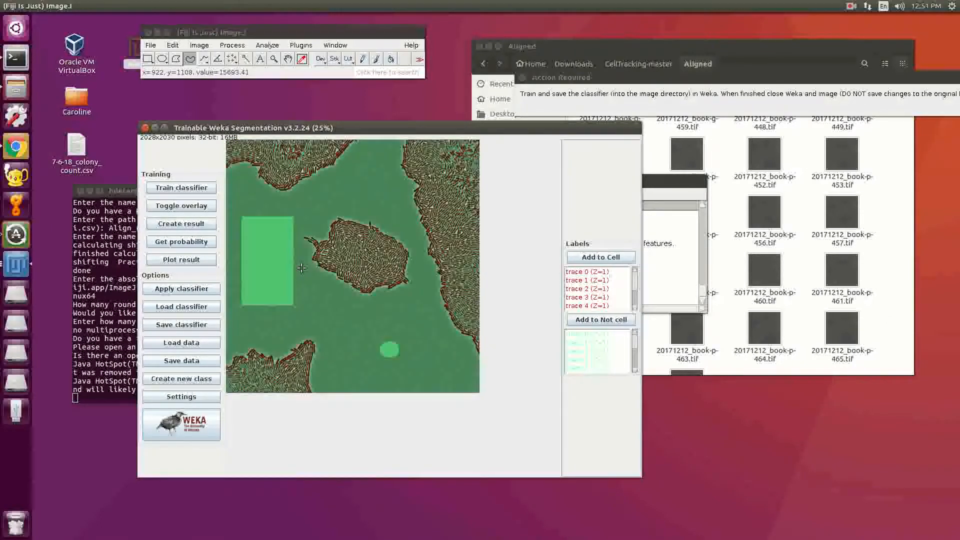
key("plus")
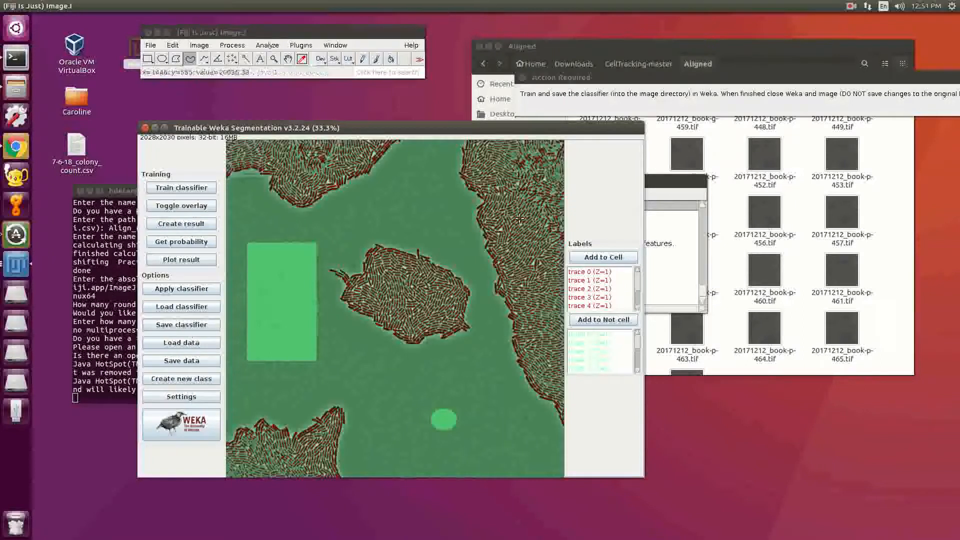
Step: Save the retrained classifier as classifier.model in the Aligned folder, overwriting the earlier file
left_click(181, 324)
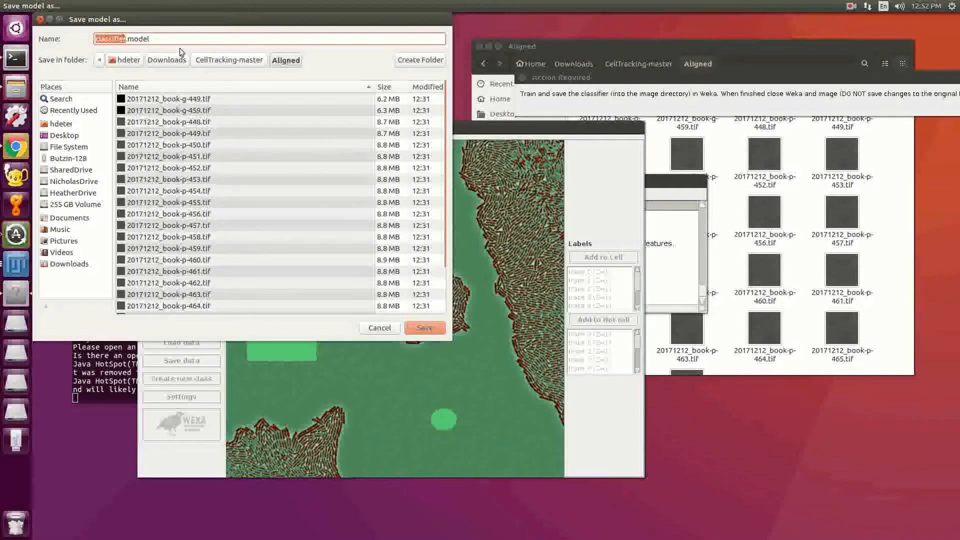
left_click(419, 329)
left_click(320, 225)
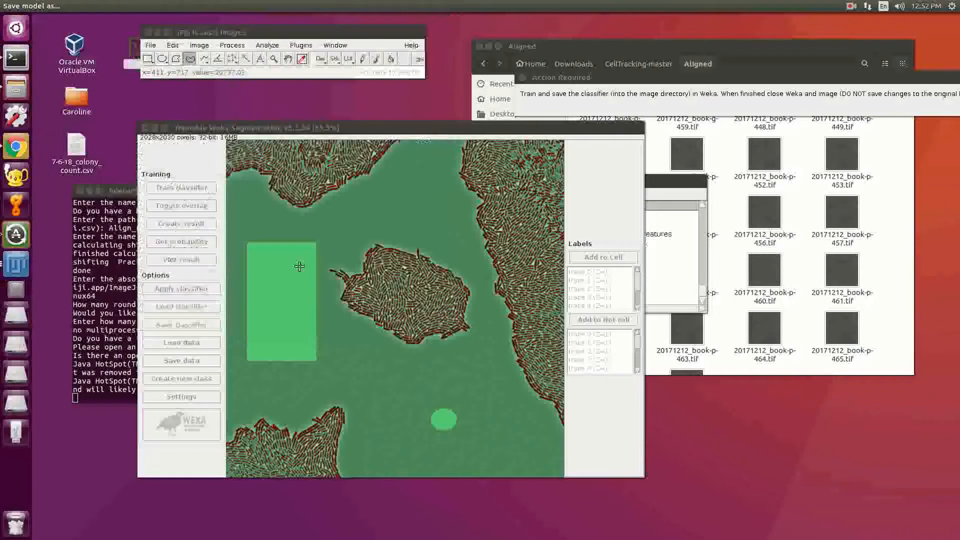
Step: Save the updated training data as data.arff in the Aligned folder, overwriting the earlier file
left_click(182, 360)
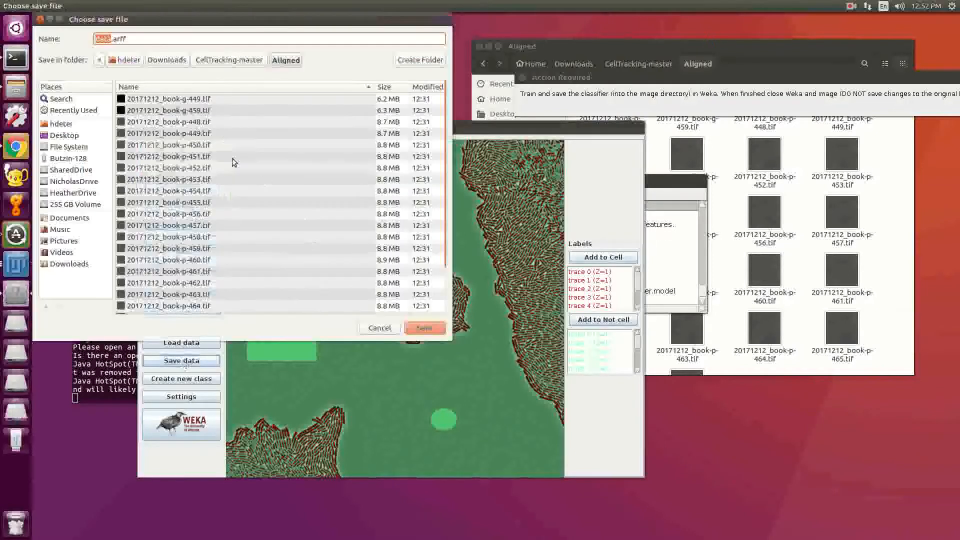
left_click(422, 332)
left_click(319, 227)
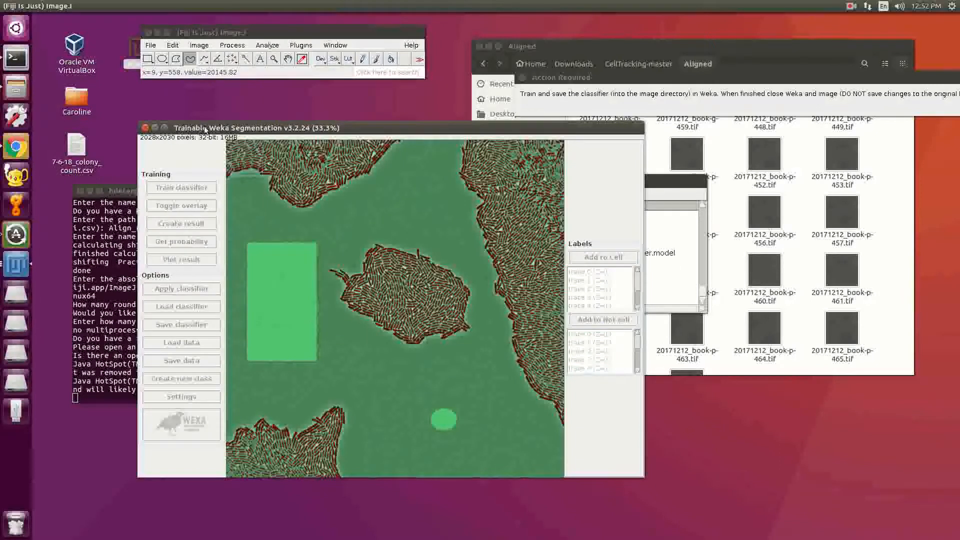
Step: Move the Action Required message clear of the window controls, and close the Trainable Weka Segmentation window and image 448
left_click_drag(205, 130, 191, 121)
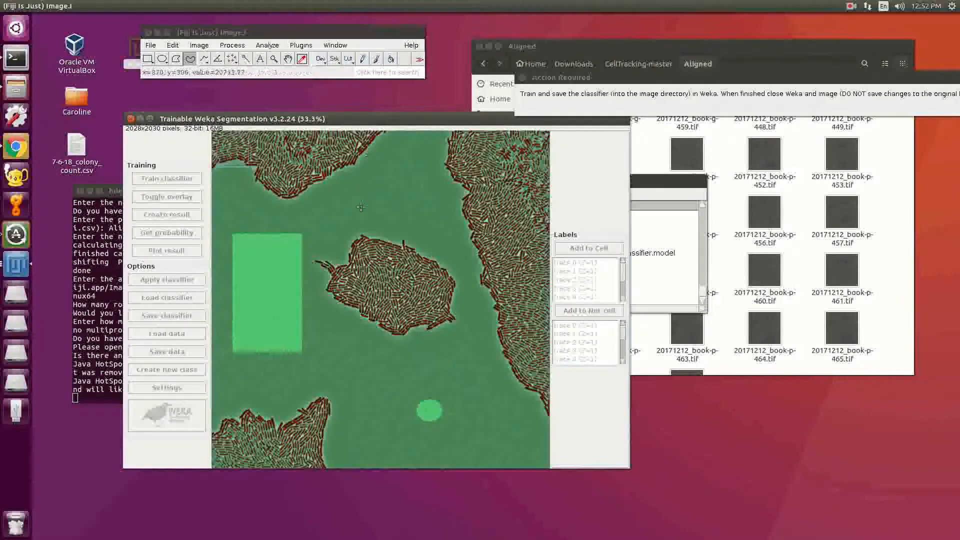
left_click(639, 79)
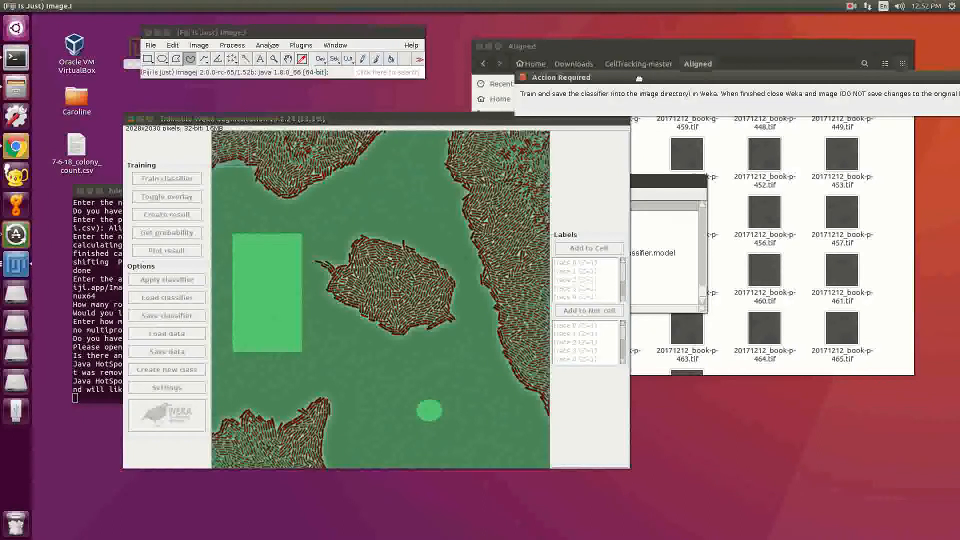
left_click_drag(639, 78, 303, 131)
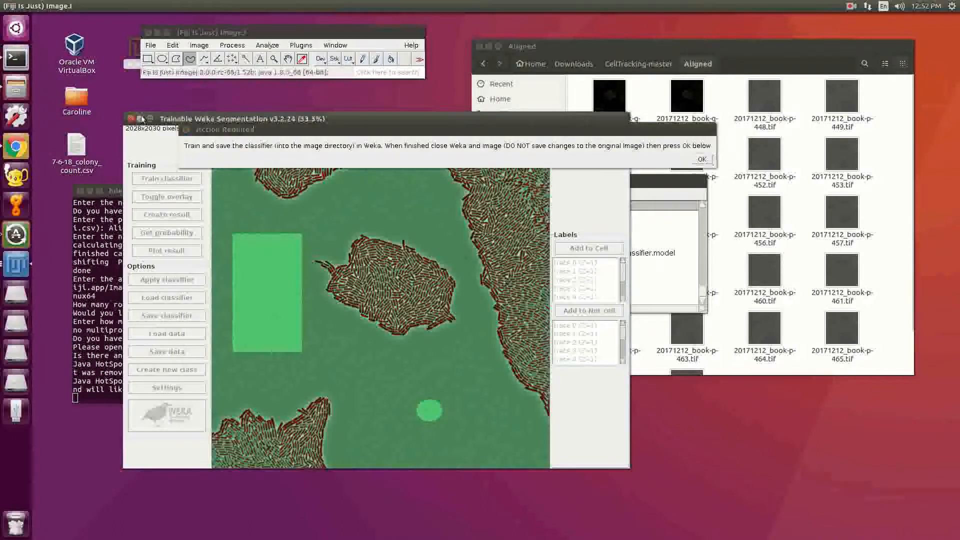
left_click(131, 119)
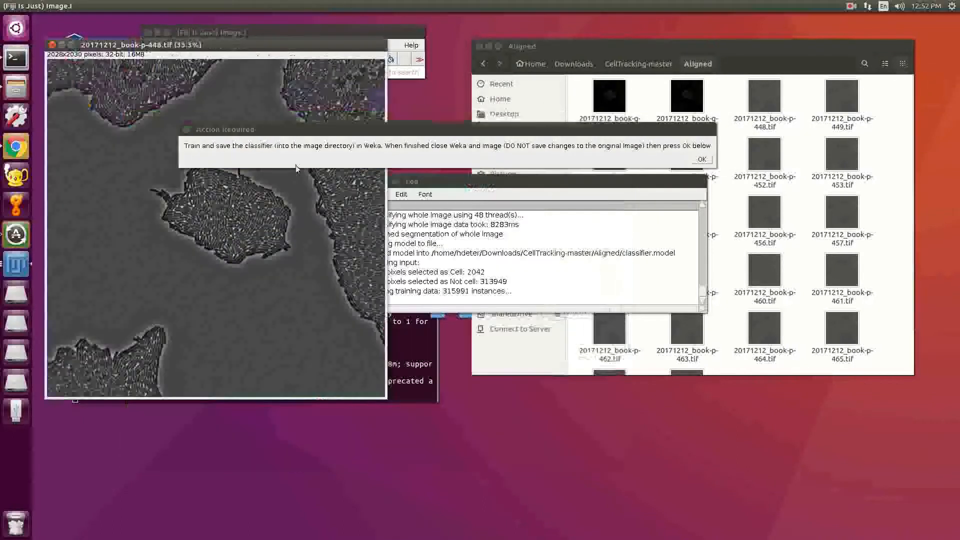
left_click(51, 46)
Step: Check the log for the saving of the training data and confirm the Action Required message
left_click(492, 183)
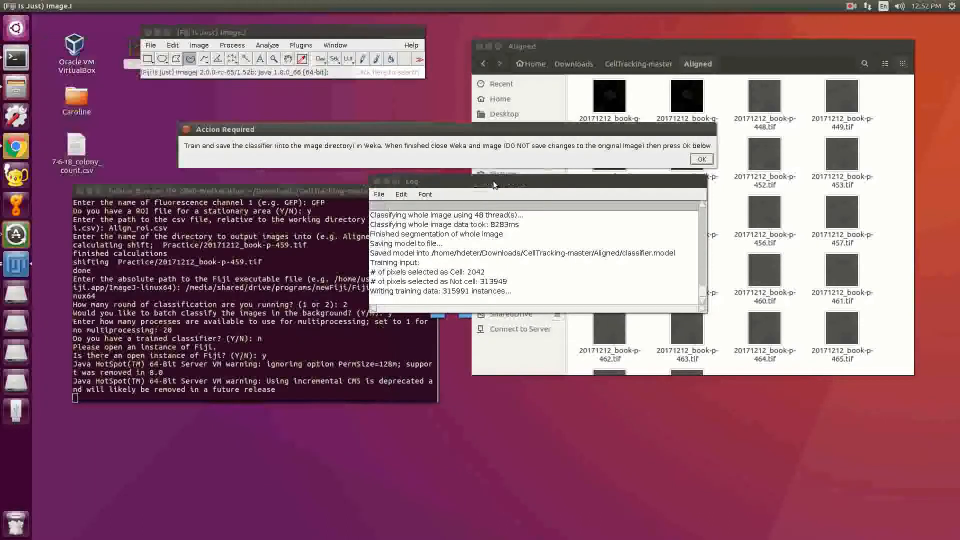
left_click_drag(419, 135, 446, 226)
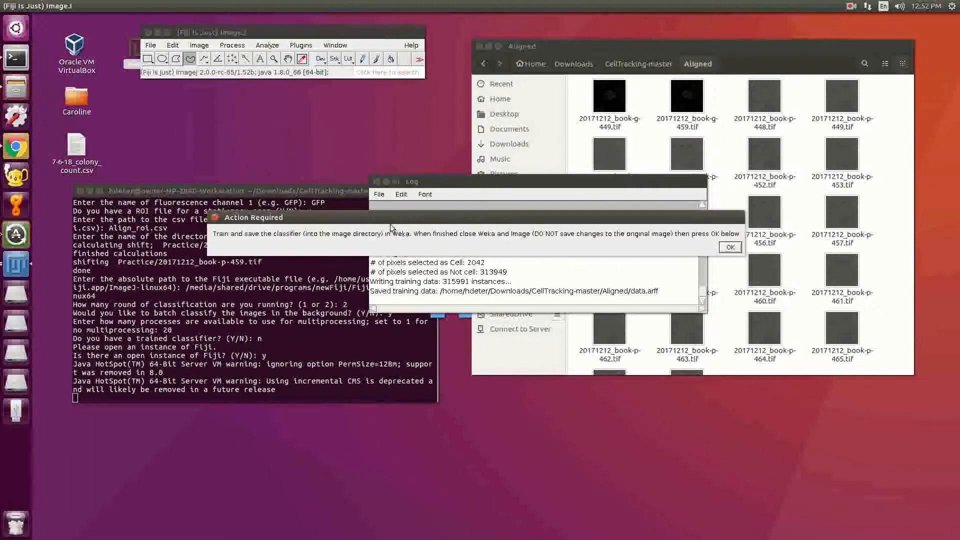
left_click_drag(389, 221, 421, 244)
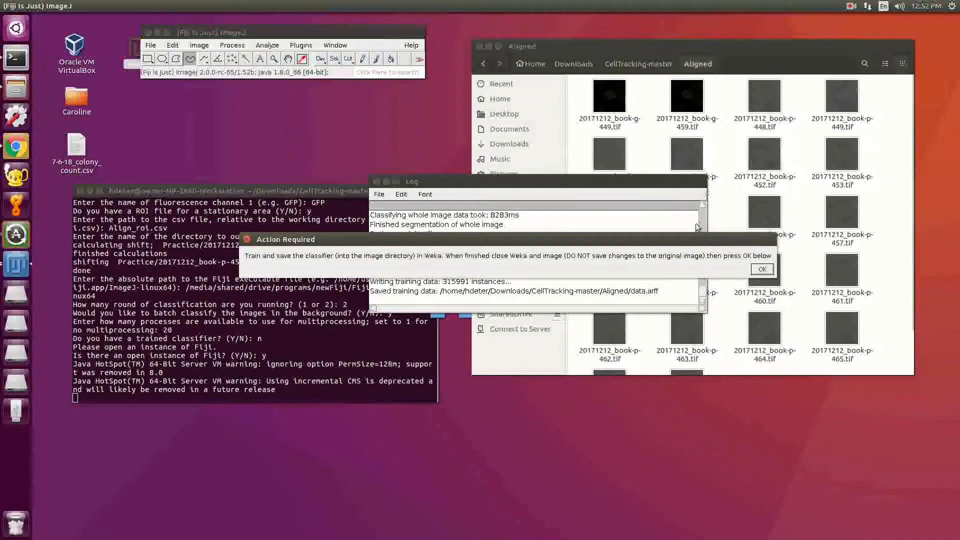
left_click(622, 153)
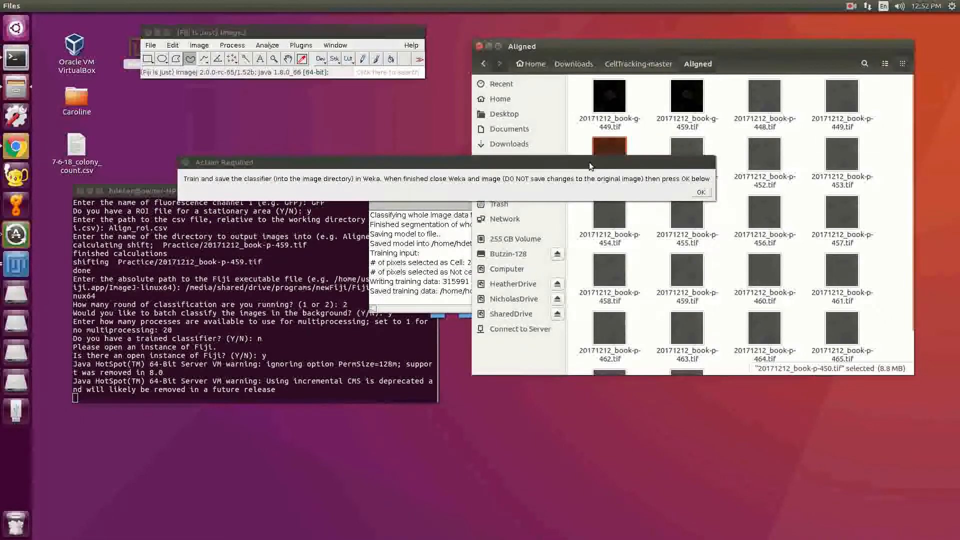
left_click(603, 174)
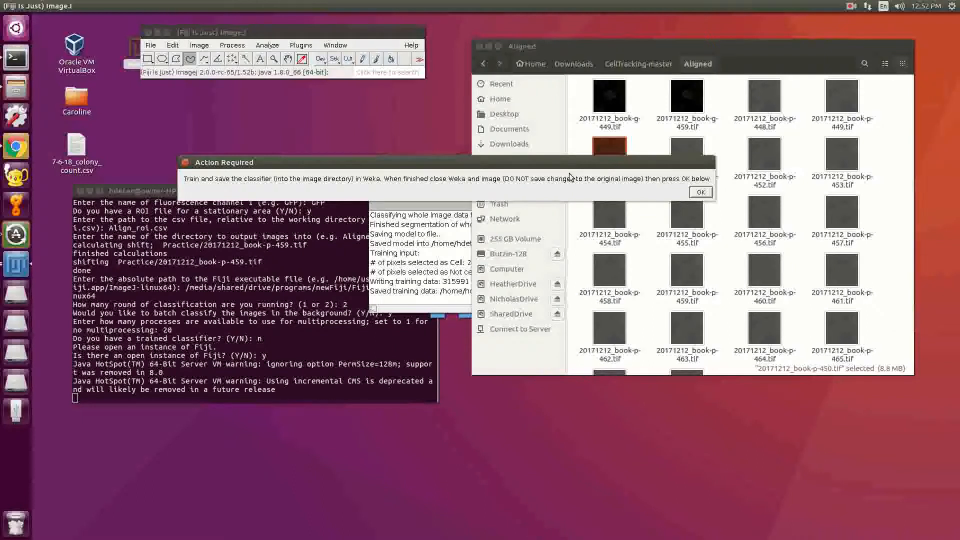
left_click(701, 192)
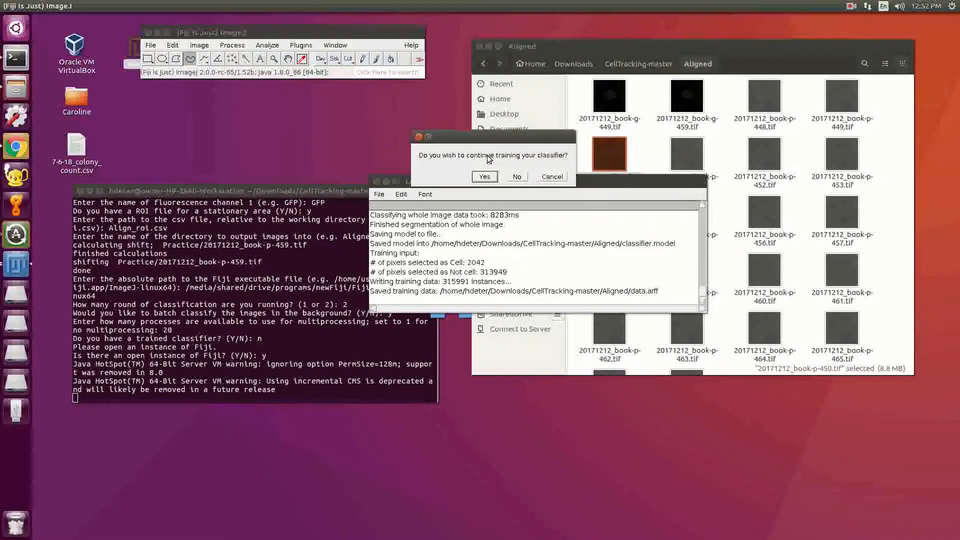
Step: Choose to continue training the classifier on image 467, using classifier.model and data.arff as the classifier and data files
left_click(485, 176)
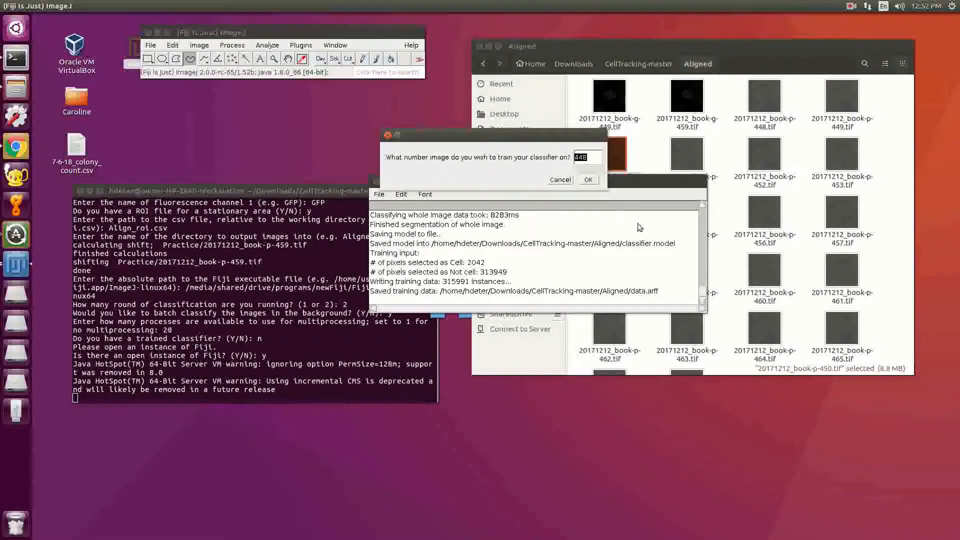
scroll(800, 301, "down", 3)
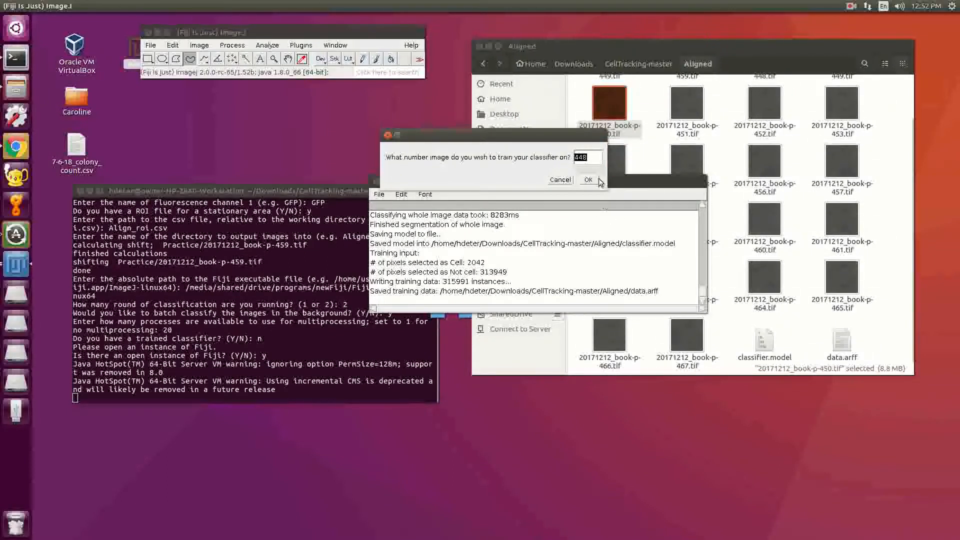
type("167")
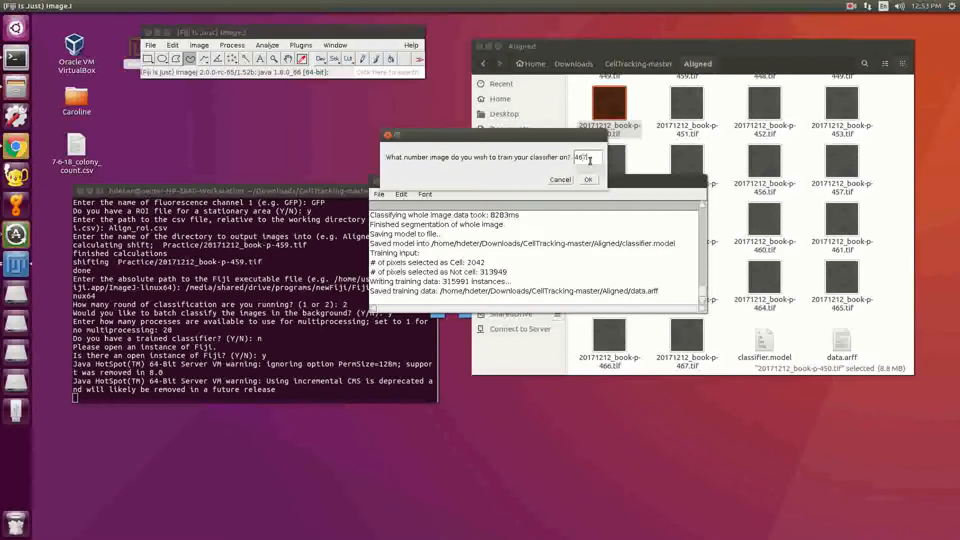
left_click(588, 180)
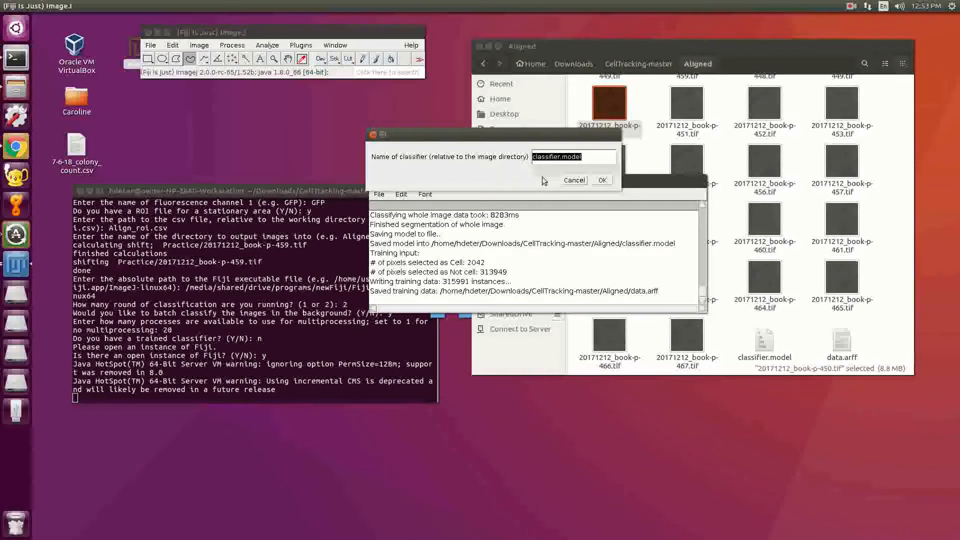
left_click(597, 183)
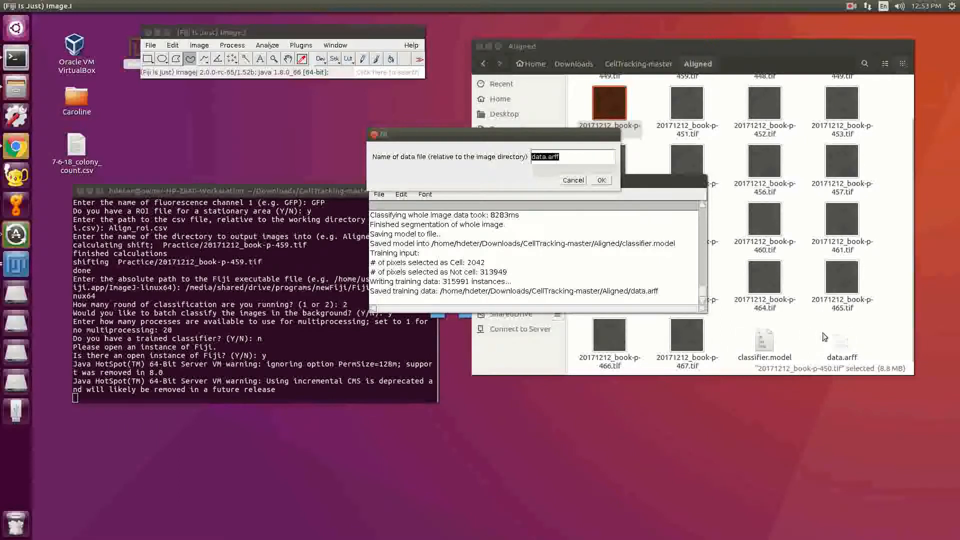
left_click(600, 181)
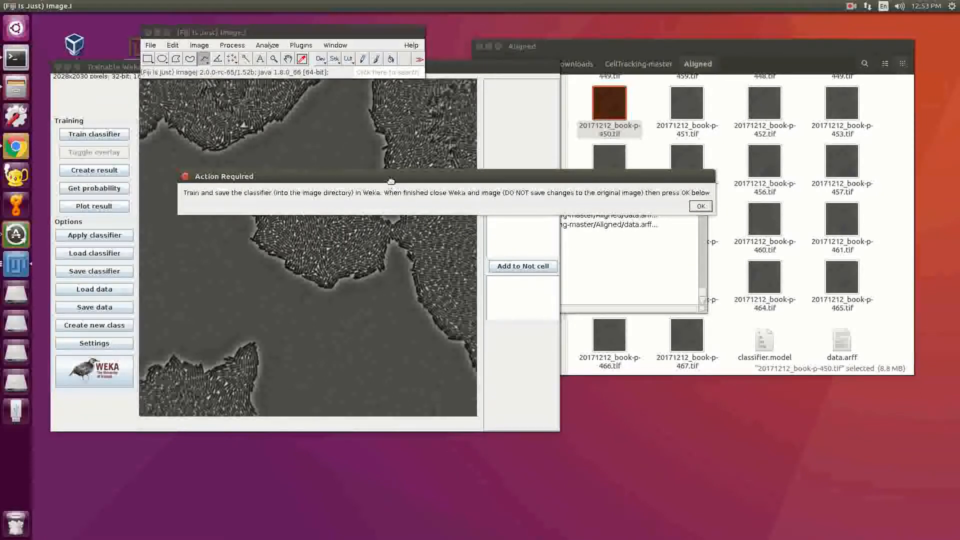
Step: Move the Action Required message off the segmentation window, create the classified result for image 467, inspect it, and close it
left_click_drag(390, 181, 605, 32)
left_click_drag(218, 67, 323, 105)
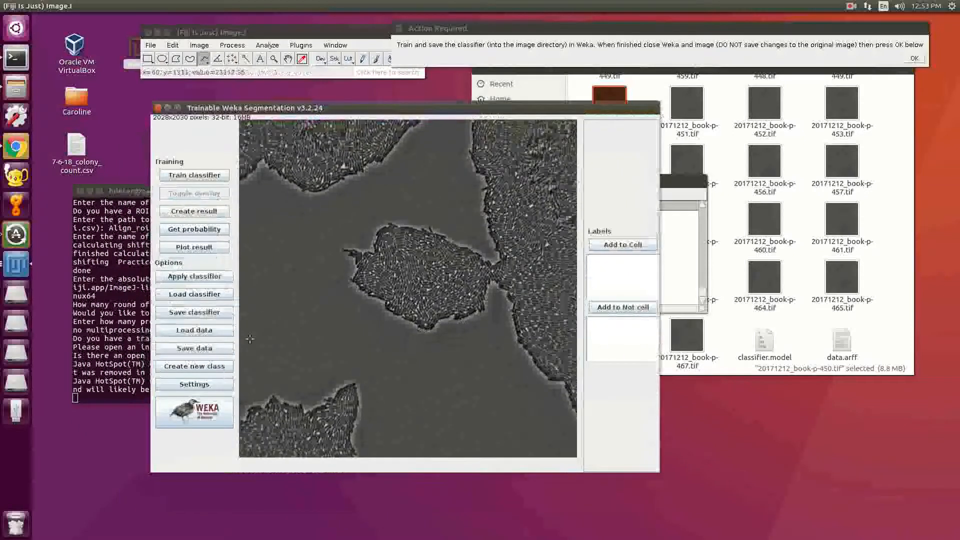
left_click(190, 210)
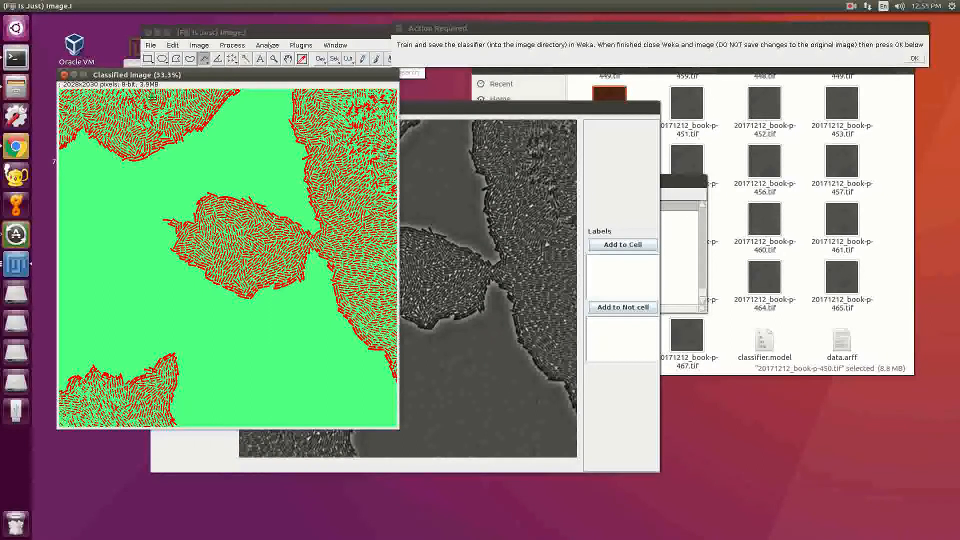
left_click(65, 75)
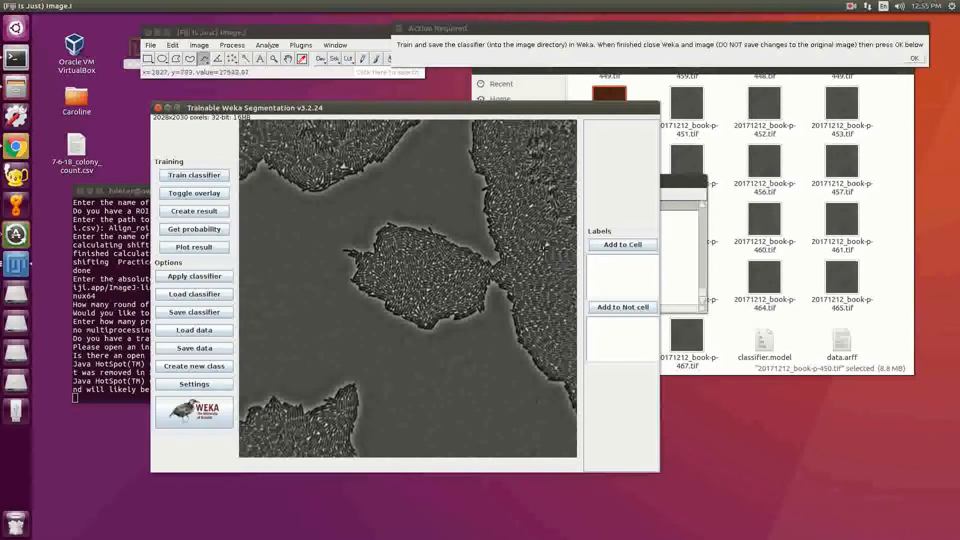
Step: Trace the cell just below the bright triangular gap, add the trace to the Cell class, and compare it with the overlay
scroll(544, 251, "up", 6)
scroll(543, 251, "up", 2)
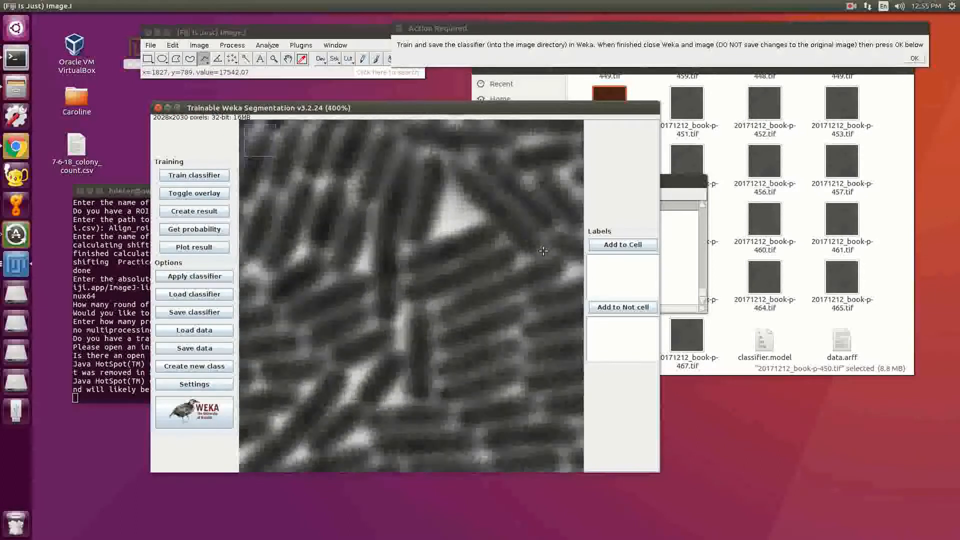
left_click(190, 58)
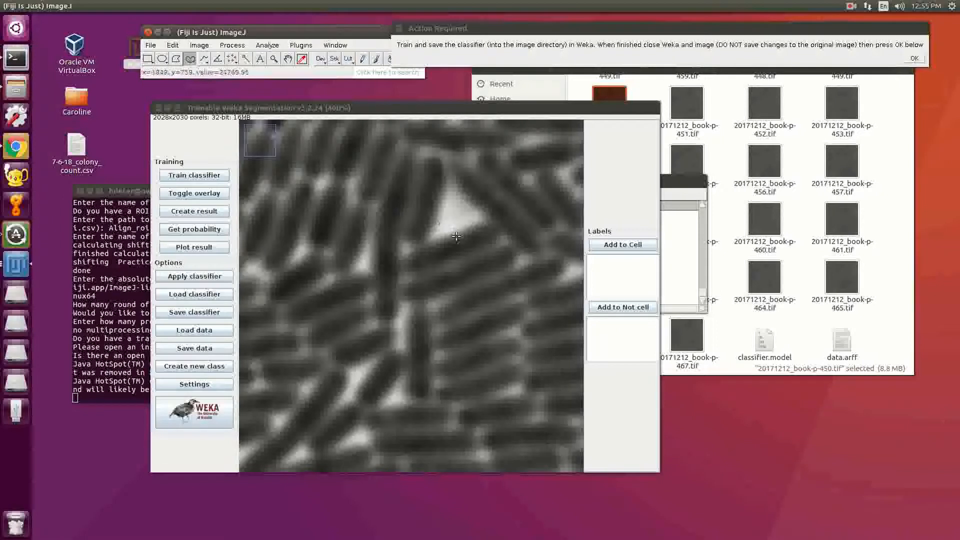
mouse_move(454, 239)
left_mouse_down()
mouse_move(414, 256)
mouse_move(457, 250)
mouse_move(492, 229)
left_mouse_up()
left_click(617, 245)
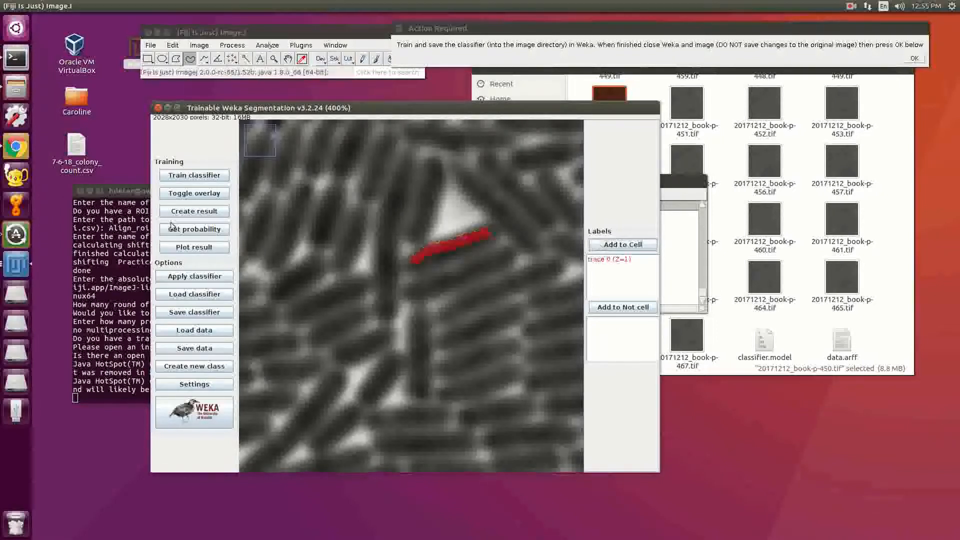
left_click(171, 195)
left_click(172, 197)
left_click(172, 197)
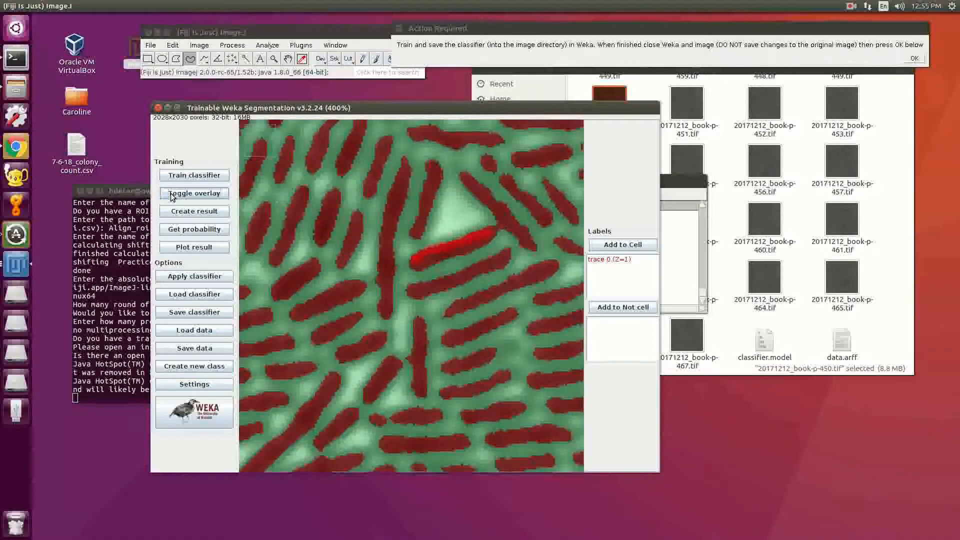
Step: Draw a freehand line between the traced cell's upper end and its neighbour, add it to Not cell, and compare with the overlay
left_click(204, 59)
left_click_drag(502, 236, 488, 222)
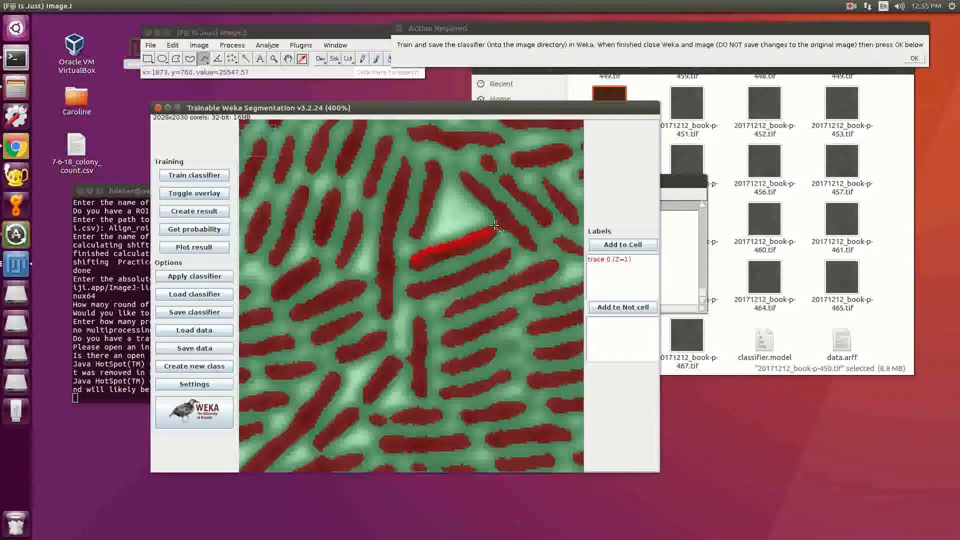
left_click(607, 308)
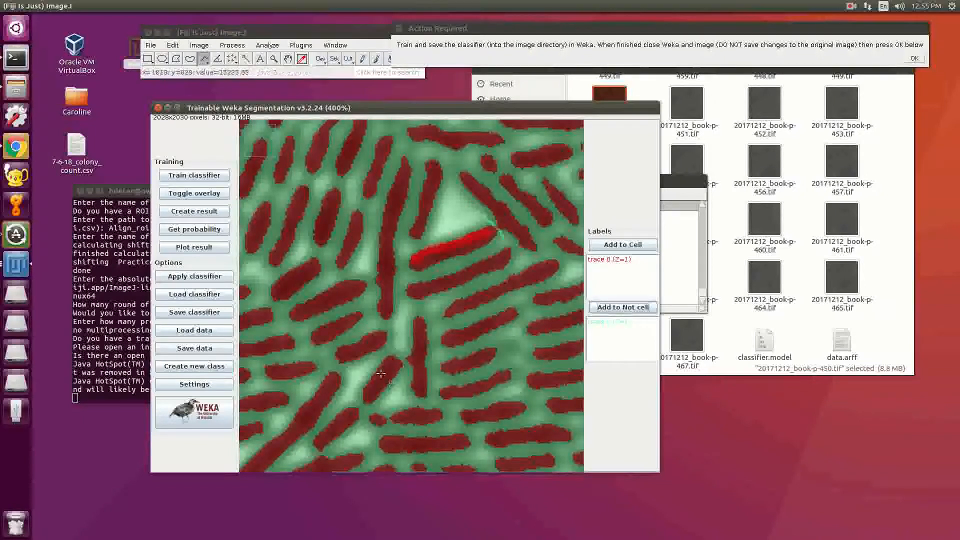
left_click(201, 198)
left_click(201, 198)
left_click(200, 198)
left_click(200, 198)
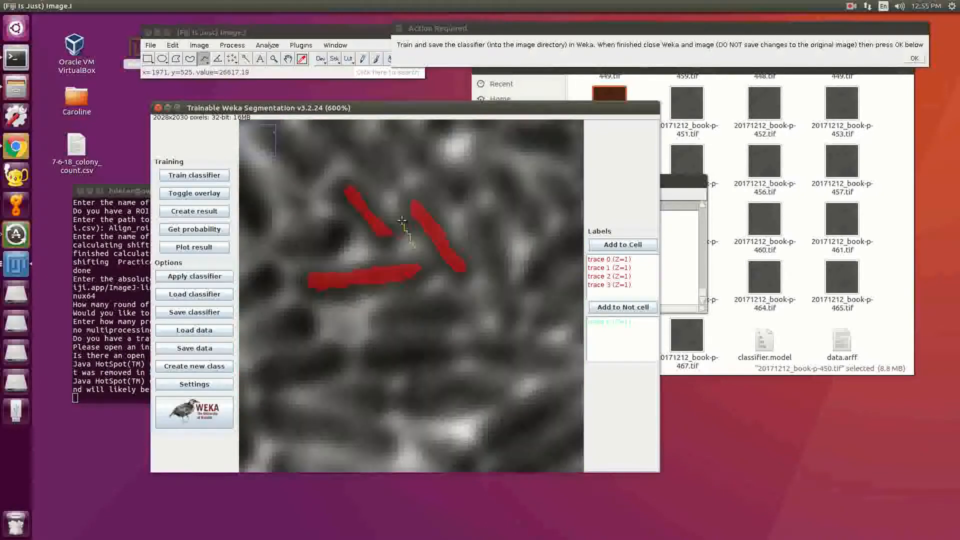
Step: Trace the boundaries around the three clustered cells marked as Cell and add each trace to the Not cell class
mouse_move(403, 223)
left_mouse_down()
mouse_move(344, 161)
mouse_move(317, 186)
mouse_move(331, 214)
mouse_move(369, 244)
mouse_move(398, 256)
mouse_move(413, 246)
left_mouse_up()
left_click(622, 307)
mouse_move(392, 190)
left_mouse_down()
mouse_move(415, 176)
mouse_move(439, 193)
mouse_move(477, 260)
mouse_move(450, 291)
mouse_move(413, 246)
mouse_move(332, 255)
mouse_move(293, 272)
mouse_move(304, 300)
mouse_move(365, 307)
mouse_move(438, 278)
left_mouse_up()
left_click(623, 307)
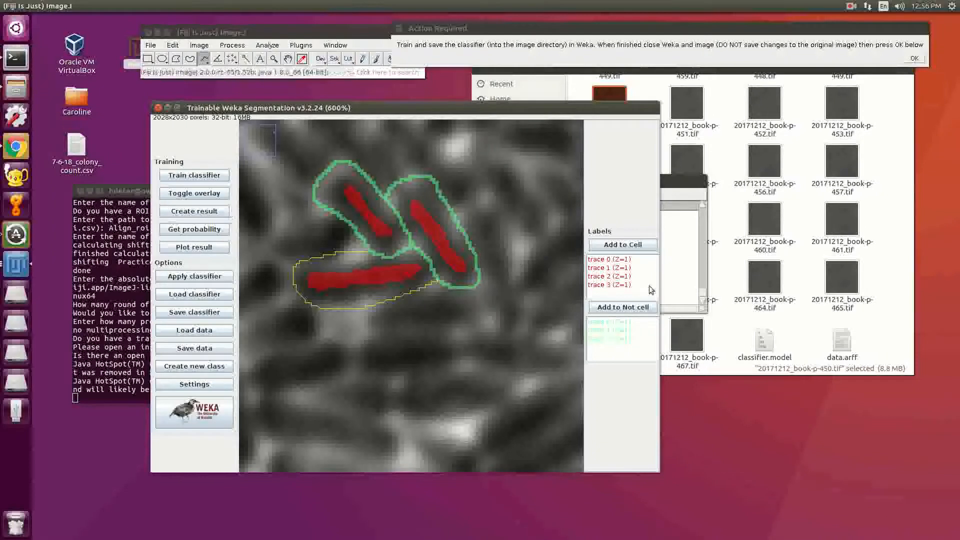
left_click(610, 307)
Step: Save the classifier as classifier.model in the Aligned folder, overwriting the earlier file
scroll(405, 294, "down", 6)
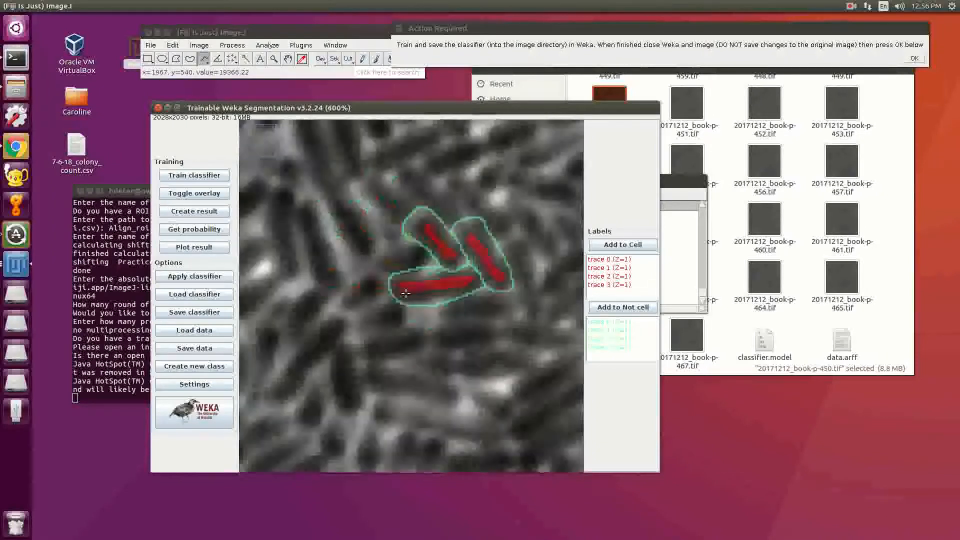
scroll(406, 293, "down", 3)
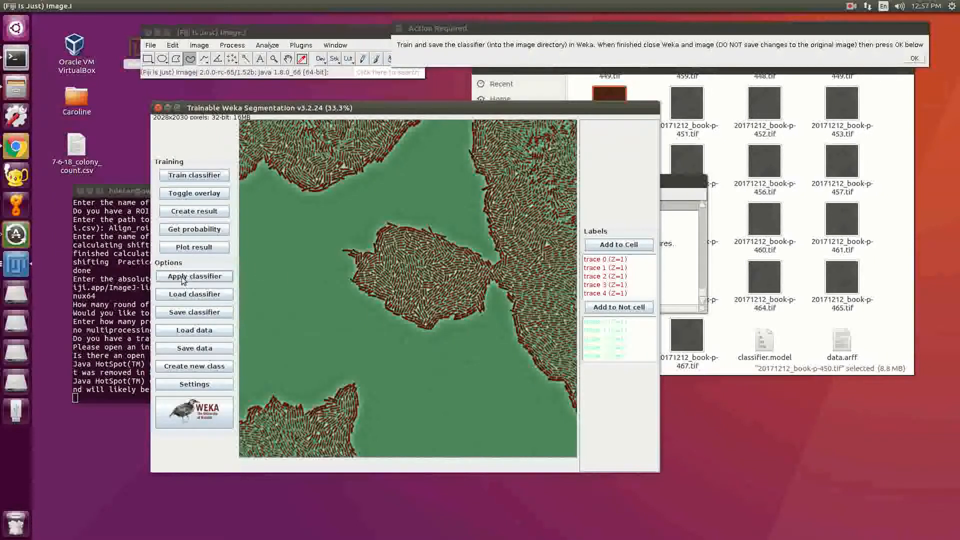
left_click(195, 312)
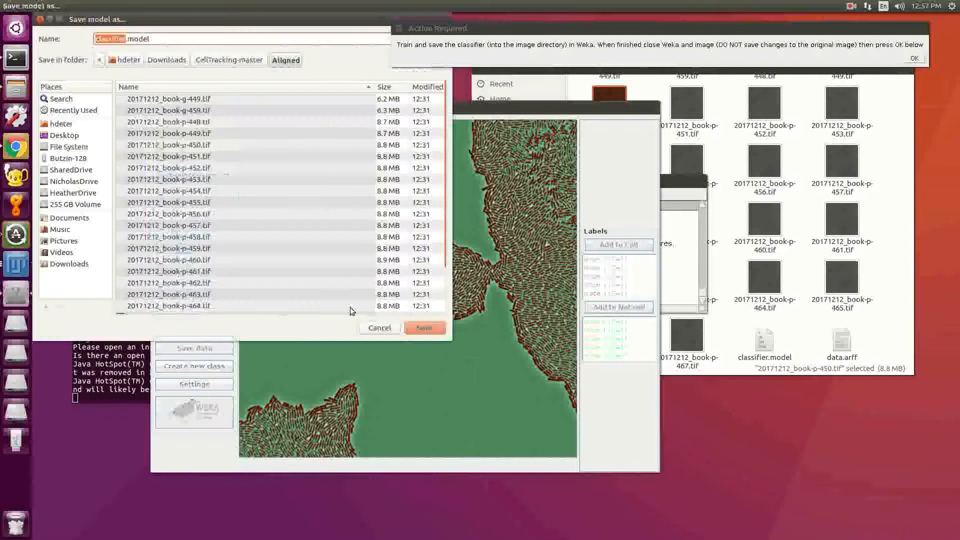
left_click(431, 334)
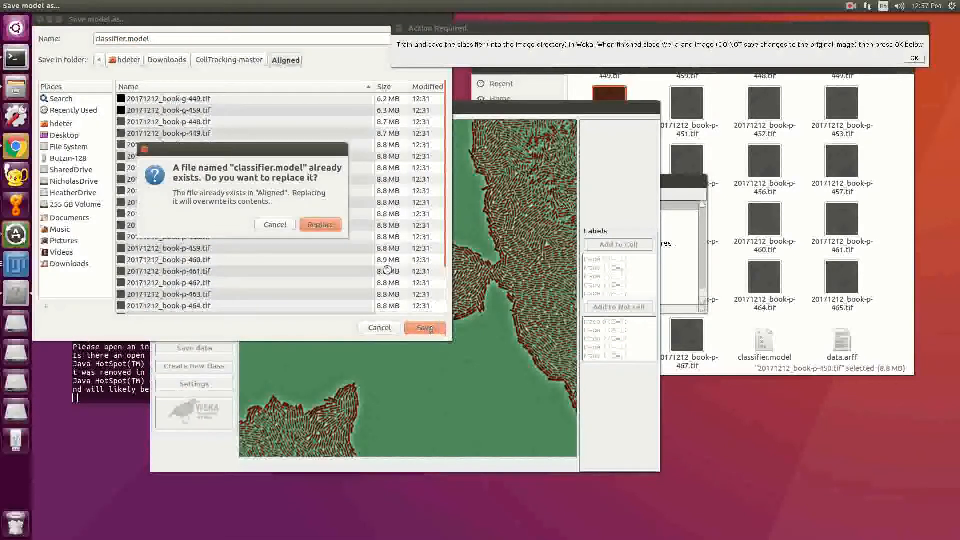
left_click(325, 226)
Step: Save the training data from image 467 as data.arff in the Aligned folder, replacing the existing file
left_click(195, 345)
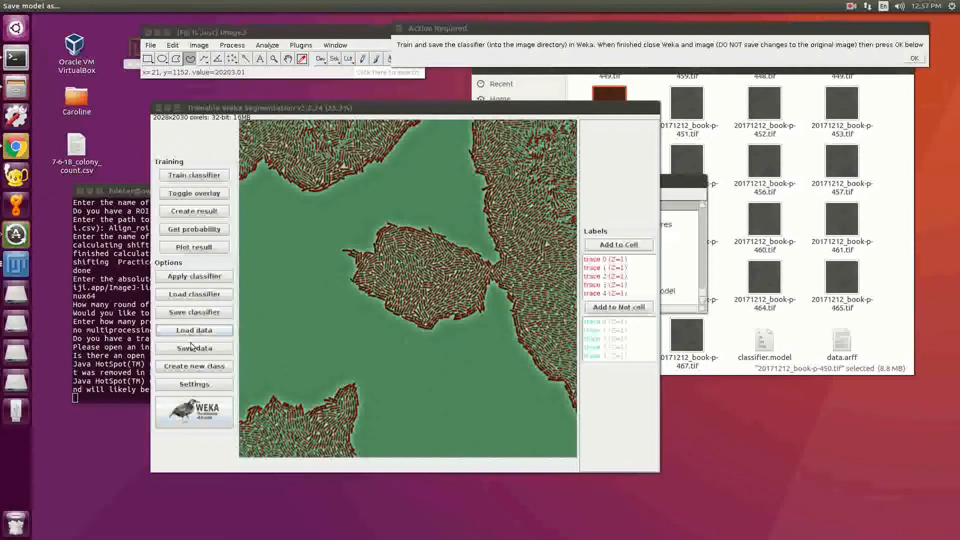
left_click(426, 334)
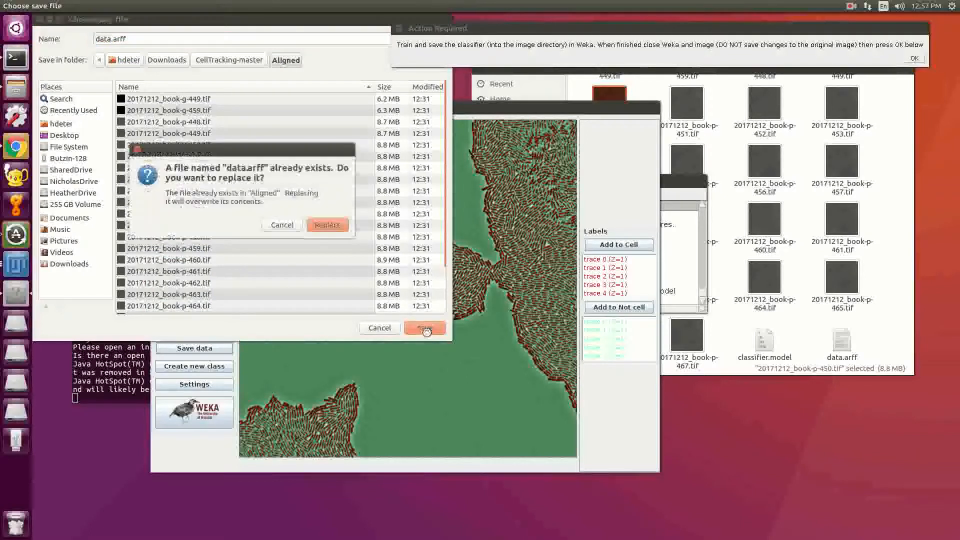
left_click(327, 225)
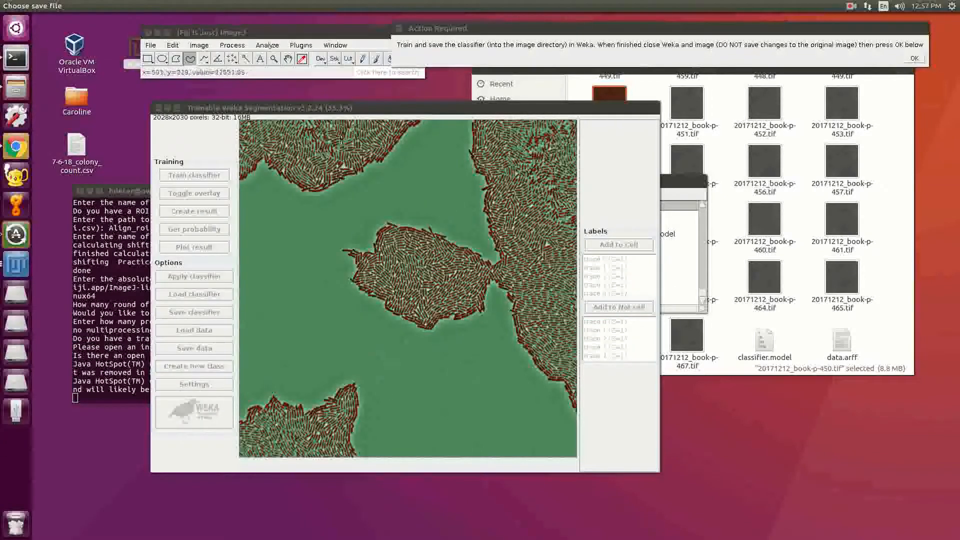
Step: Confirm the Action Required message and decline to continue training the classifier
left_click(916, 59)
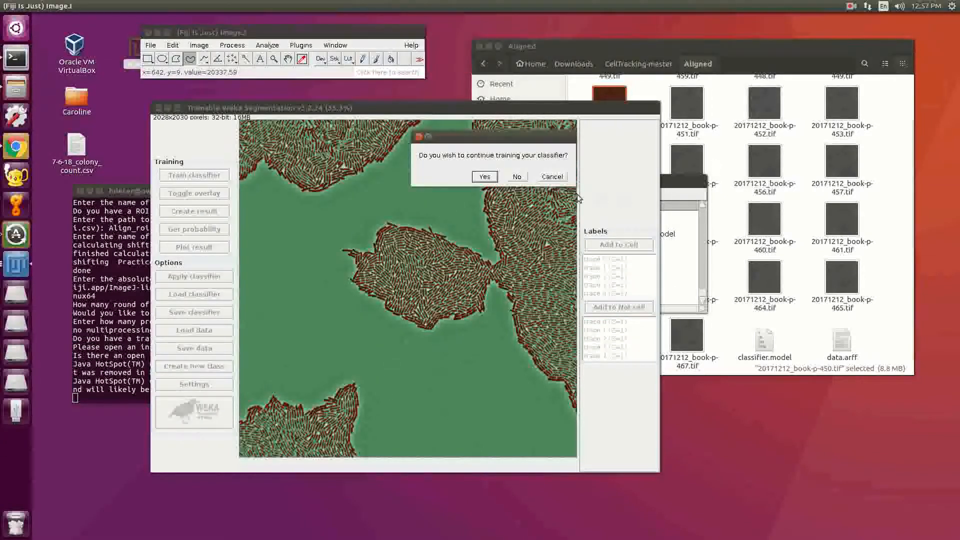
left_click_drag(489, 142, 520, 119)
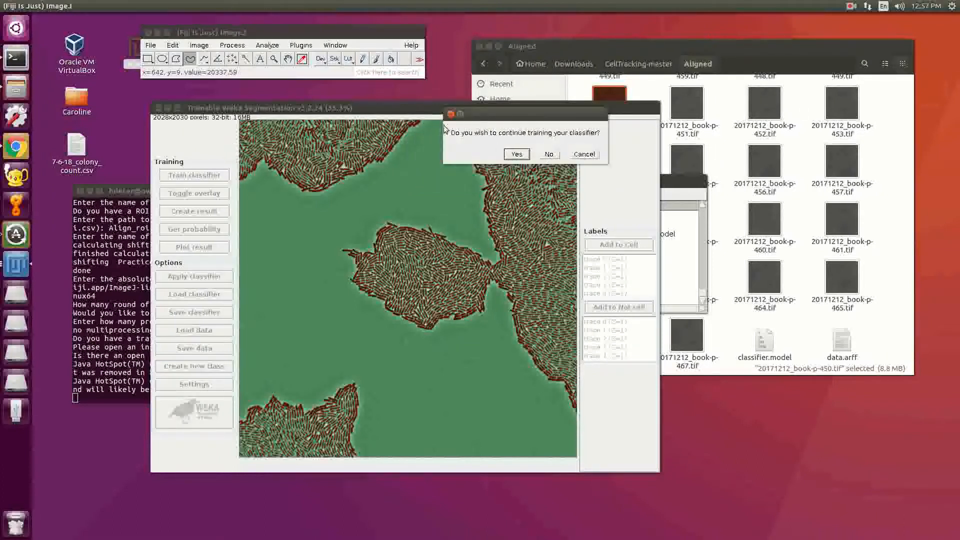
left_click(549, 154)
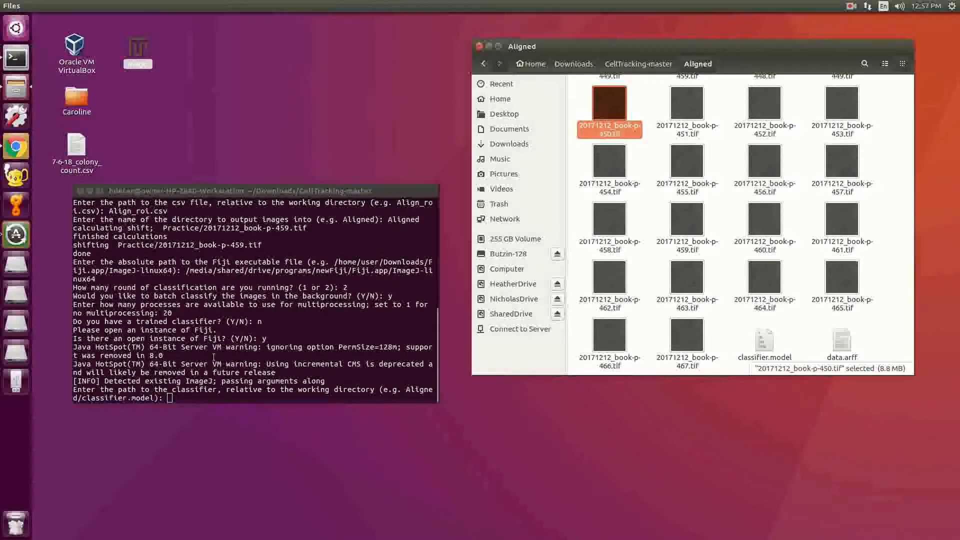
Step: Arrange the terminal and the Aligned folder window side by side so that both are readable
left_click(214, 356)
left_click_drag(231, 194, 232, 232)
left_click(690, 17)
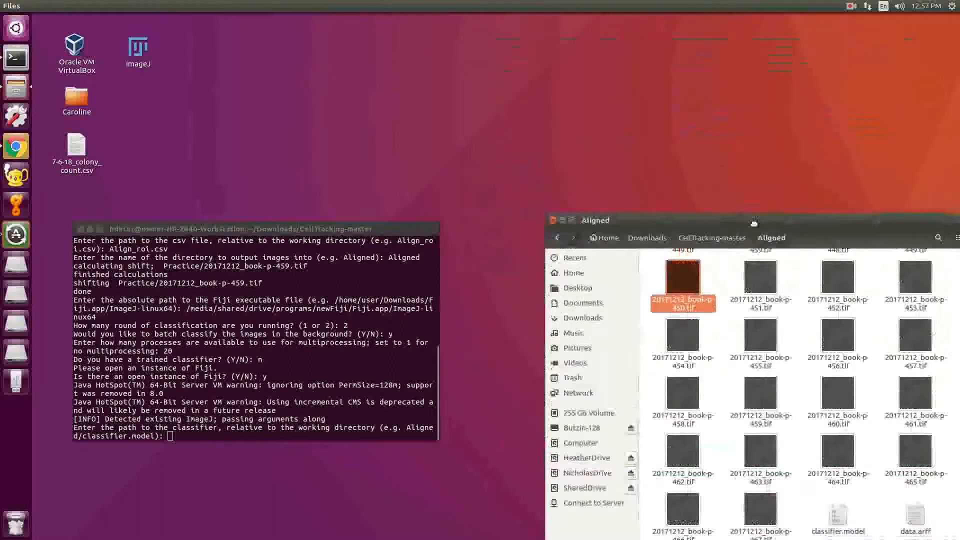
left_click_drag(680, 47, 684, 77)
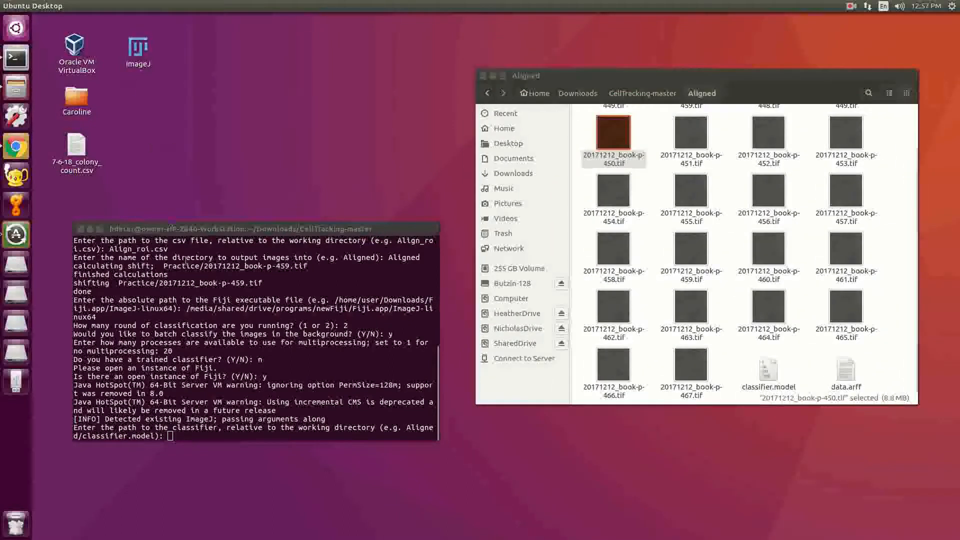
left_click_drag(185, 230, 240, 135)
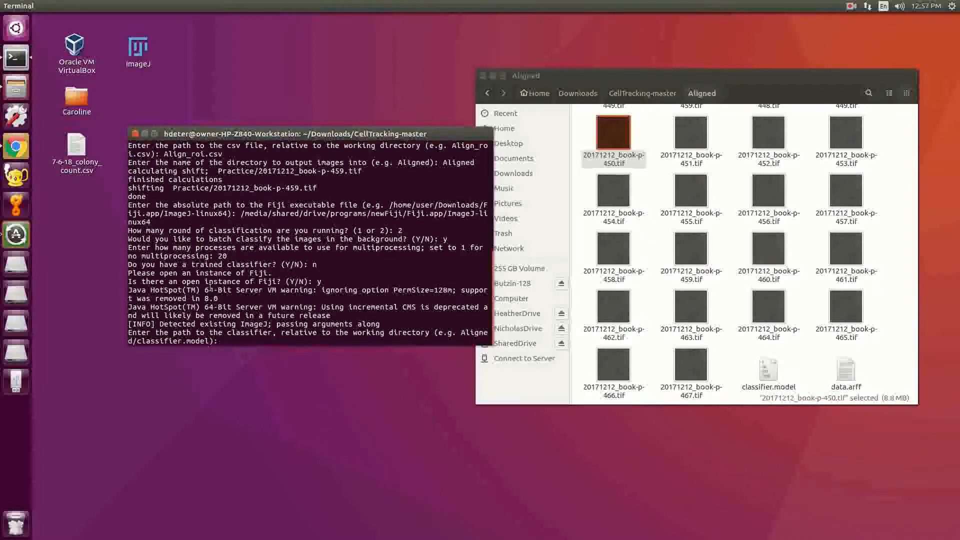
Step: Enter Aligned/classifier.model as the classifier path and Mask1 as the output directory for the masks
type("ligned")
type("/classifier.")
type("mdo")
type("odel")
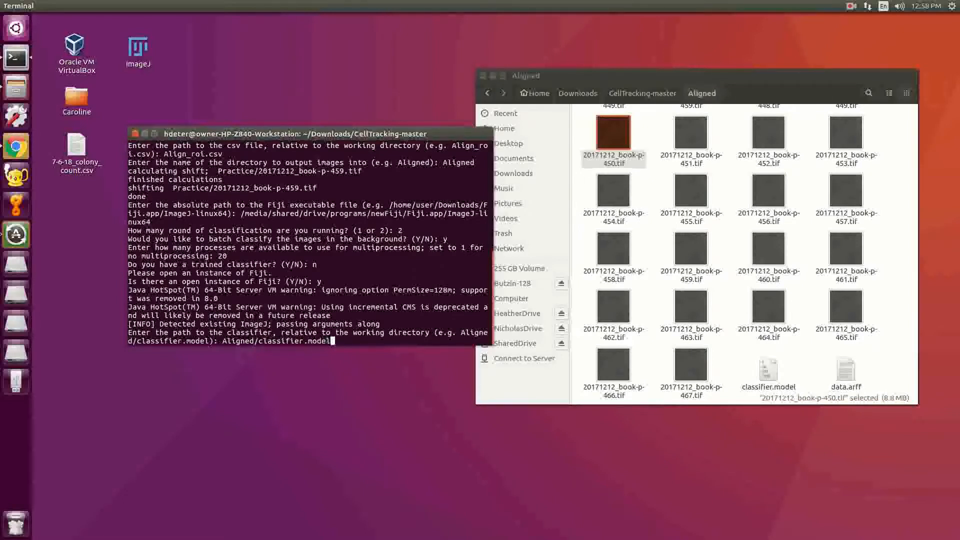
key("Return")
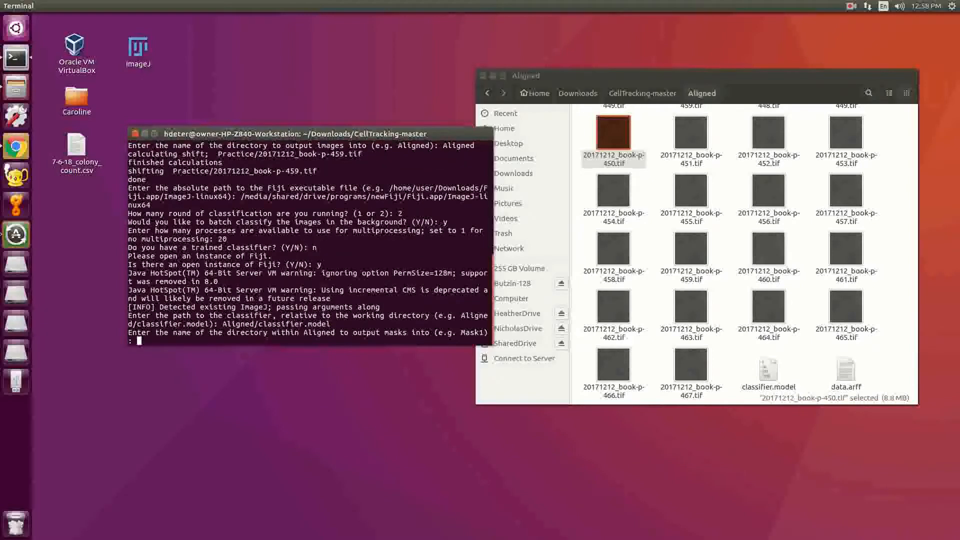
type("Mask1")
key("Return")
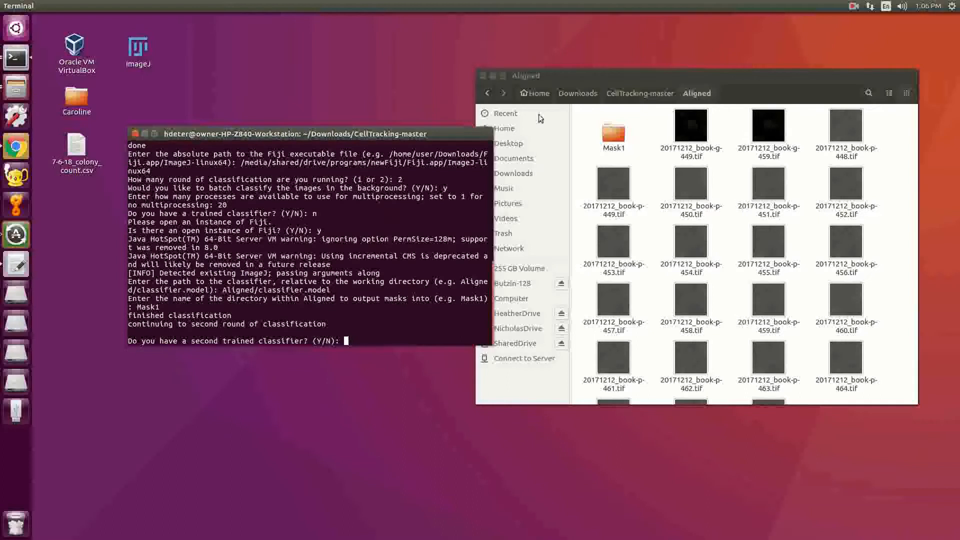
Step: Display the CellTracking-master folder and answer n to having a second trained classifier in the terminal
left_click(646, 93)
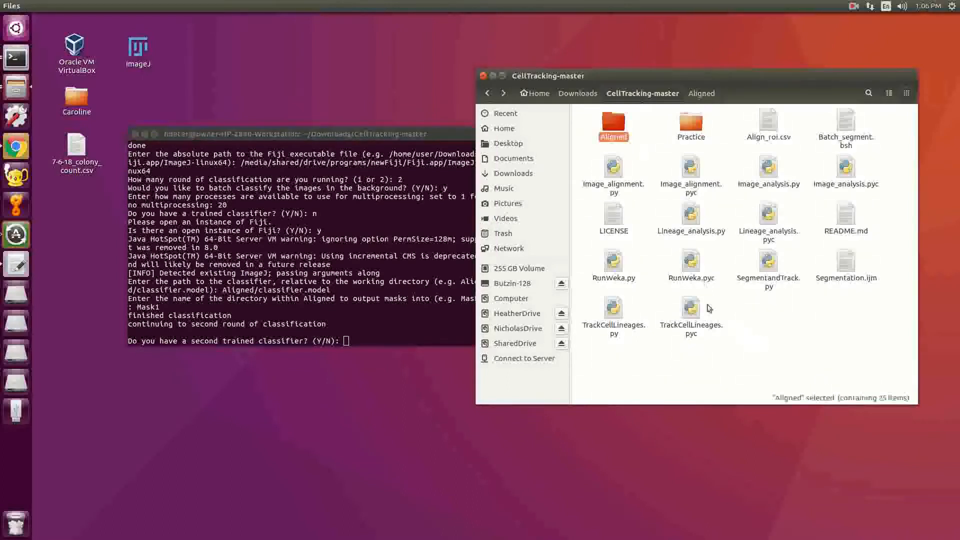
left_click(410, 289)
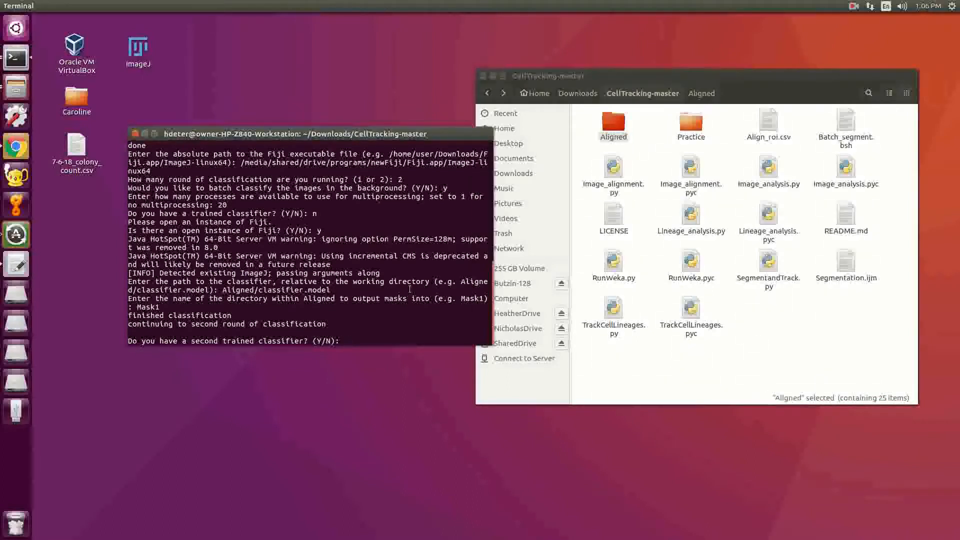
type("n")
key("Return")
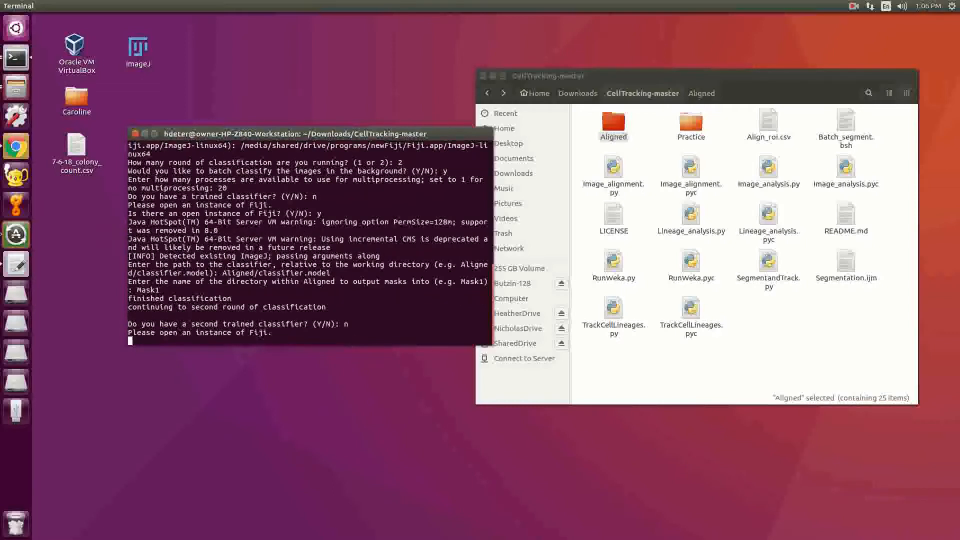
Step: Open a new instance of Fiji and answer y in the terminal to confirm that it is open
double_click(138, 47)
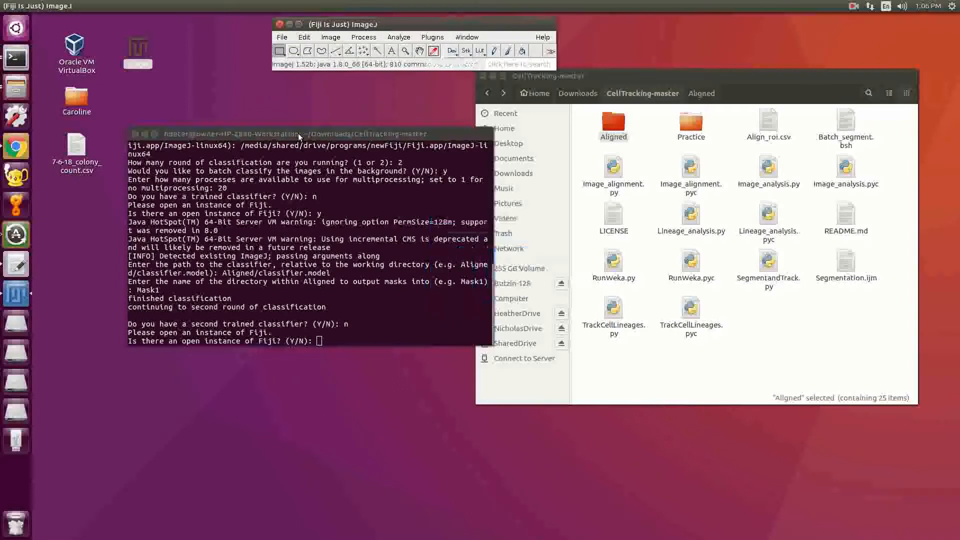
left_click(298, 218)
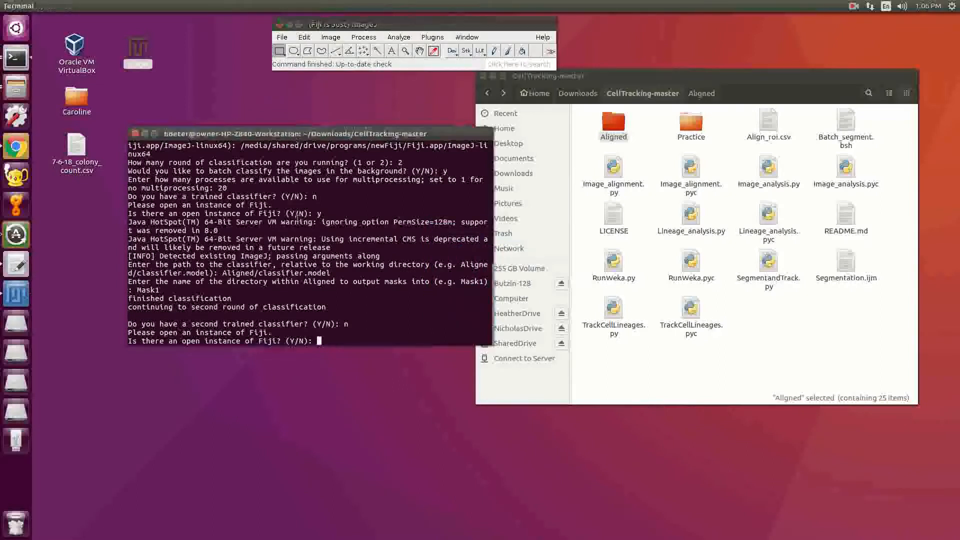
type("y")
key("Return")
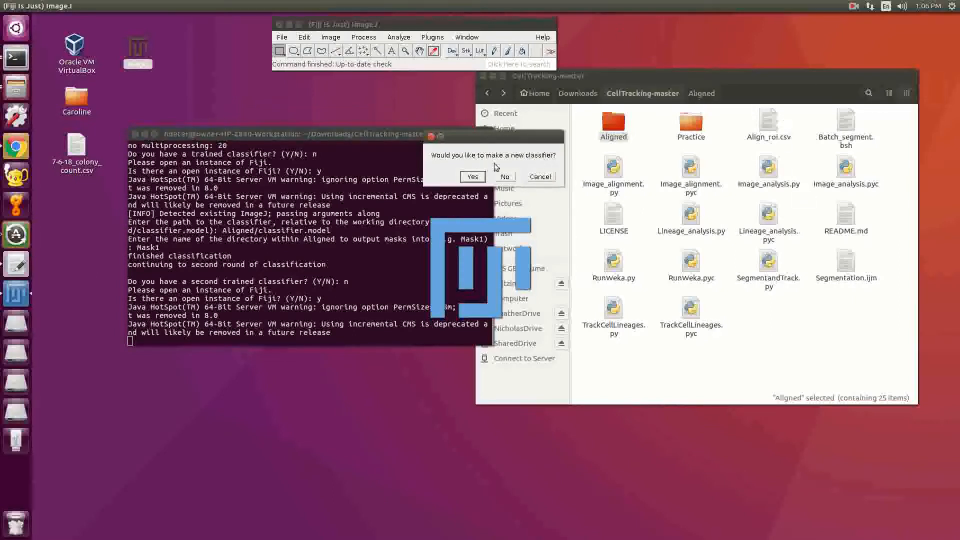
Step: Choose to make a new classifier for a probability mask rather than a phase image, and display the Mask1 folder inside Aligned
left_click(473, 178)
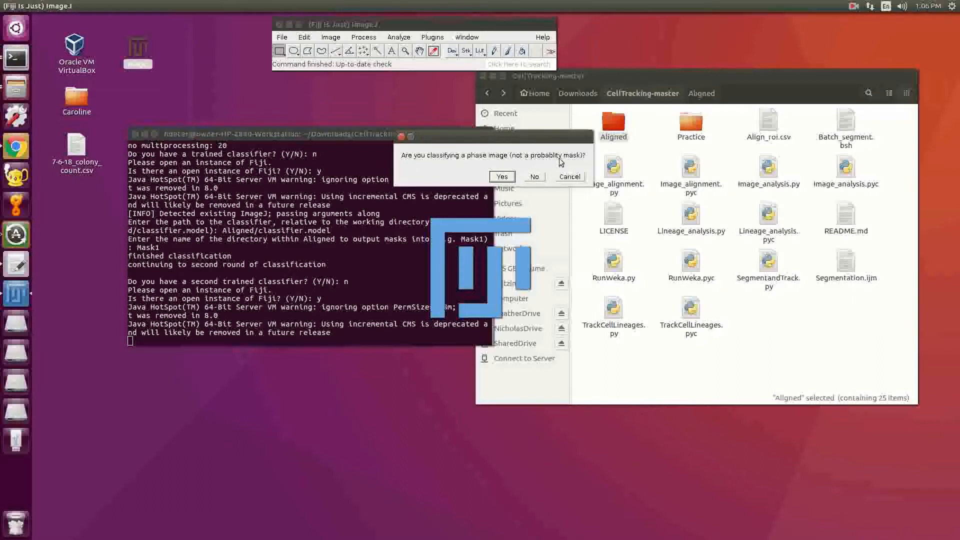
left_click(534, 177)
double_click(613, 125)
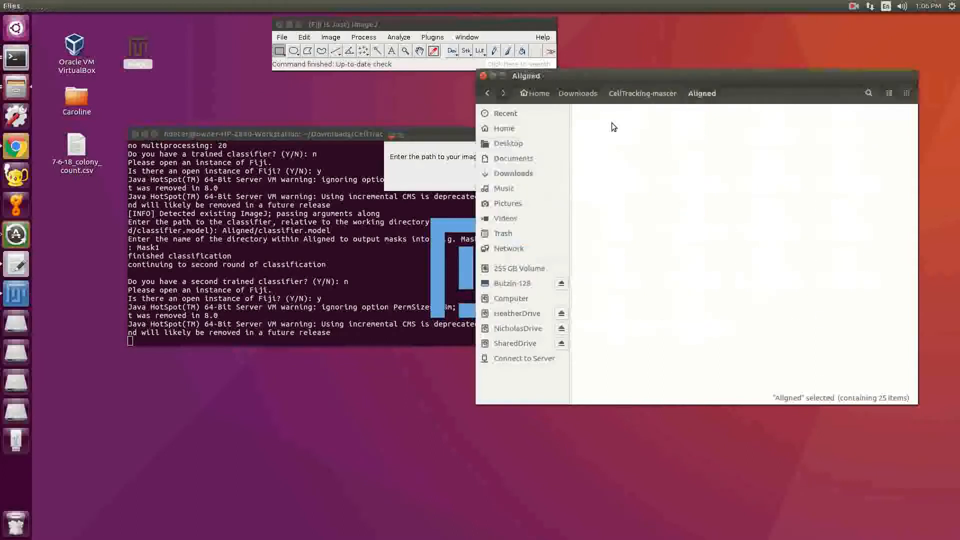
double_click(614, 128)
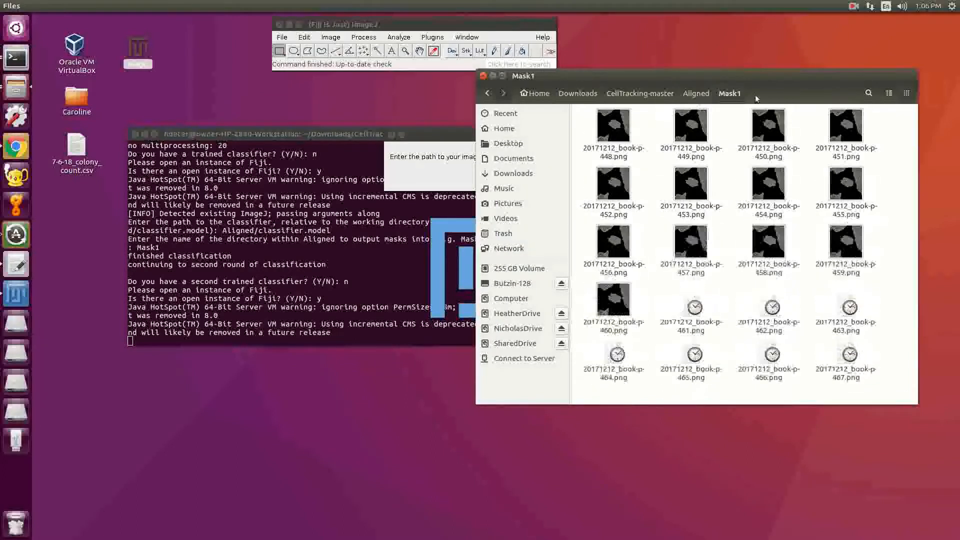
Step: Copy the Mask1 folder location from the properties of a mask image and submit it as the image directory path
right_click(692, 129)
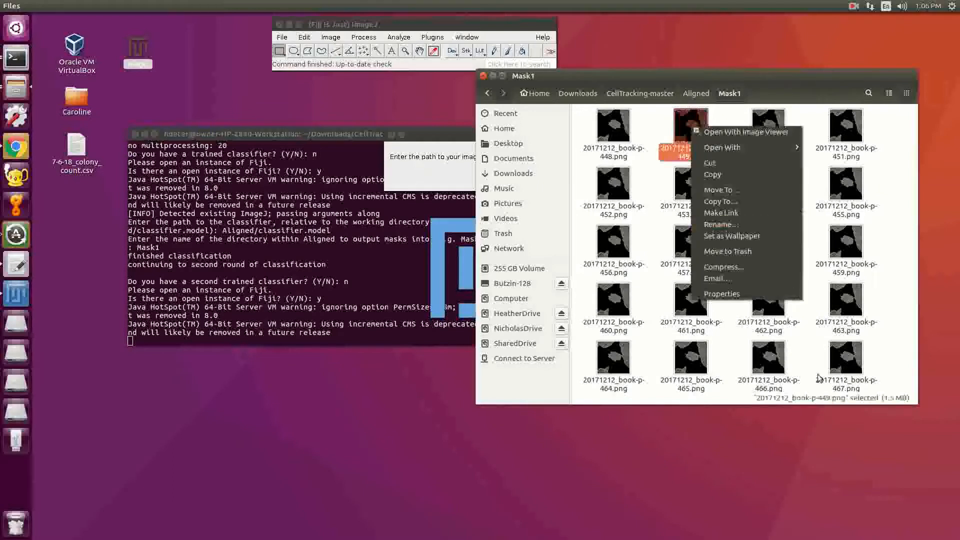
left_click(721, 294)
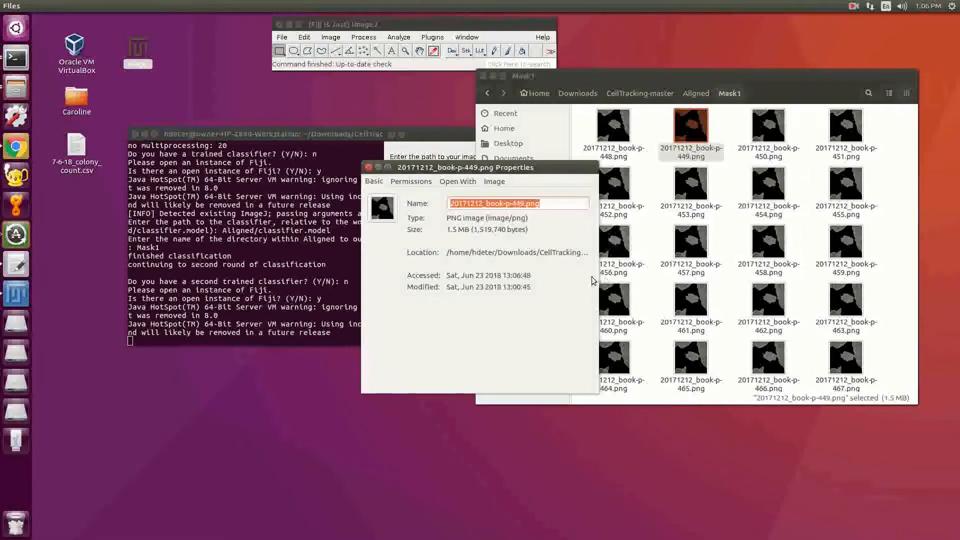
left_click_drag(593, 280, 830, 280)
left_click_drag(663, 253, 191, 253)
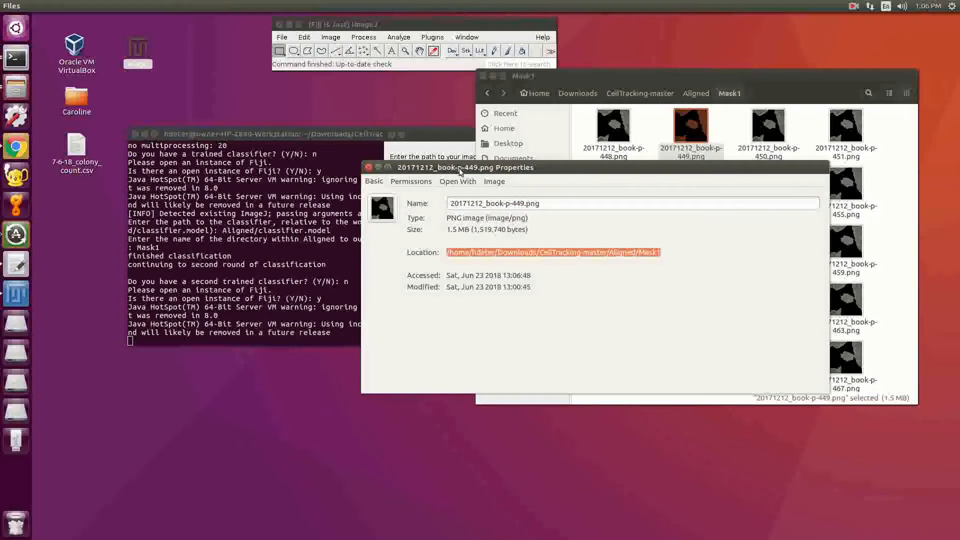
left_click_drag(460, 170, 315, 284)
left_click(418, 179)
key("ctrl+v")
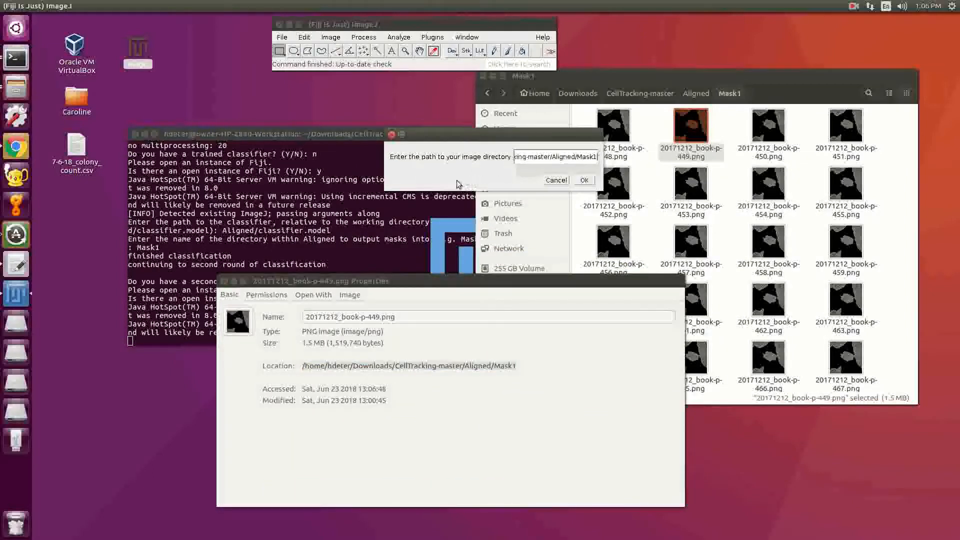
left_click(583, 181)
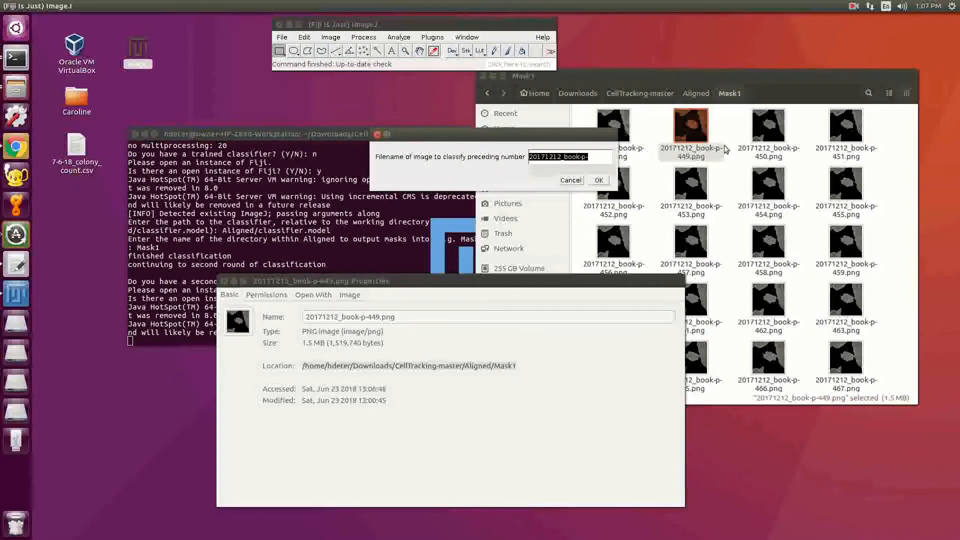
Step: Accept the filename prefix 20171212_book-p-, enter png as the file type, and choose image number 448 for training
left_click(600, 180)
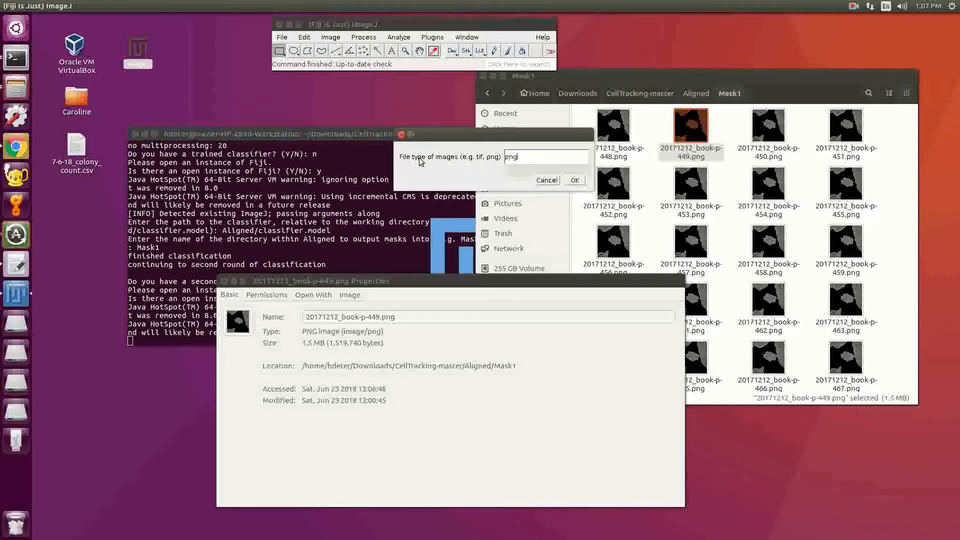
type("png")
left_click(575, 180)
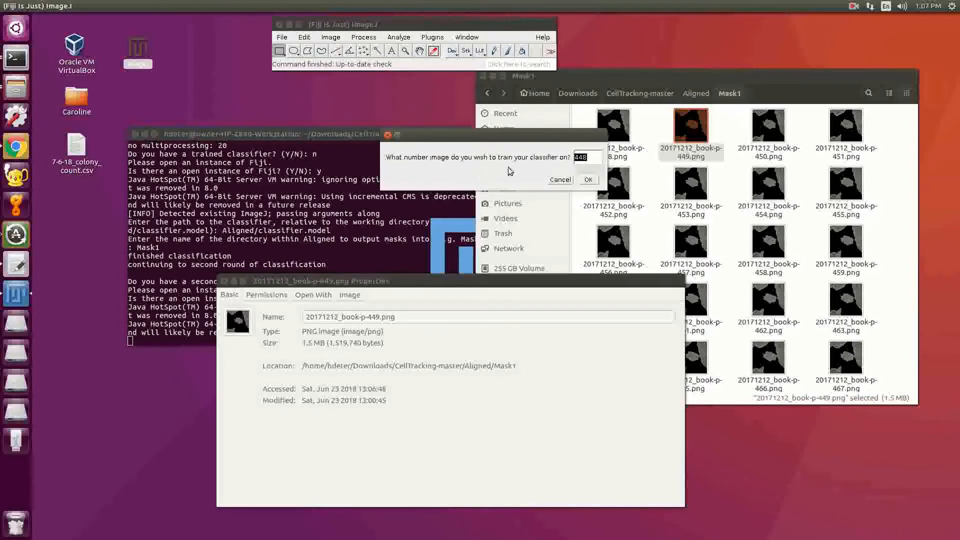
left_click(588, 180)
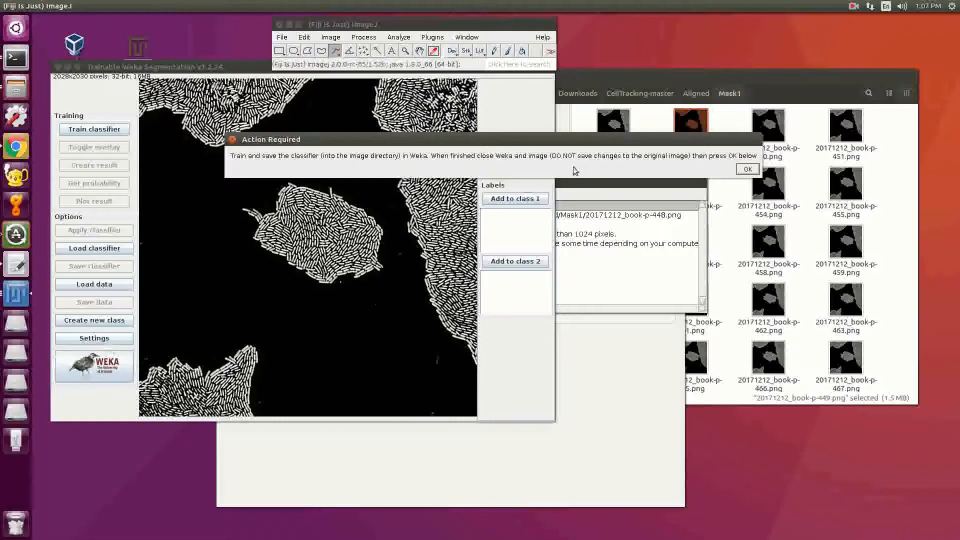
Step: In the segmentation settings, disable Gaussian blur, Membrane projections and Sobel filter, and enable Mean and Variance as training features
left_click_drag(231, 70, 263, 100)
left_click_drag(285, 137, 557, 48)
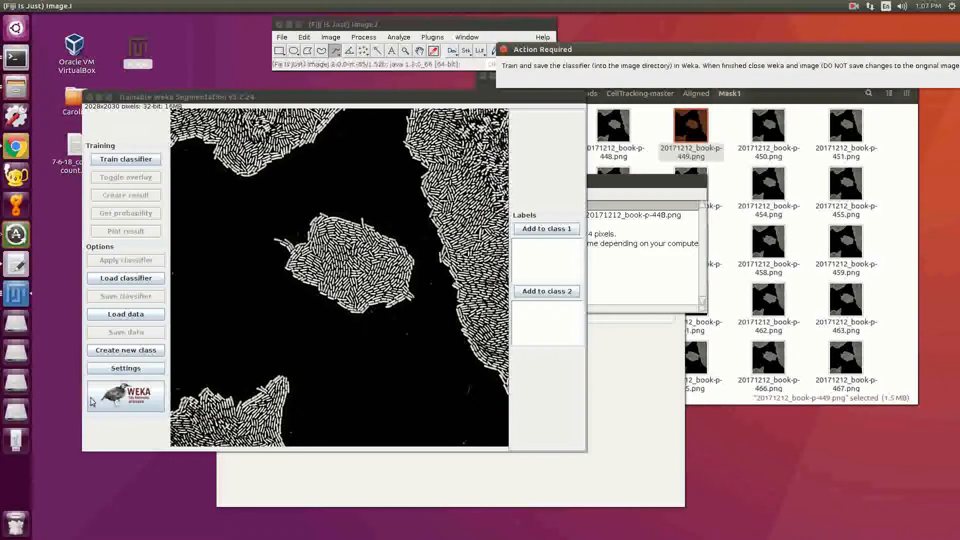
left_click(126, 368)
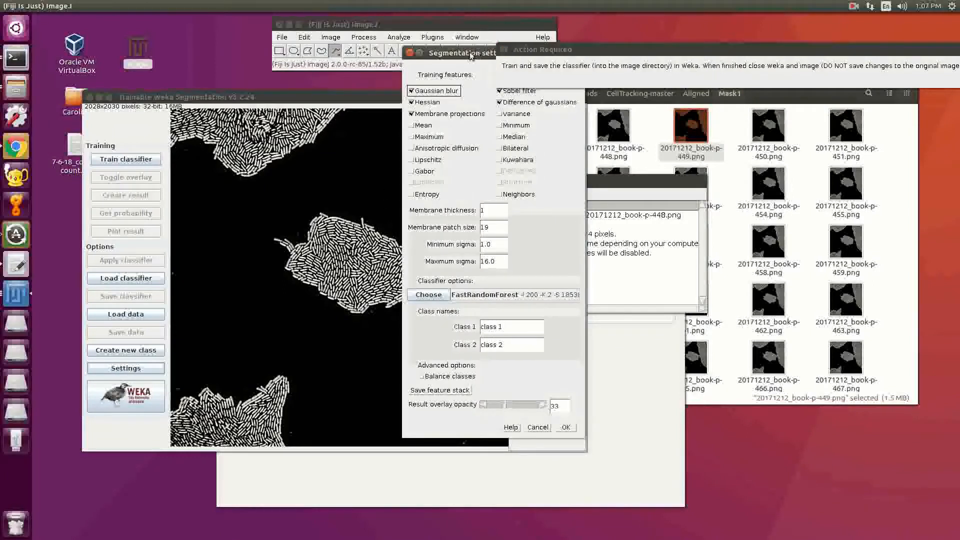
left_click_drag(470, 54, 323, 80)
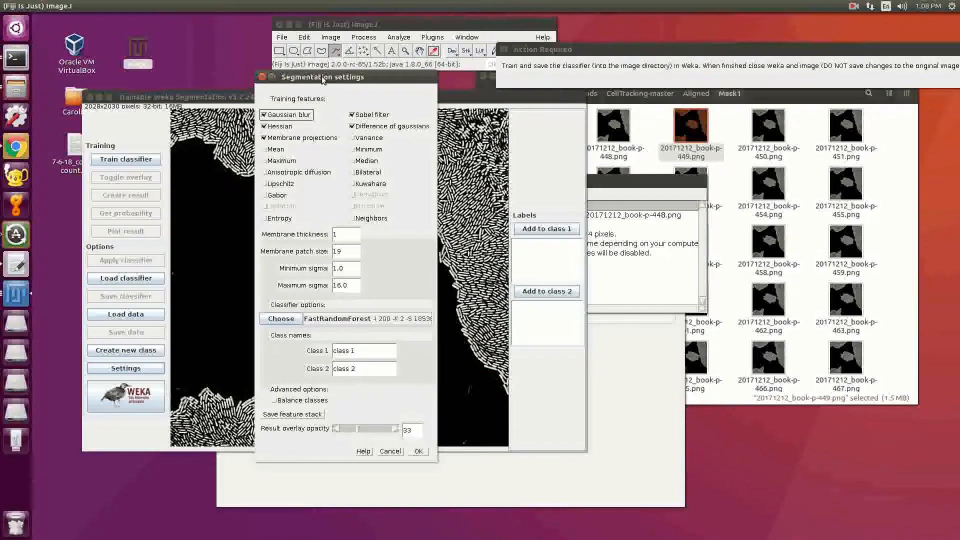
left_click(295, 115)
left_click(283, 139)
left_click(276, 149)
left_click(369, 138)
left_click(371, 115)
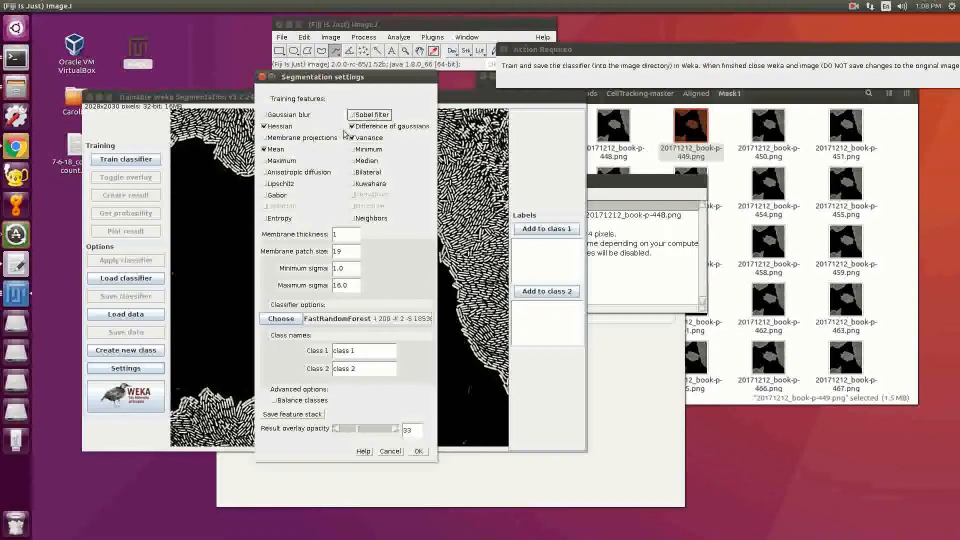
Step: Name class 1 Cell and class 2 Not cell, and apply the segmentation settings
left_click(370, 355)
type("Cekk")
key("Tab")
left_click(370, 355)
type("Cell")
key("Tab")
type("Not")
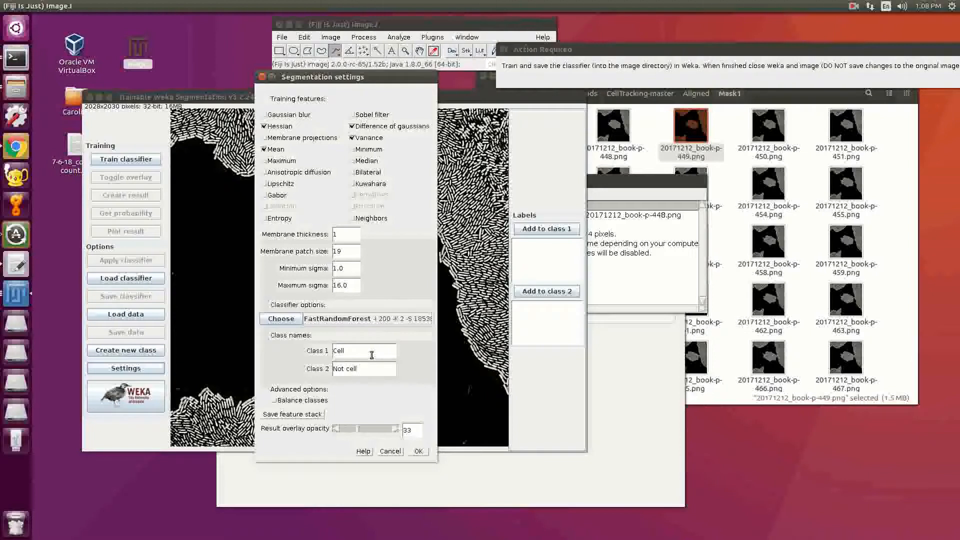
left_click(418, 451)
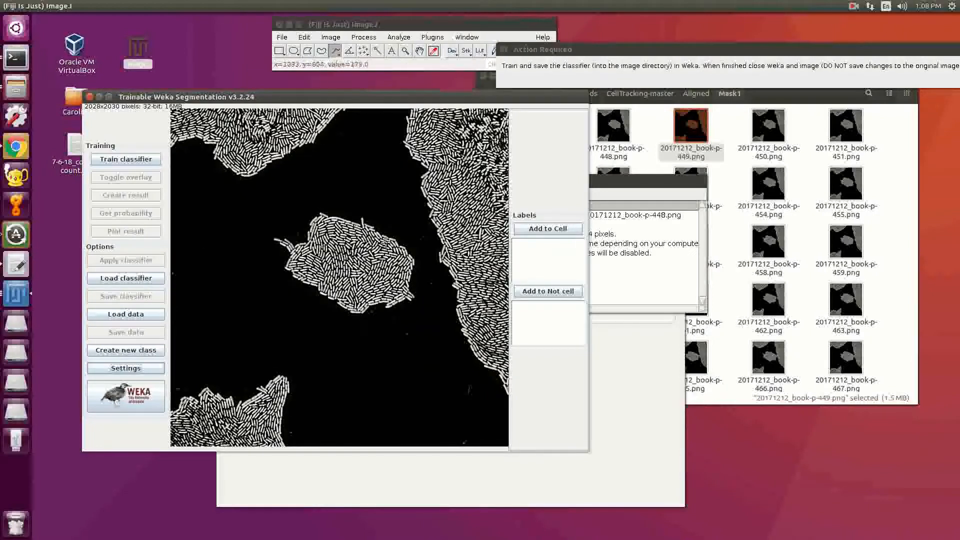
Step: Trace a freehand line along the gaps beneath two cells at the central colony's edge and add it to Not cell
scroll(385, 242, "up", 4)
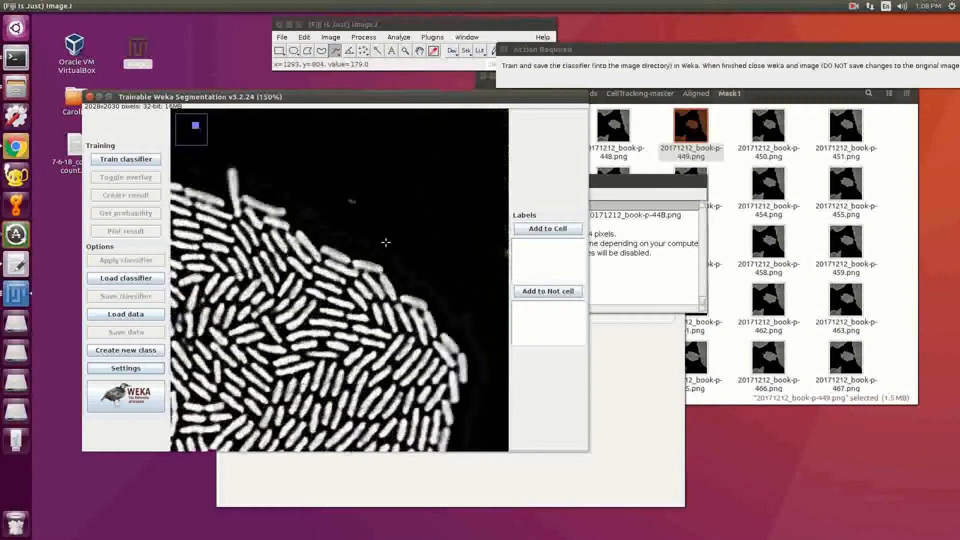
scroll(386, 242, "up", 3)
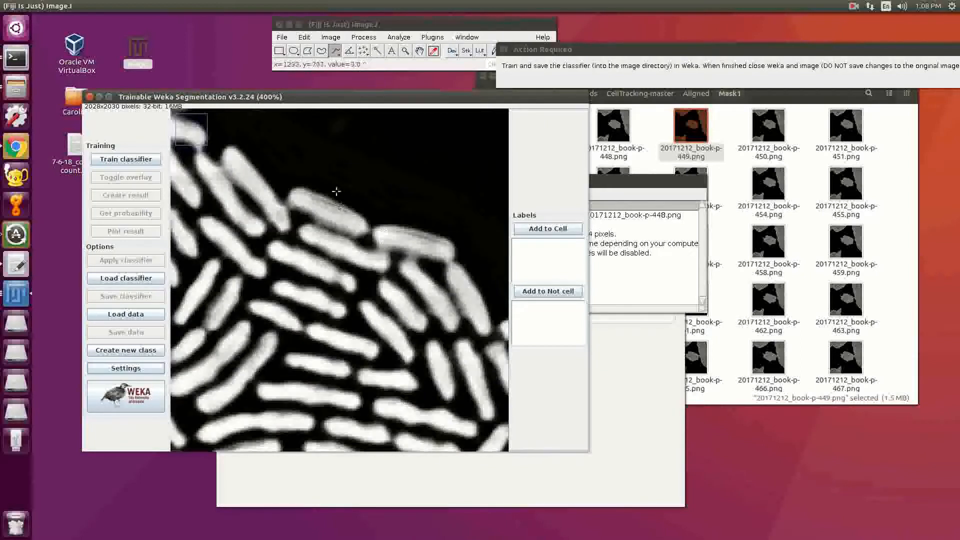
left_click(337, 52)
mouse_move(277, 184)
left_mouse_down()
mouse_move(303, 216)
mouse_move(408, 257)
mouse_move(461, 258)
mouse_move(445, 226)
left_mouse_up()
left_click(548, 291)
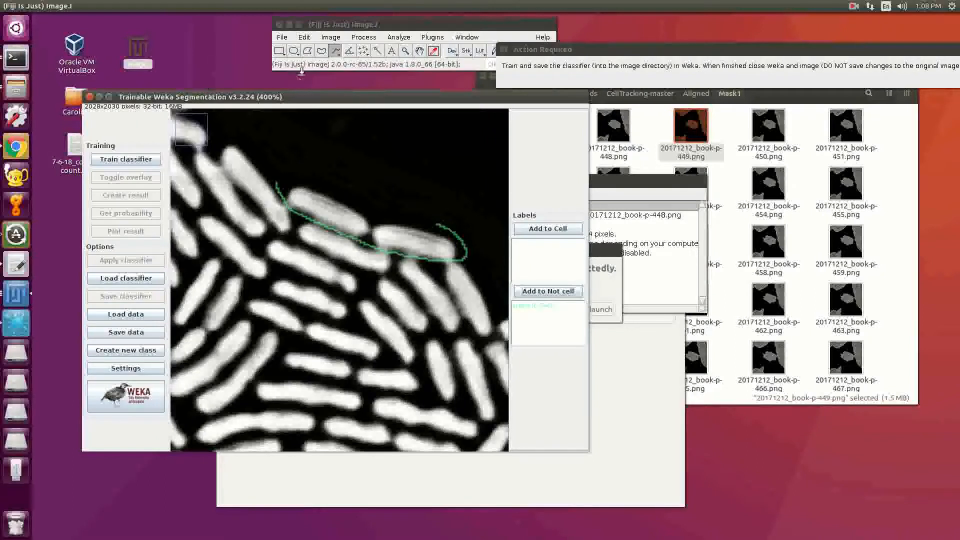
Step: Outline the interior of a nearby cell with a freehand selection and add it to Cell
left_click(321, 50)
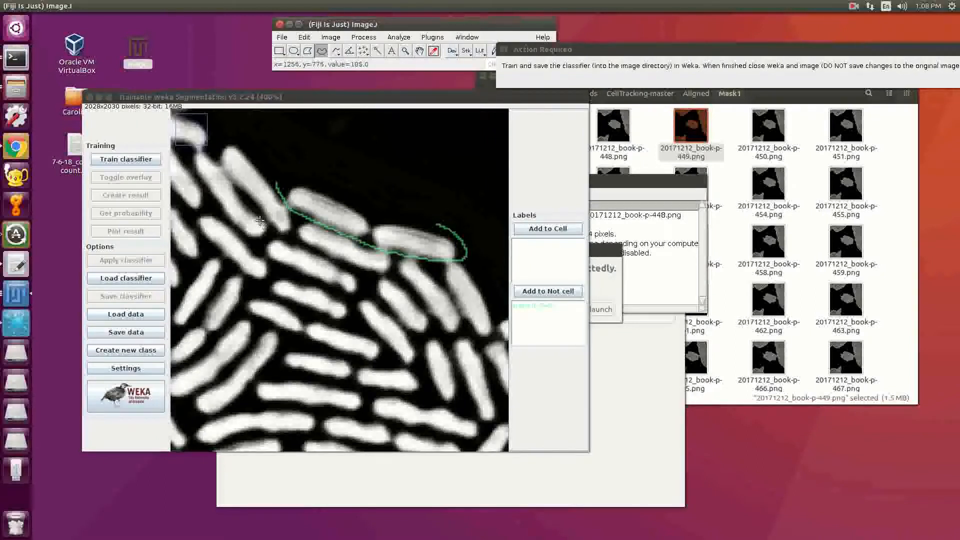
mouse_move(349, 279)
left_mouse_down()
mouse_move(275, 246)
mouse_move(274, 259)
mouse_move(354, 287)
left_mouse_up()
left_click(548, 228)
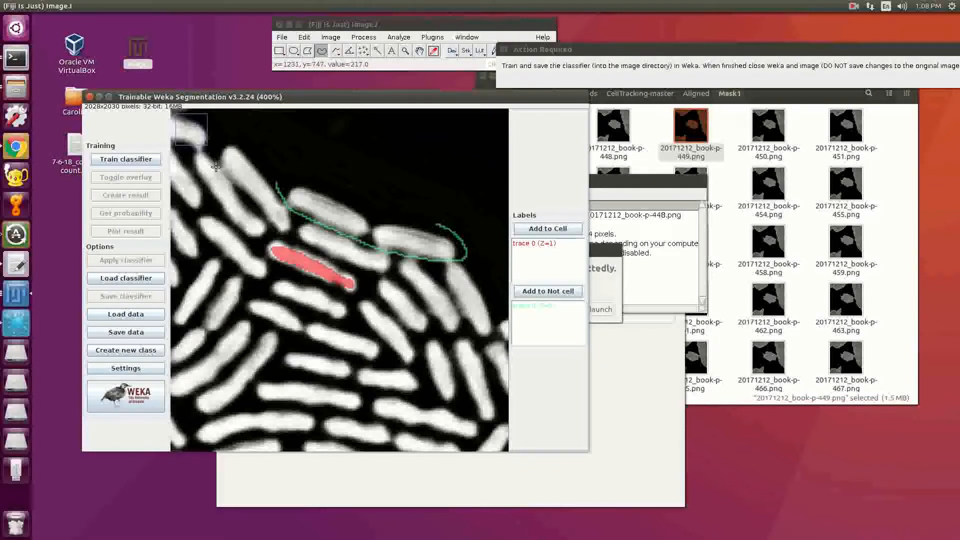
Step: Trace the dark border around another edge cell as Not cell, and outline that cell's interior as Cell
key("plus")
left_click(336, 51)
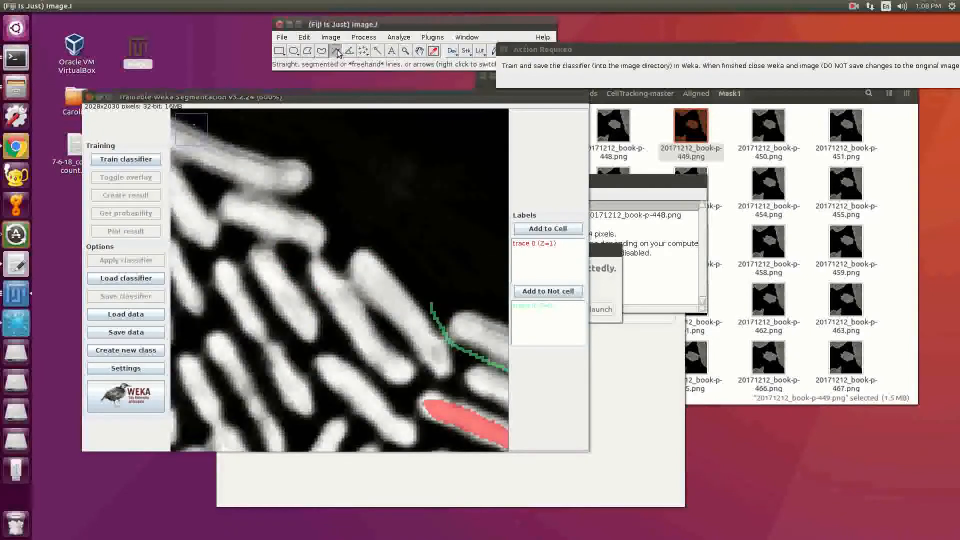
mouse_move(344, 213)
left_mouse_down()
mouse_move(213, 183)
mouse_move(210, 211)
mouse_move(249, 239)
mouse_move(286, 252)
mouse_move(332, 248)
left_mouse_up()
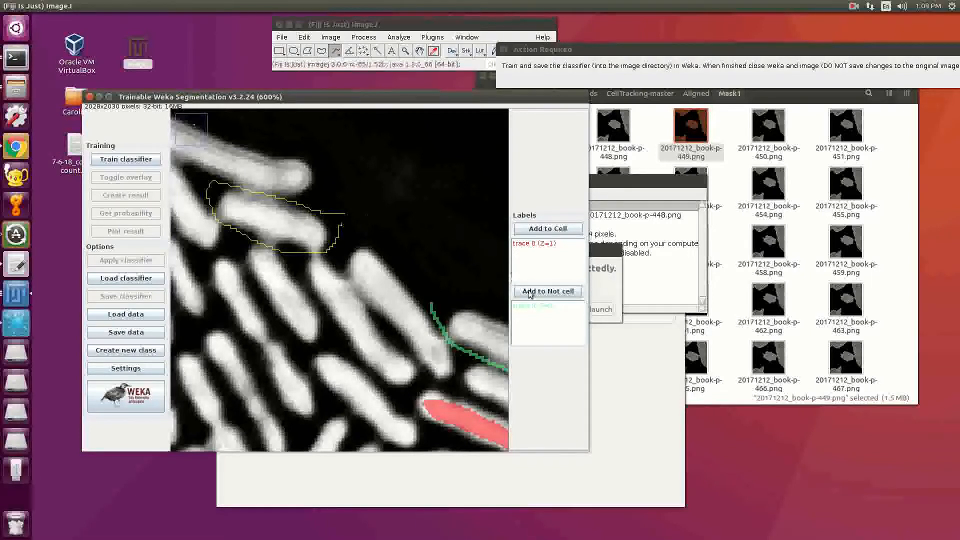
left_click(546, 291)
left_click(322, 52)
mouse_move(319, 230)
left_mouse_down()
mouse_move(255, 201)
mouse_move(227, 207)
mouse_move(319, 236)
left_mouse_up()
left_click(558, 231)
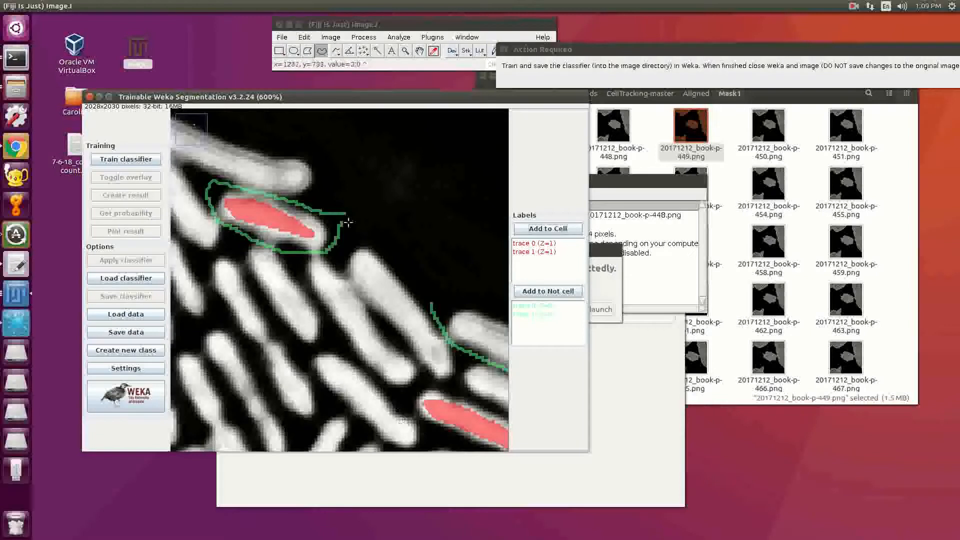
Step: Mark a rectangle of empty background near the image's lower right corner and add it to Not cell
key("minus")
key("minus")
key("minus")
key("minus")
key("minus")
key("minus")
key("minus")
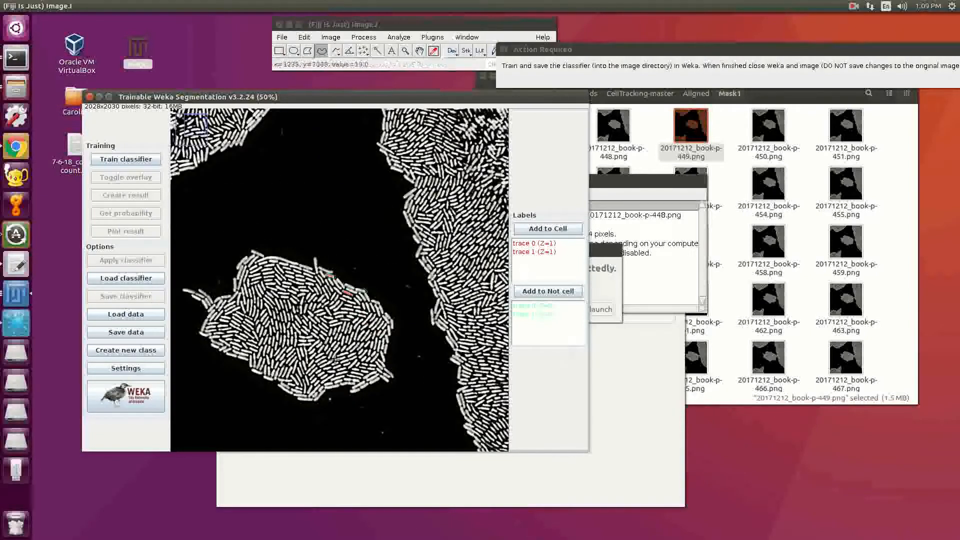
key("minus")
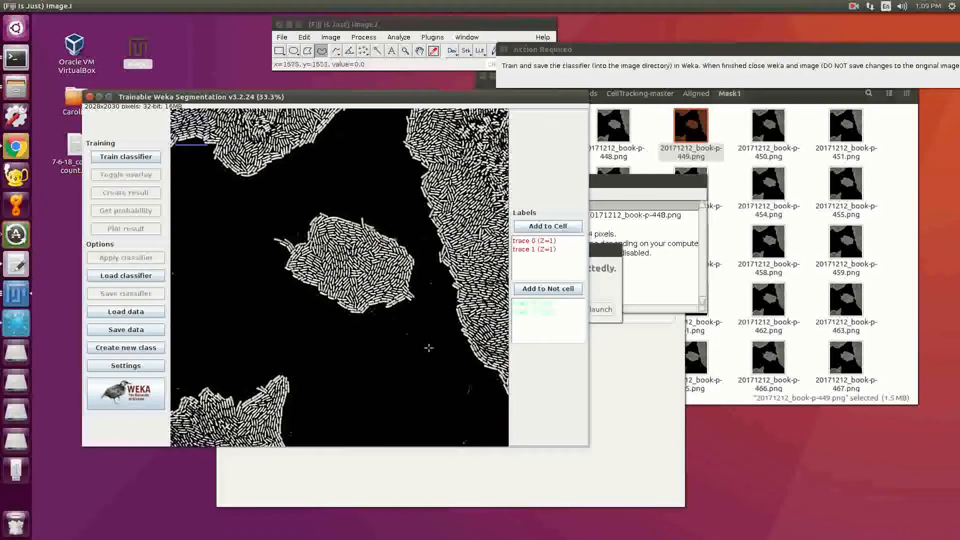
left_click(279, 50)
mouse_move(428, 377)
left_mouse_down()
mouse_move(452, 427)
mouse_move(481, 453)
left_mouse_up()
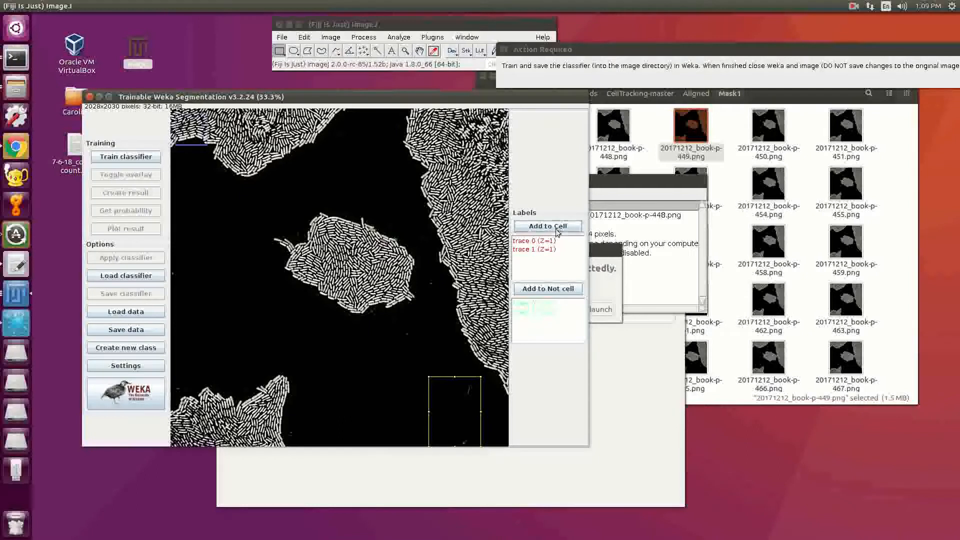
left_click(552, 292)
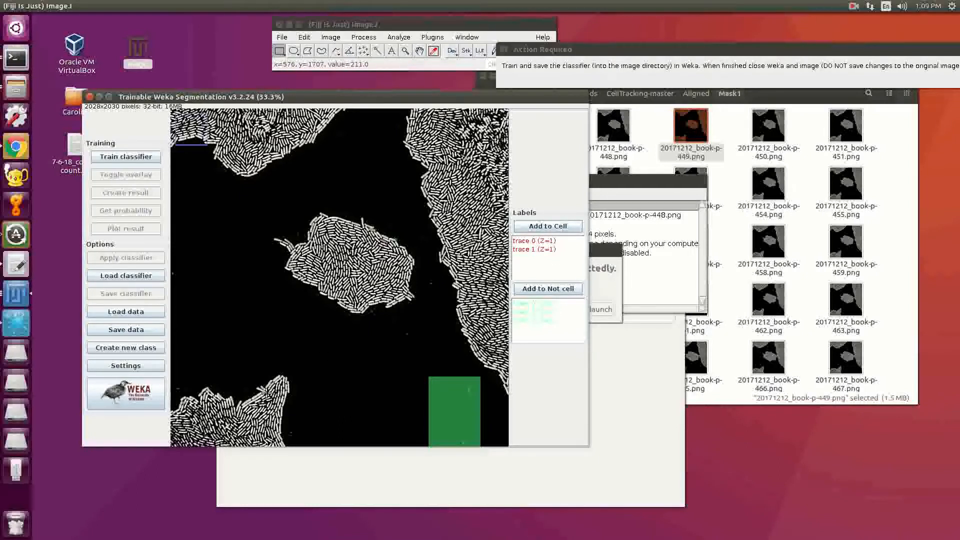
Step: Trace a freehand line around a protruding cell at the tip of the lower left colony and add it to Not cell
scroll(267, 393, "up", 5, "ctrl")
scroll(266, 392, "up", 3, "ctrl")
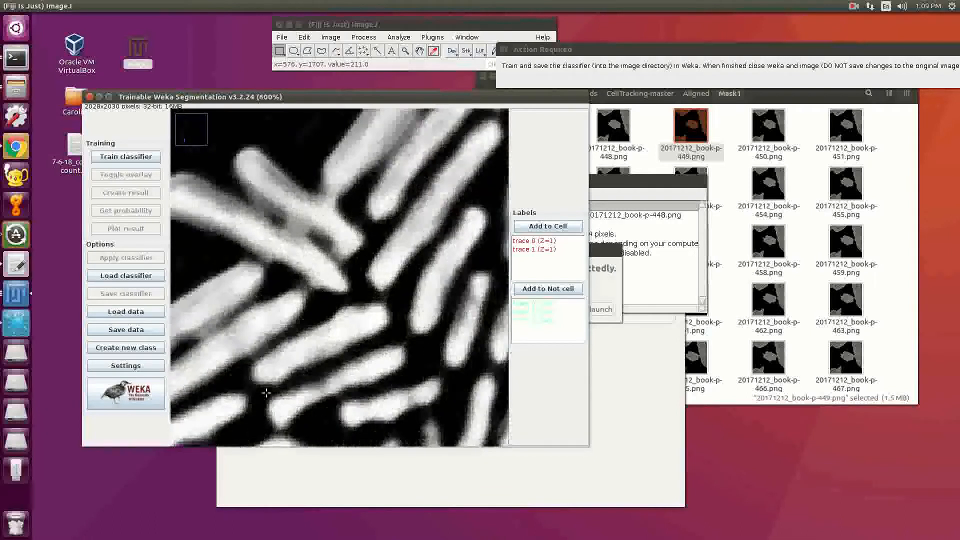
scroll(267, 393, "down", 1)
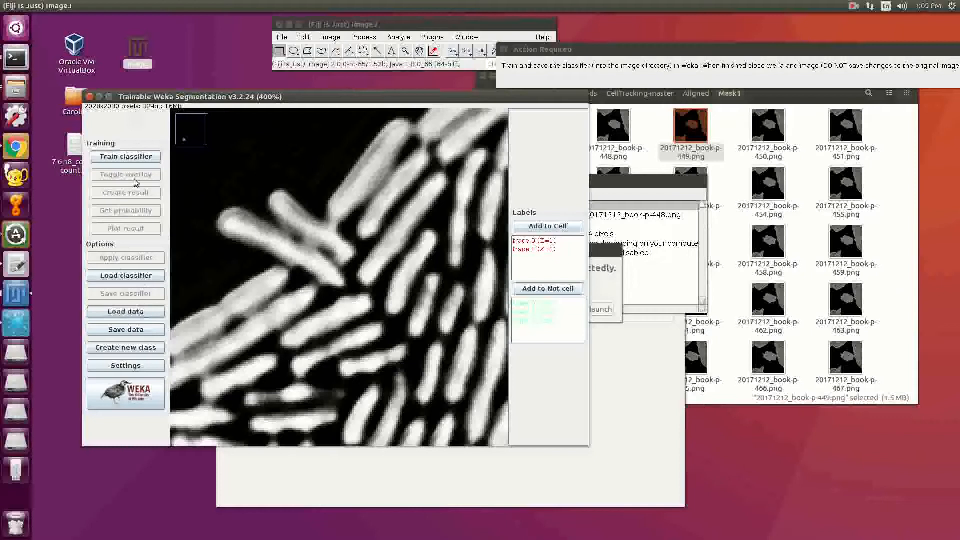
left_click(336, 52)
mouse_move(357, 246)
left_mouse_down()
mouse_move(285, 179)
mouse_move(350, 241)
mouse_move(358, 261)
mouse_move(340, 269)
mouse_move(257, 202)
mouse_move(259, 186)
left_mouse_up()
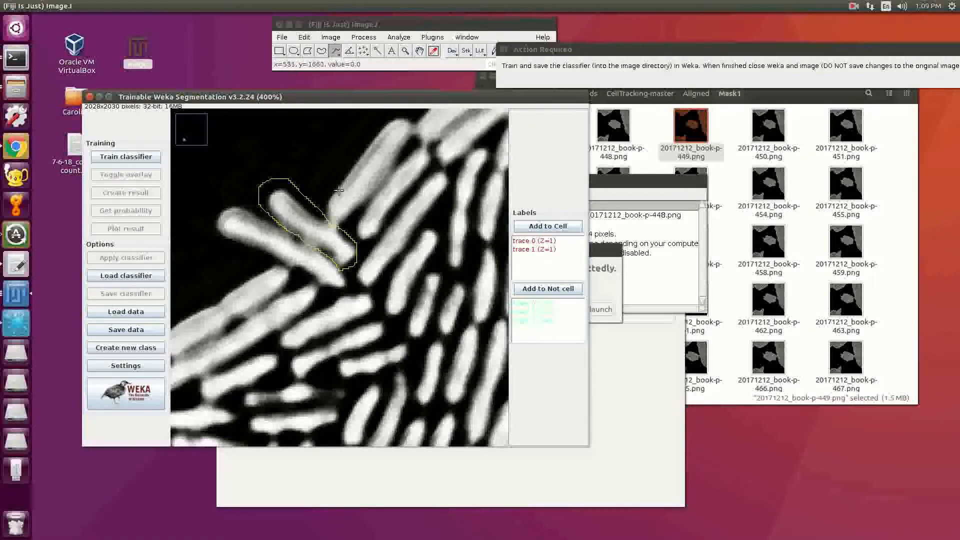
left_click(545, 291)
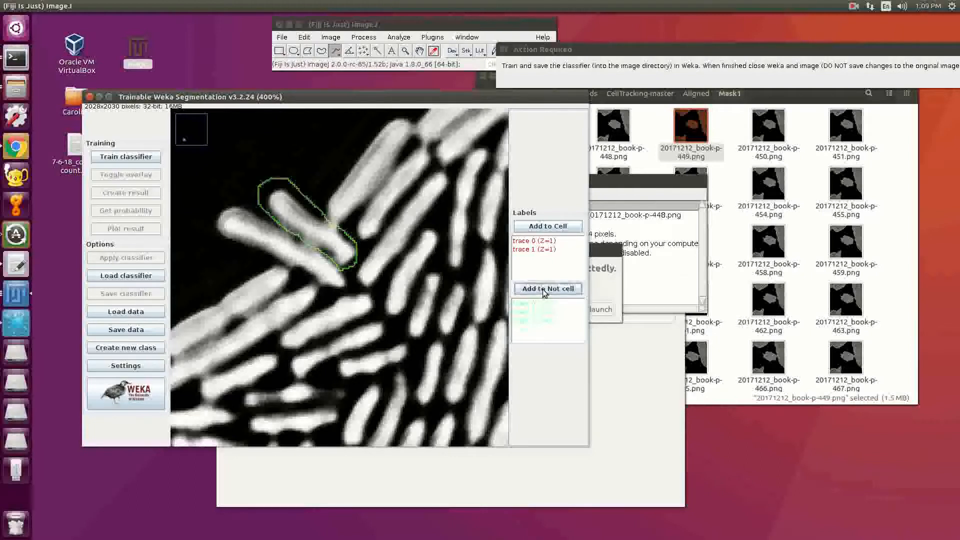
Step: Outline the protruding cell's interior, add it to Cell, and start training the classifier
left_click(322, 50)
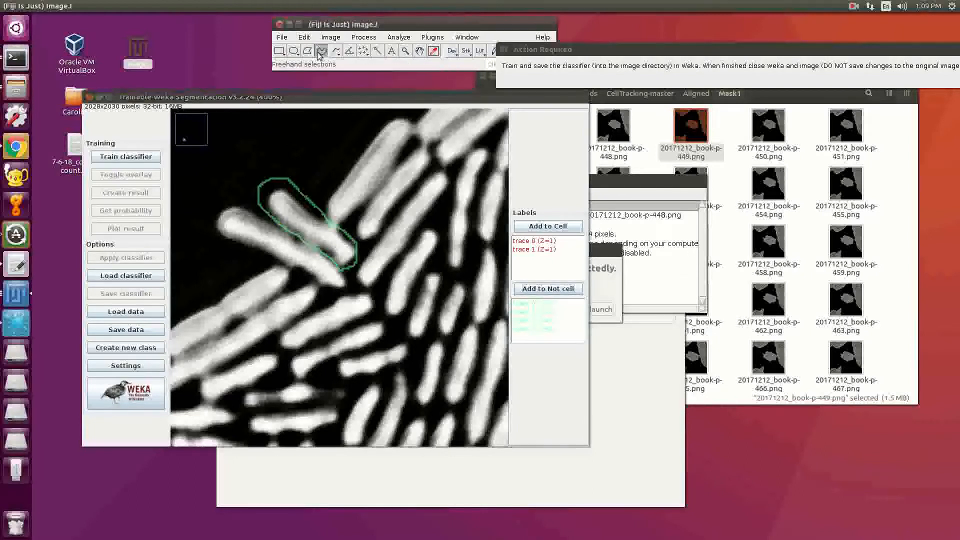
mouse_move(350, 254)
left_mouse_down()
mouse_move(280, 200)
mouse_move(346, 257)
left_mouse_up()
left_click(548, 226)
left_click(134, 161)
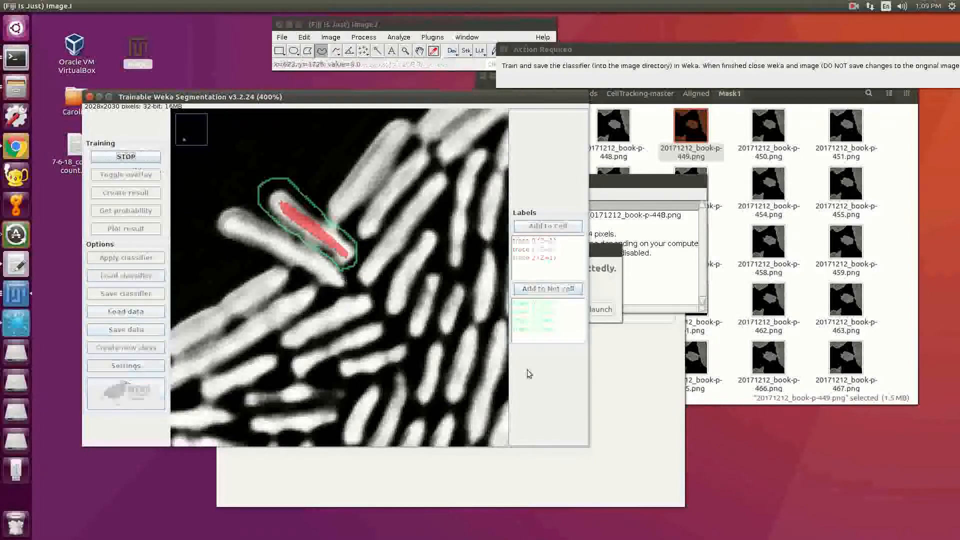
Step: Save the trained classifier as classifier2.model in the Mask1 folder inside Aligned
scroll(372, 308, "down", 6)
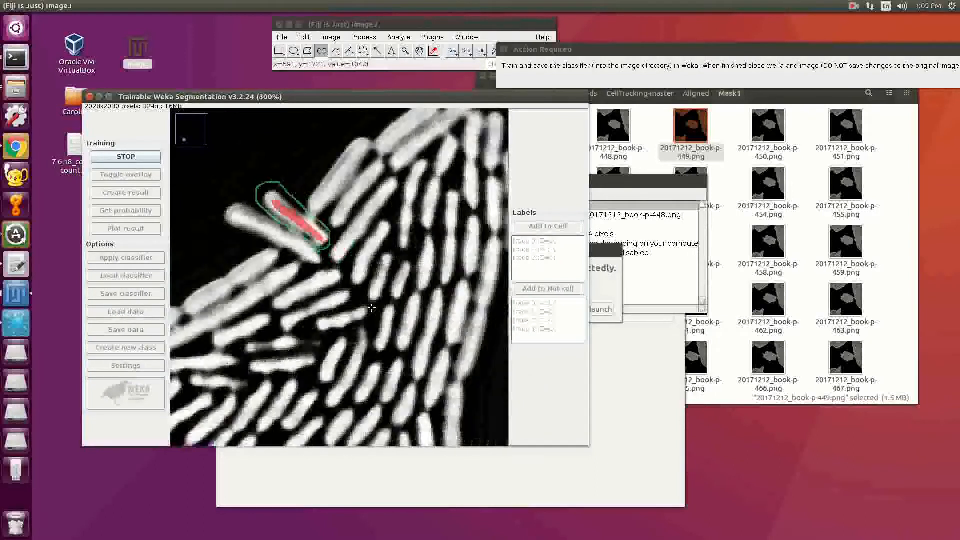
scroll(372, 308, "down", 1)
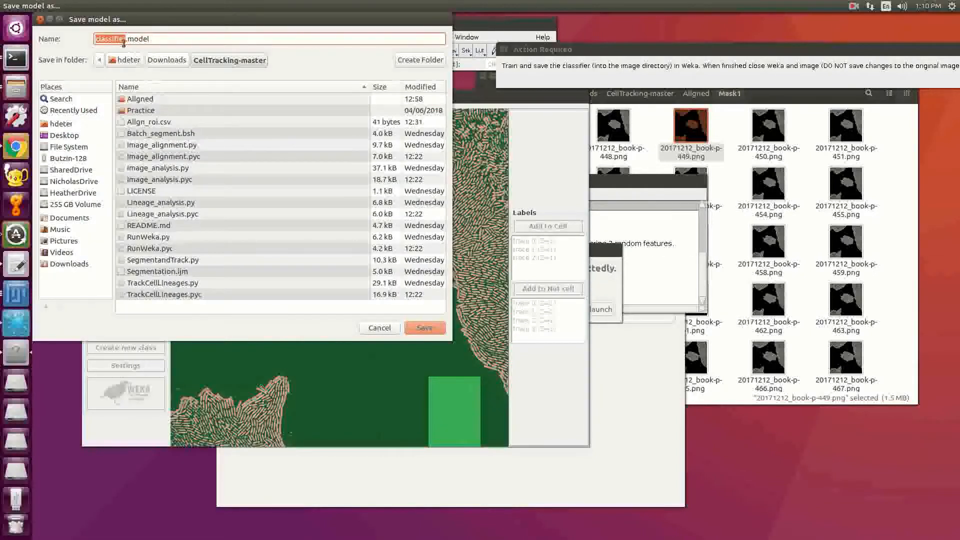
left_click(124, 41)
type("2.model")
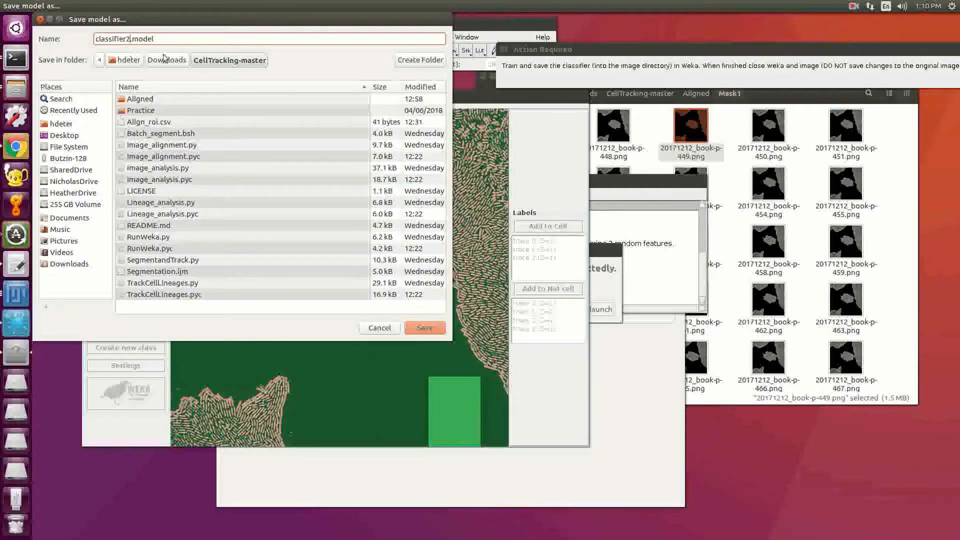
double_click(142, 100)
double_click(162, 102)
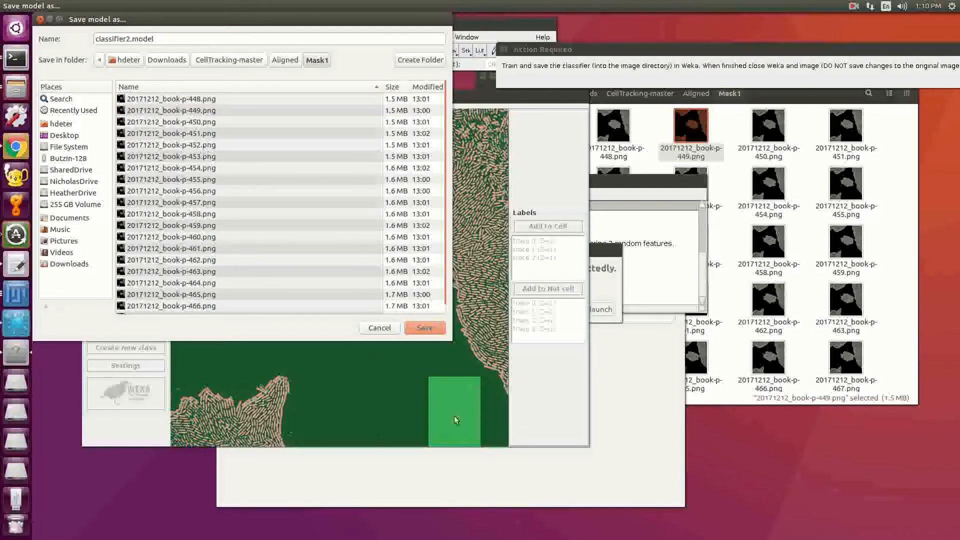
left_click(422, 328)
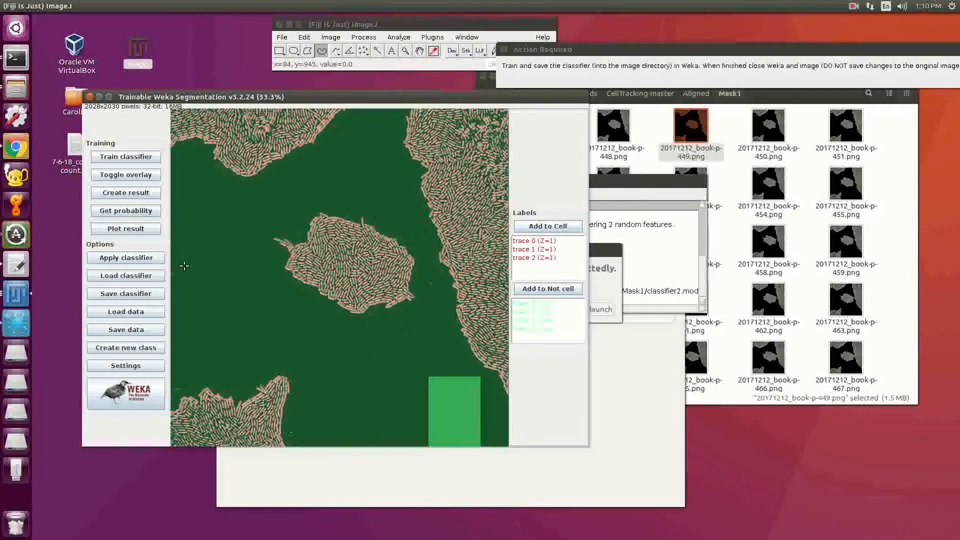
Step: Save the training data as data2.arff in the Mask1 folder
left_click(129, 330)
left_click(110, 38)
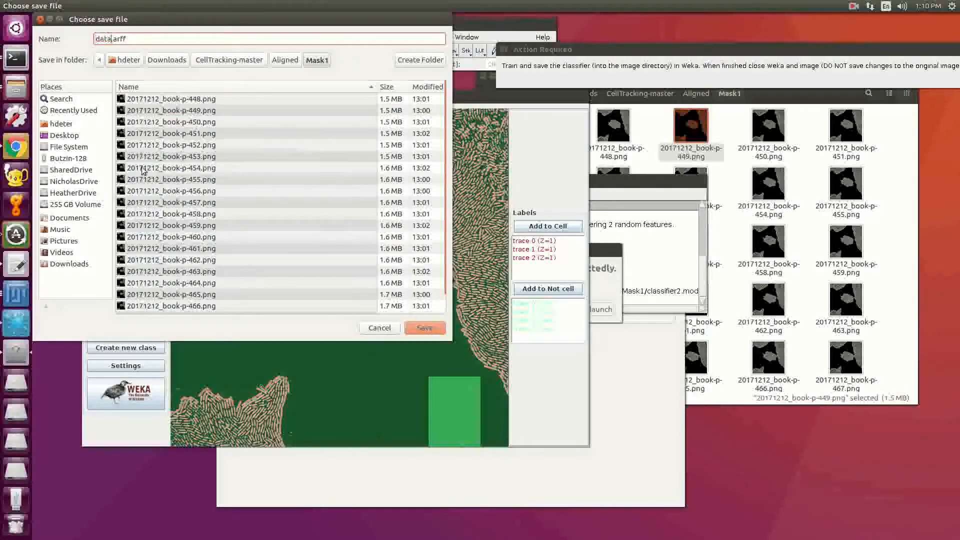
type("2")
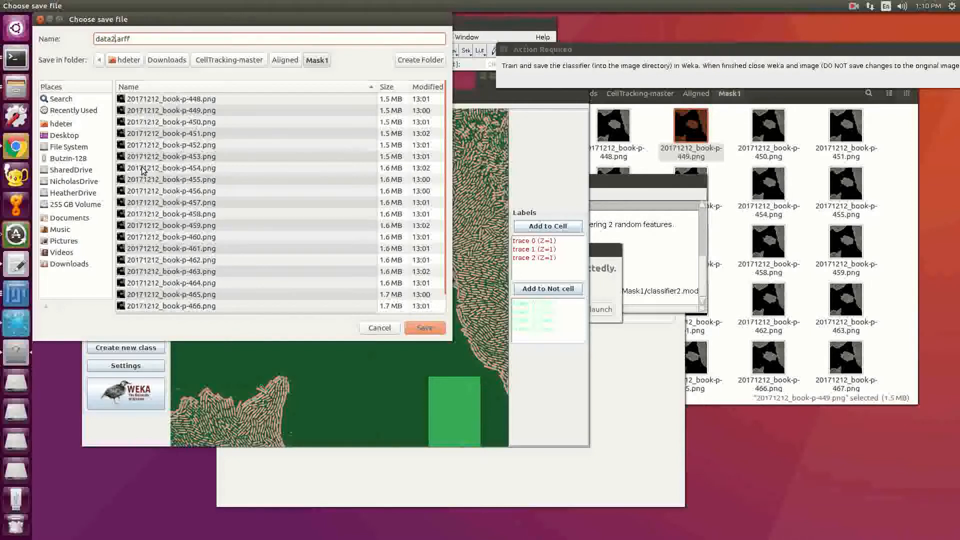
left_click(416, 328)
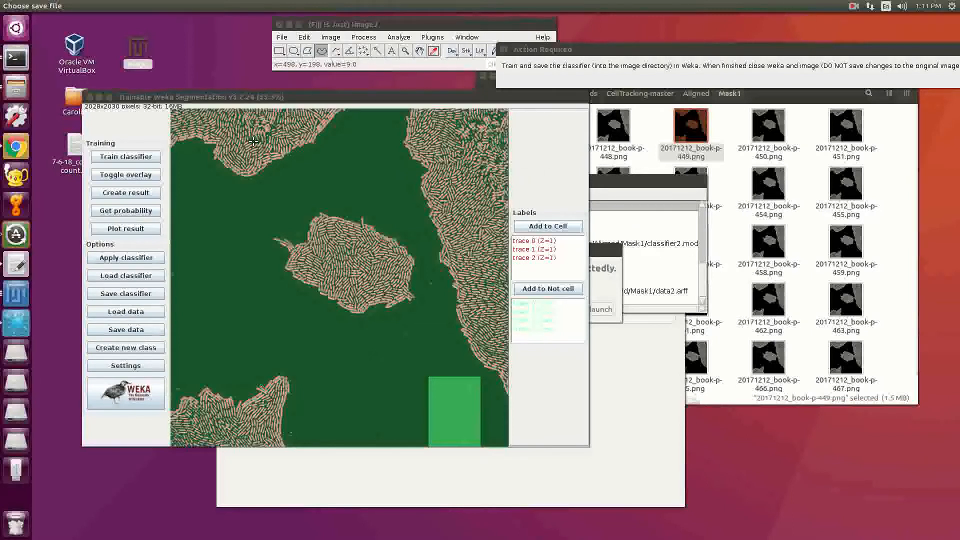
Step: Close the Weka segmentation window and the image 20171212_book-p-448.png without saving changes to the image
left_click_drag(667, 48, 358, 146)
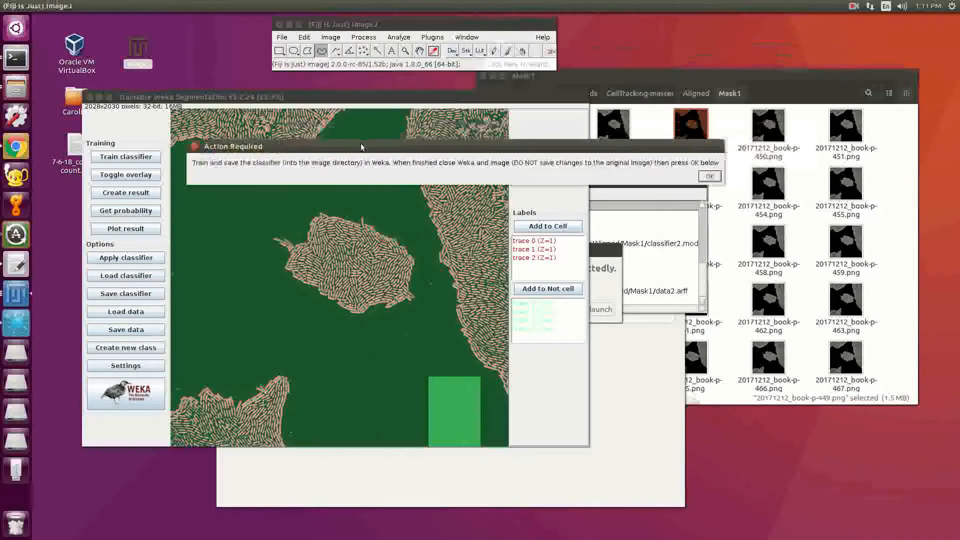
left_click(89, 97)
left_click(52, 46)
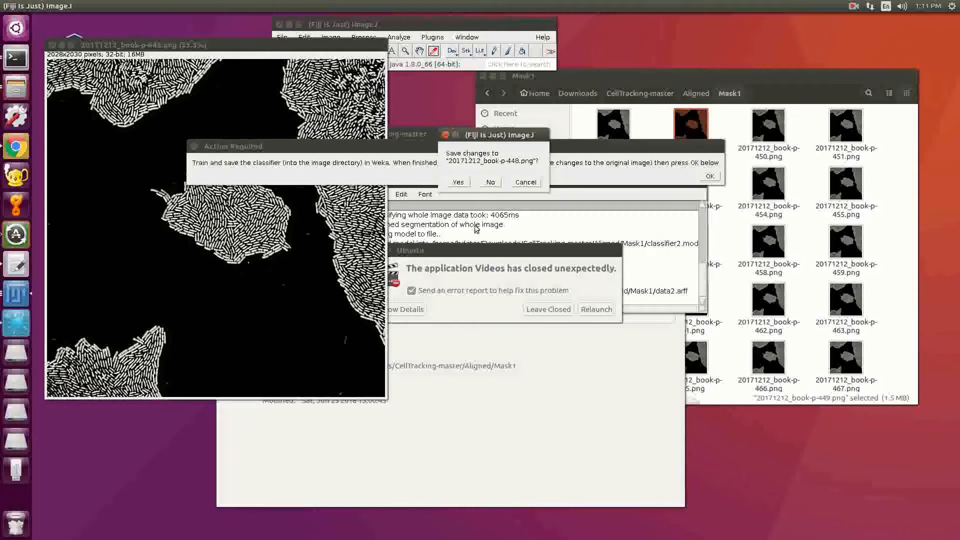
left_click(491, 182)
Step: Dismiss the Videos crash report, leaving that application closed, and confirm the prompt about training and saving the classifier
left_click(460, 252)
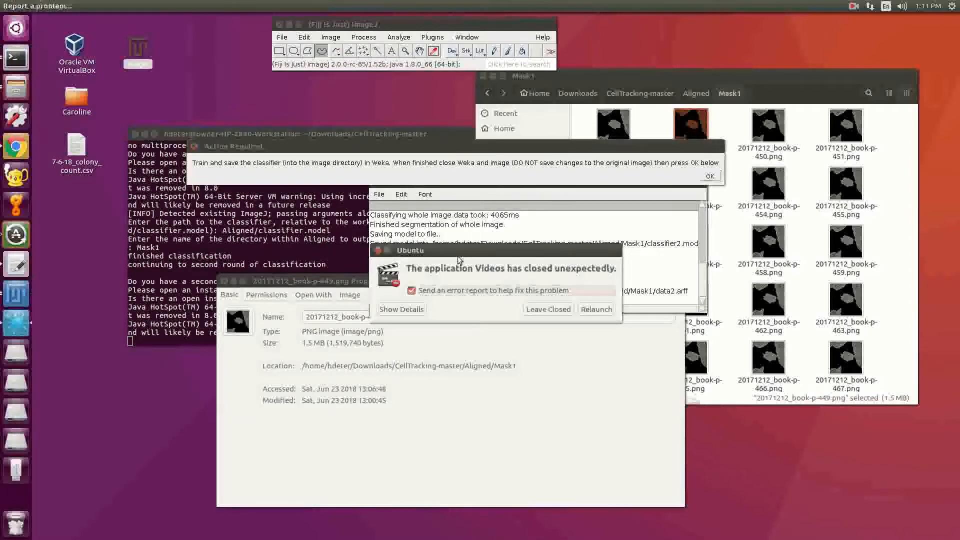
left_click(548, 309)
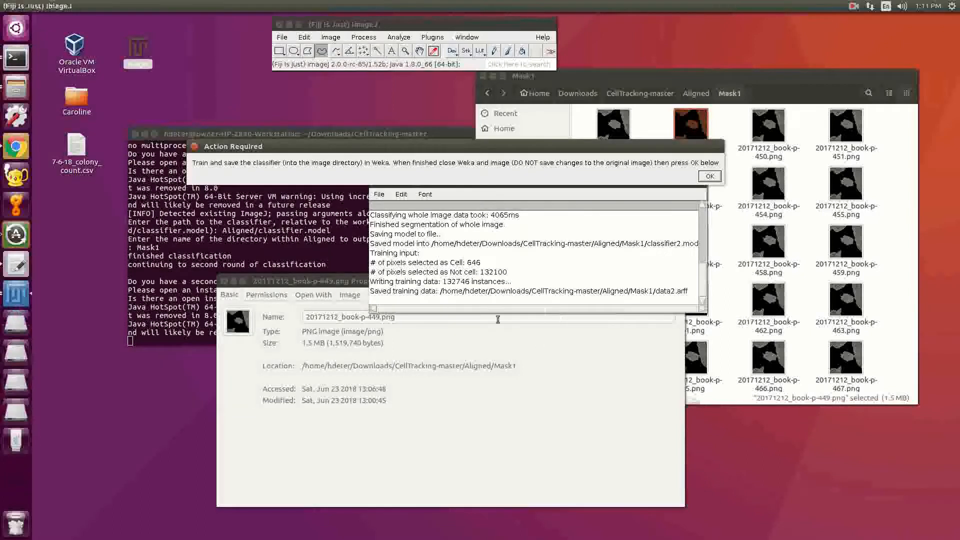
left_click_drag(409, 153, 266, 203)
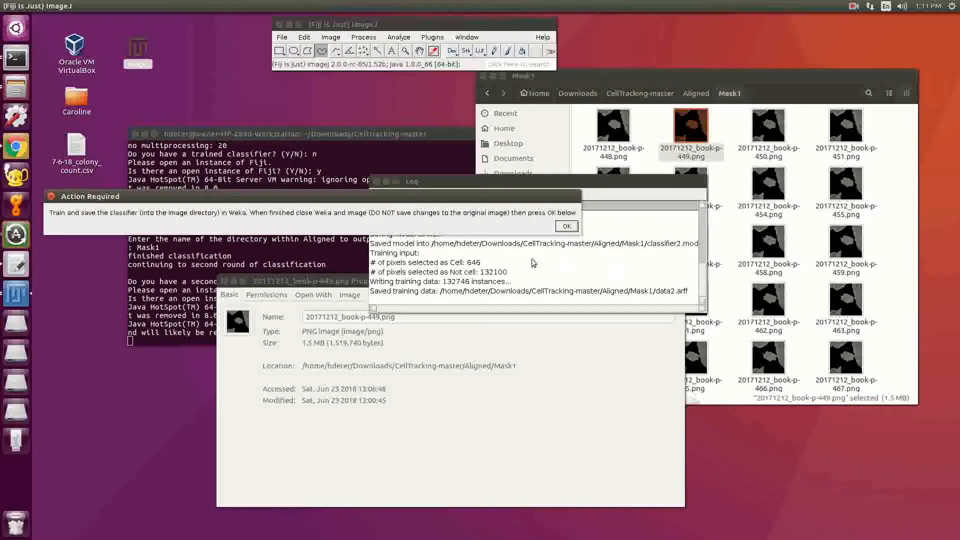
left_click(565, 226)
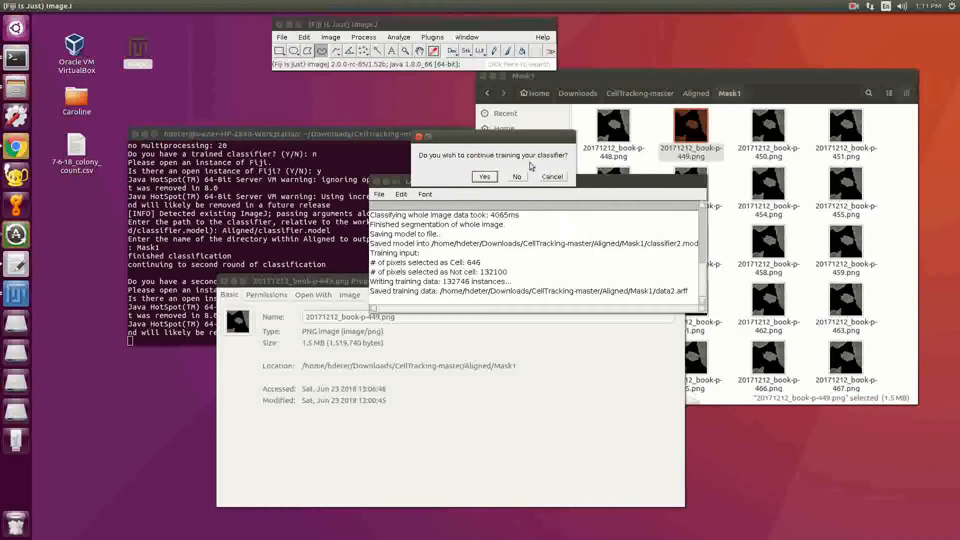
Step: Choose to continue training the classifier, using image number 449
left_click(484, 177)
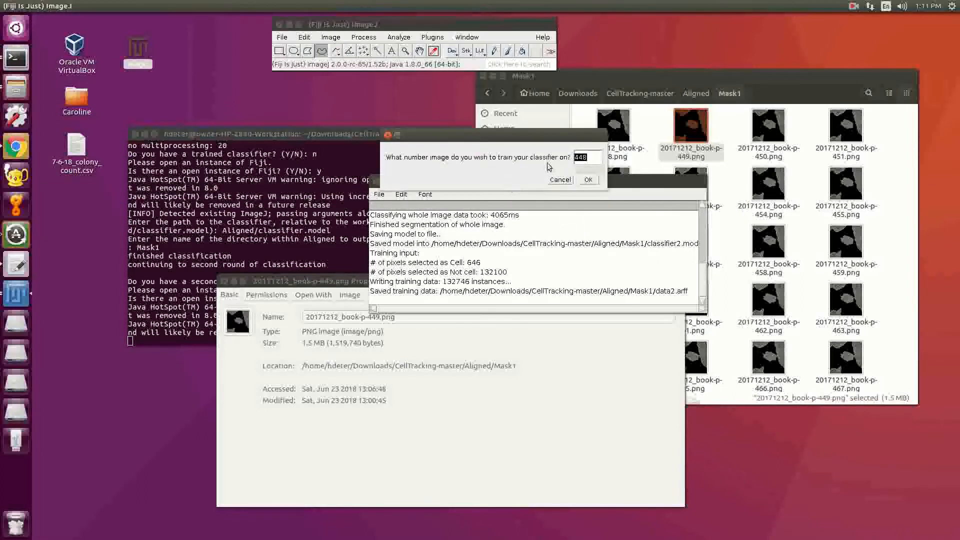
type("4")
type("49")
left_click(588, 179)
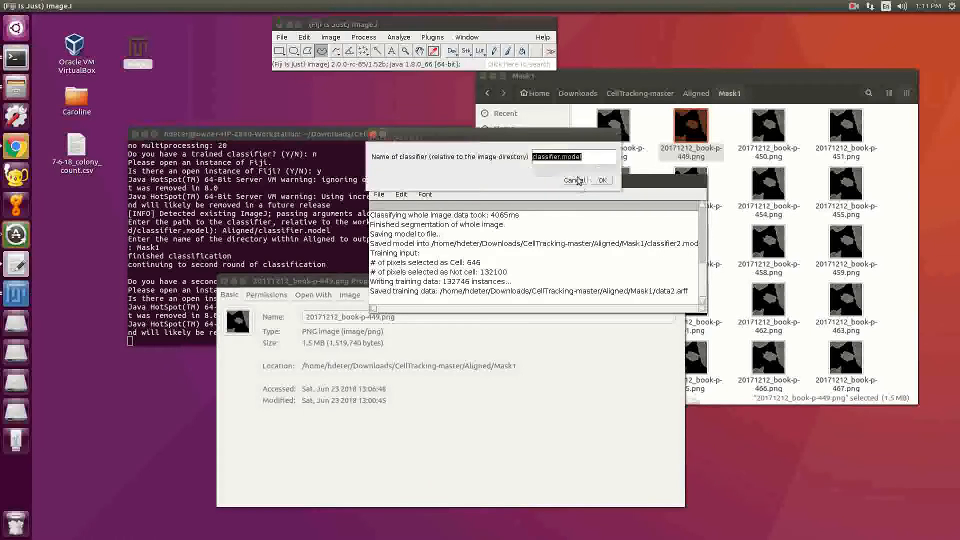
Step: Confirm the classifier name and set the training data file to data2.arff for the continued training
left_click(559, 156)
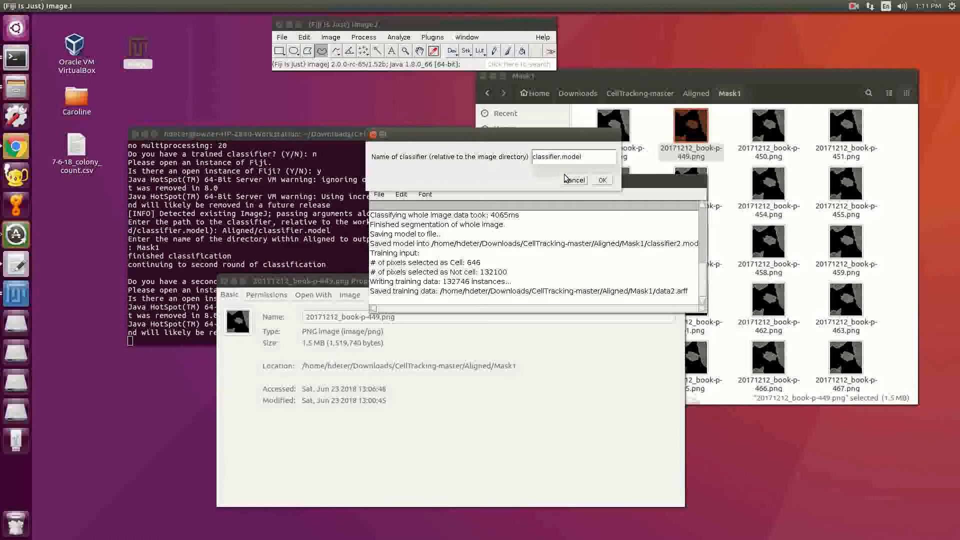
key("Return")
left_click(544, 155)
type("2.arff")
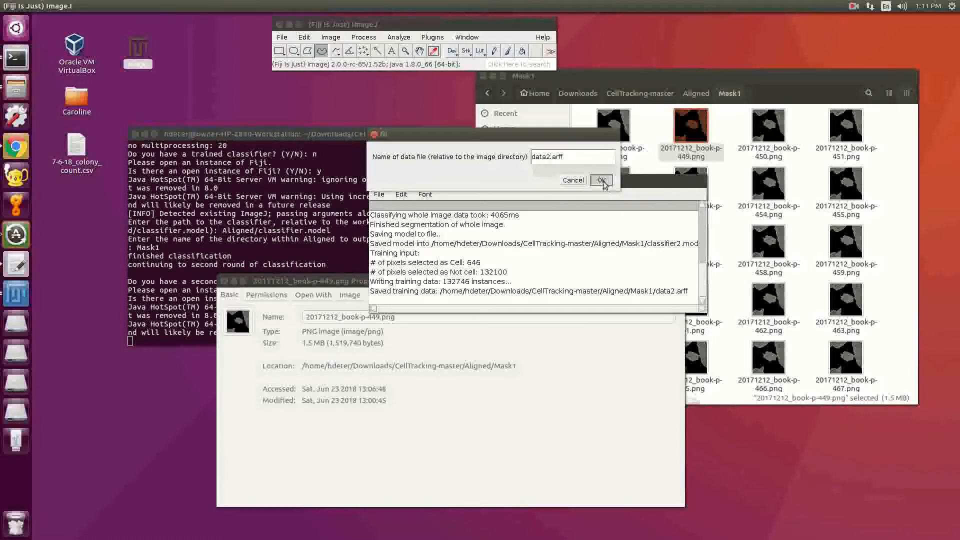
left_click(603, 181)
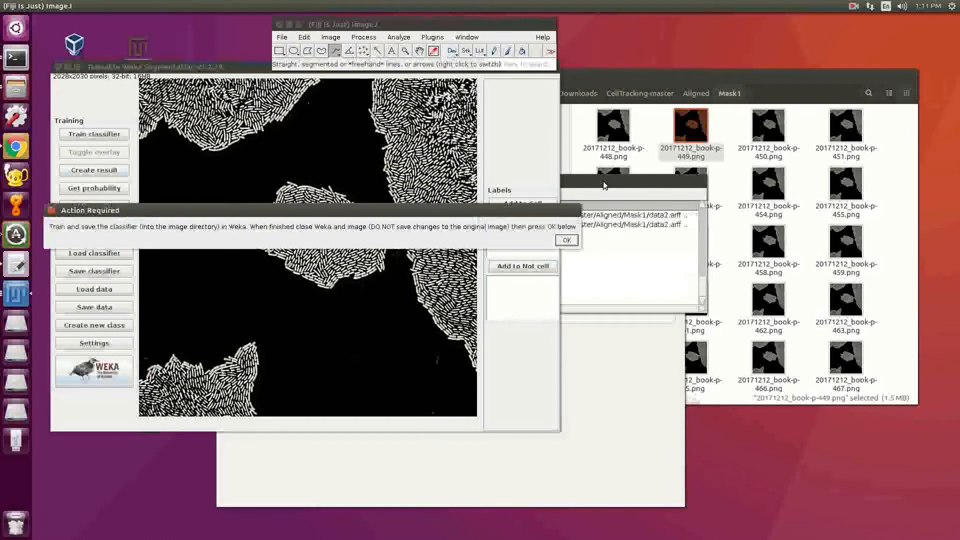
Step: Move the training prompt clear of the segmentation overlay, confirm it, and decline further classifier training
left_click_drag(406, 210, 697, 346)
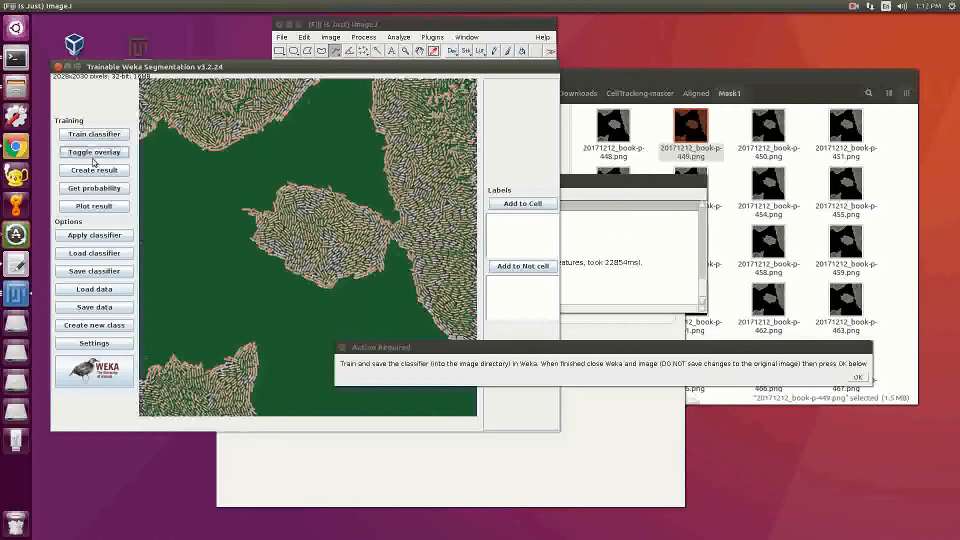
left_click_drag(403, 354, 425, 456)
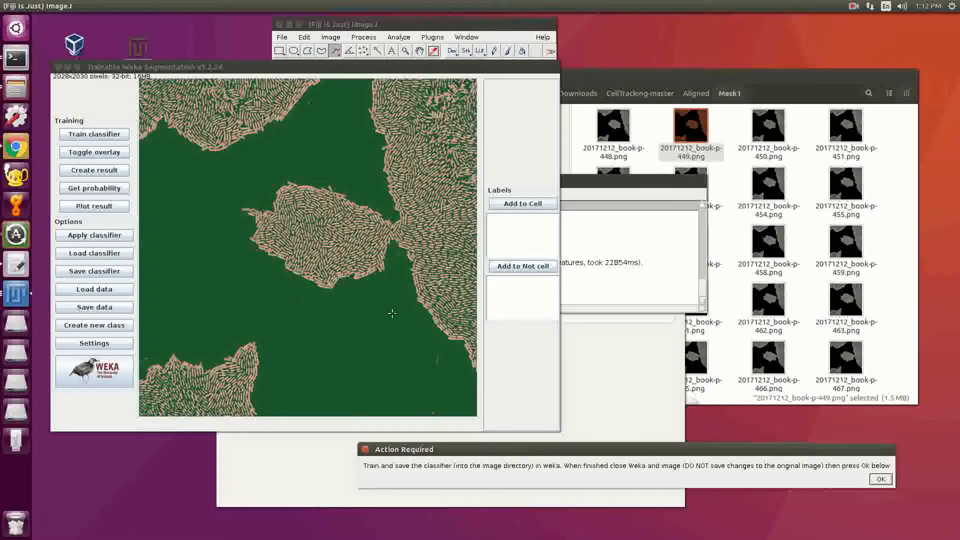
left_click_drag(499, 456, 343, 285)
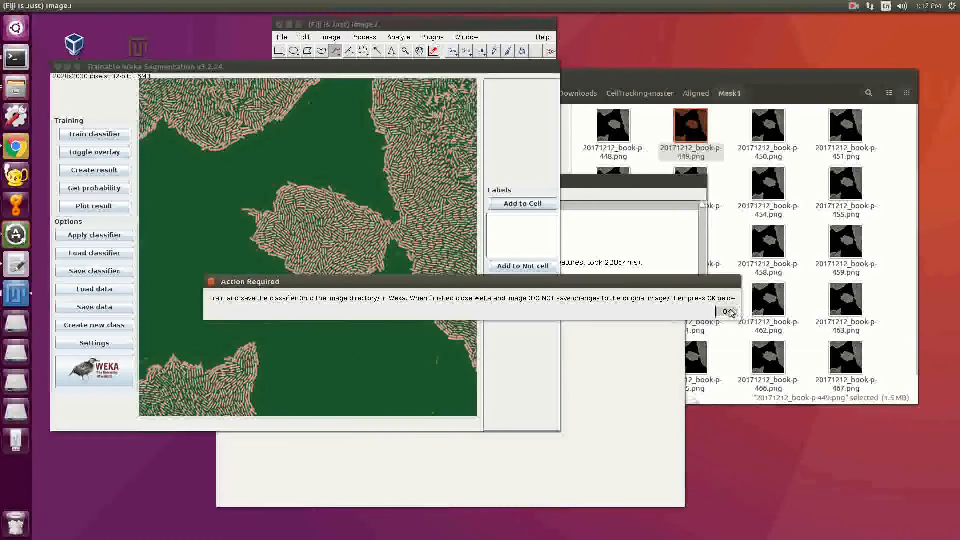
left_click(728, 310)
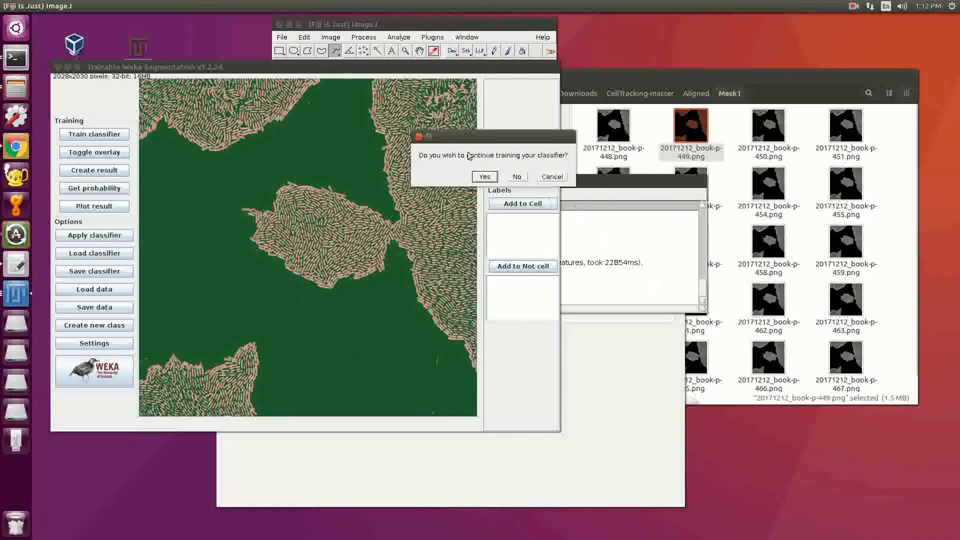
left_click(517, 177)
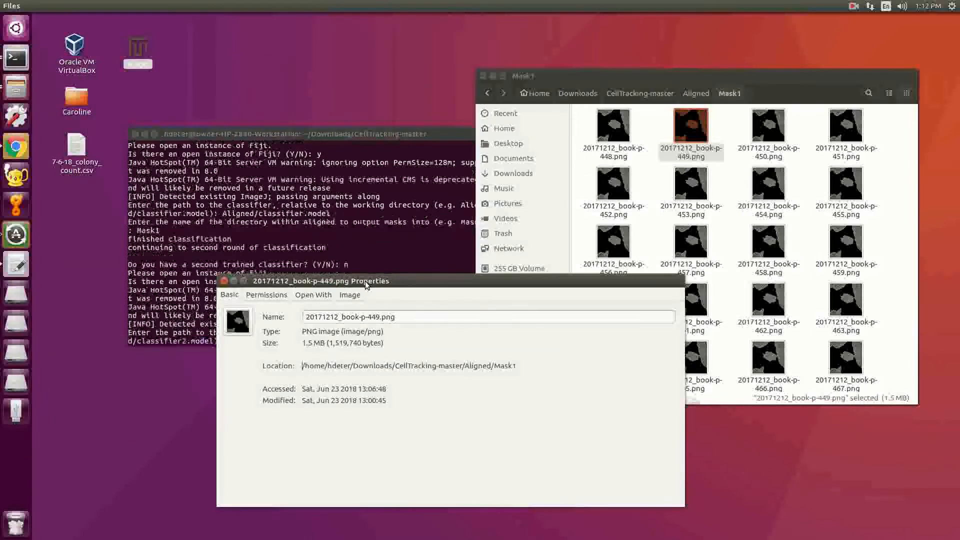
Step: In the terminal, enter Aligned/Mask1/classifier2.model as the classifier path and Mask2 as the output directory to run the second classification round
left_click(316, 218)
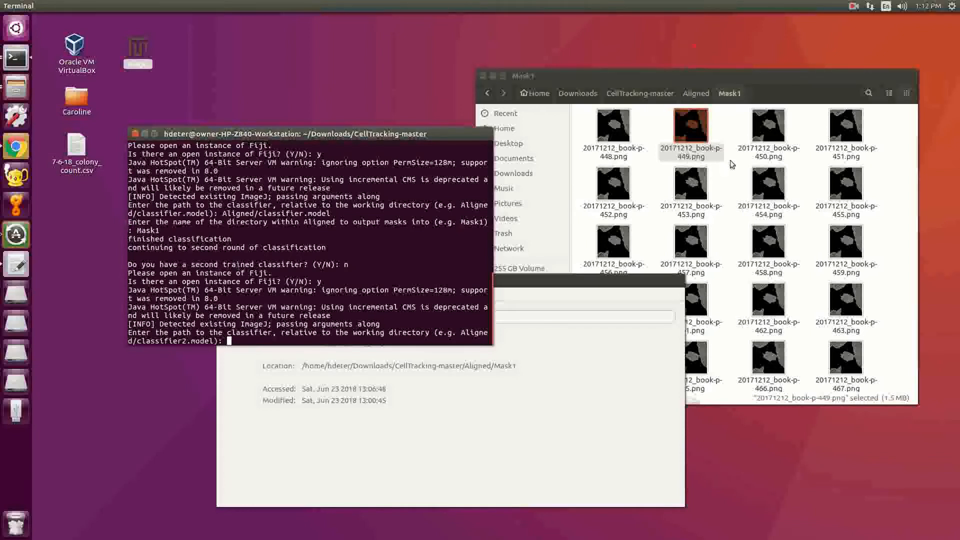
left_click(728, 187)
scroll(758, 278, "down", 1)
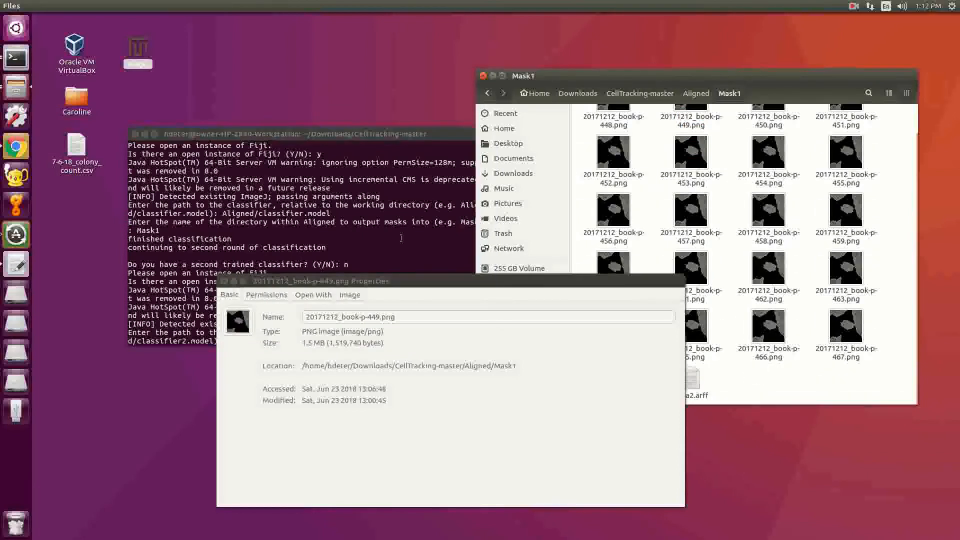
left_click(347, 238)
type("Aligned/")
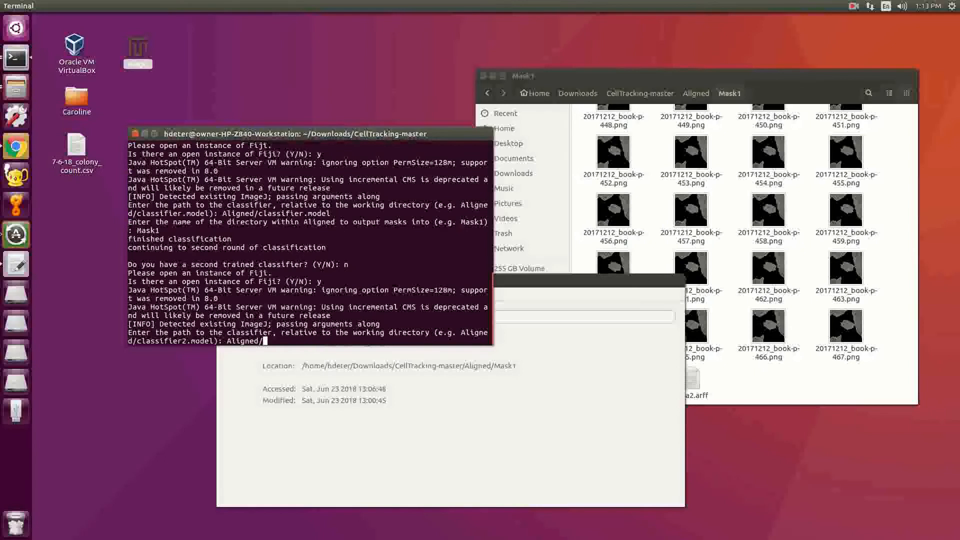
type("Mask")
key("BackSpace")
type("sk1/classifier2.model")
key("Return")
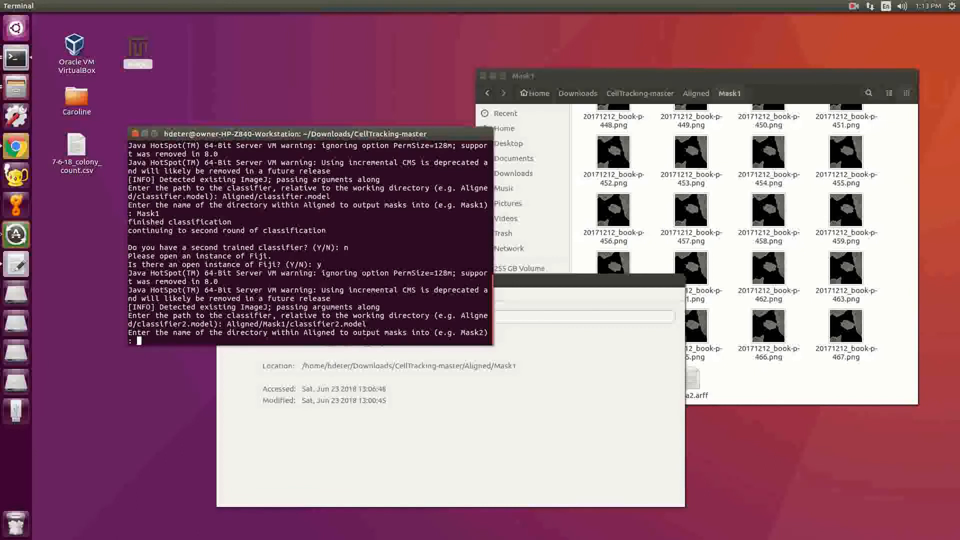
type("Mask2")
key("Return")
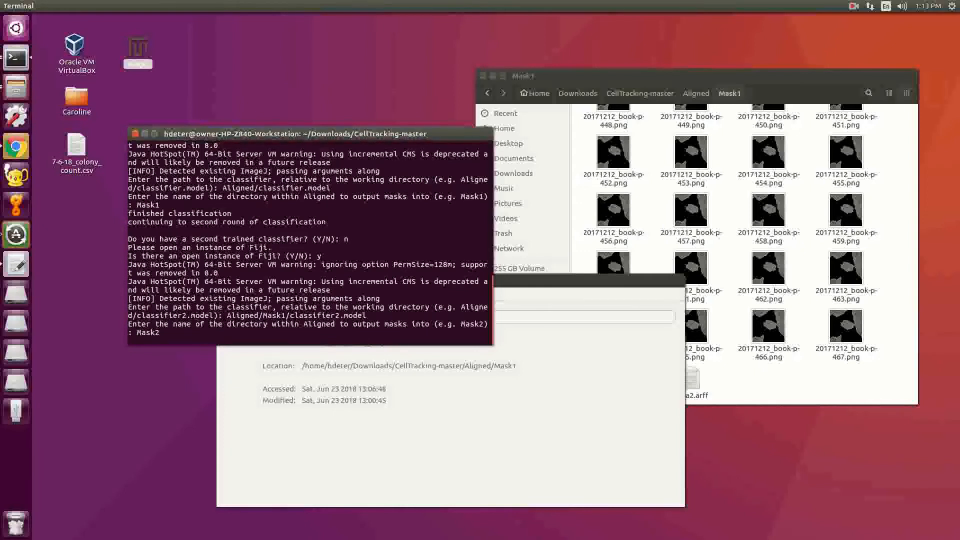
Step: Go to the Aligned folder, select its Mask2 folder, and close the properties window of 20171212_book-p-449.png
left_click(696, 93)
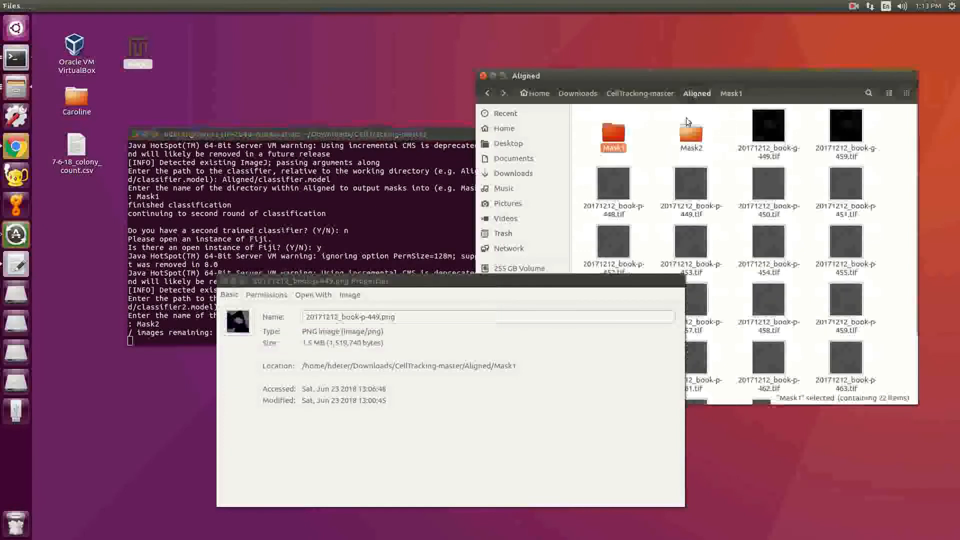
left_click(691, 133)
left_click(302, 366)
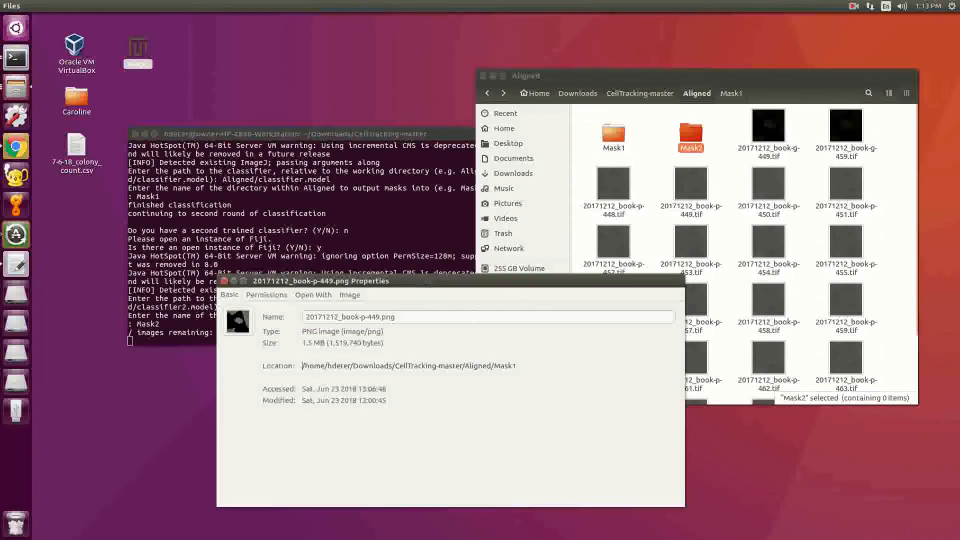
left_click(224, 281)
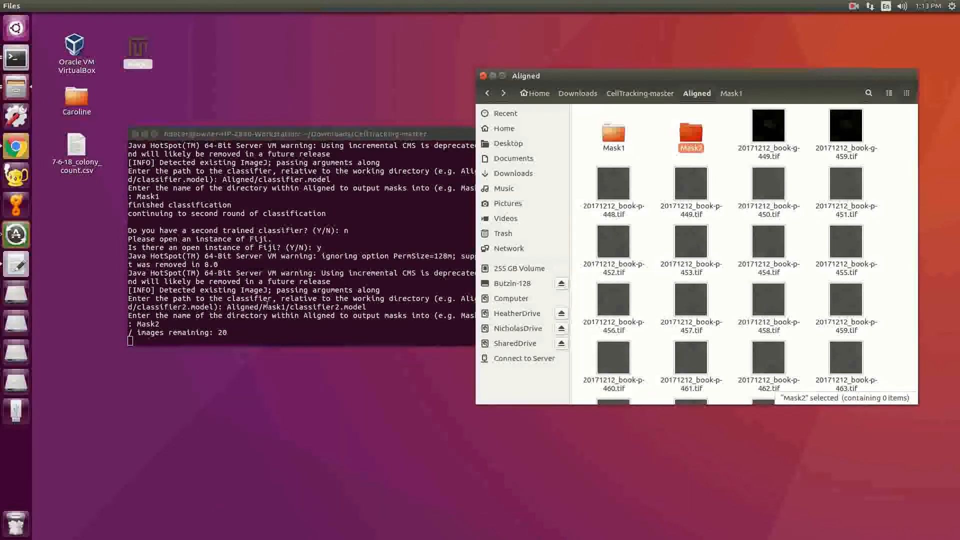
Step: Open a second terminal, run top to monitor the running ImageJ processes, and place its window beside the classification terminal
right_click(17, 59)
left_click(62, 57)
left_click_drag(702, 24, 160, 360)
type("top")
key("Return")
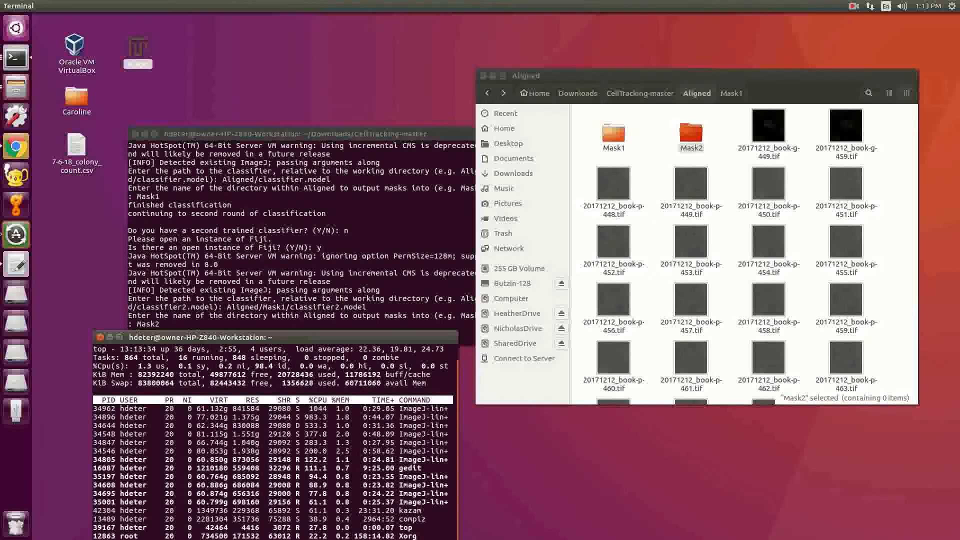
left_click_drag(215, 336, 401, 123)
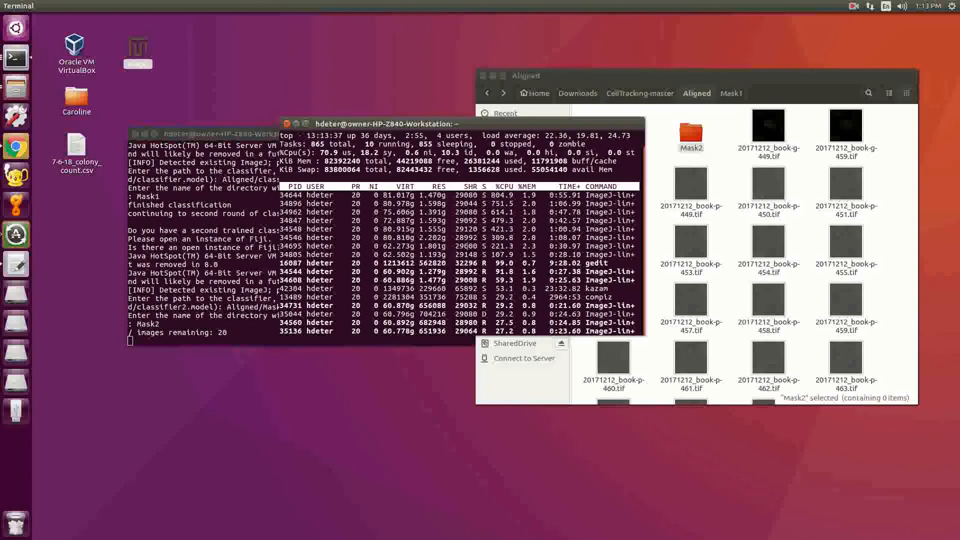